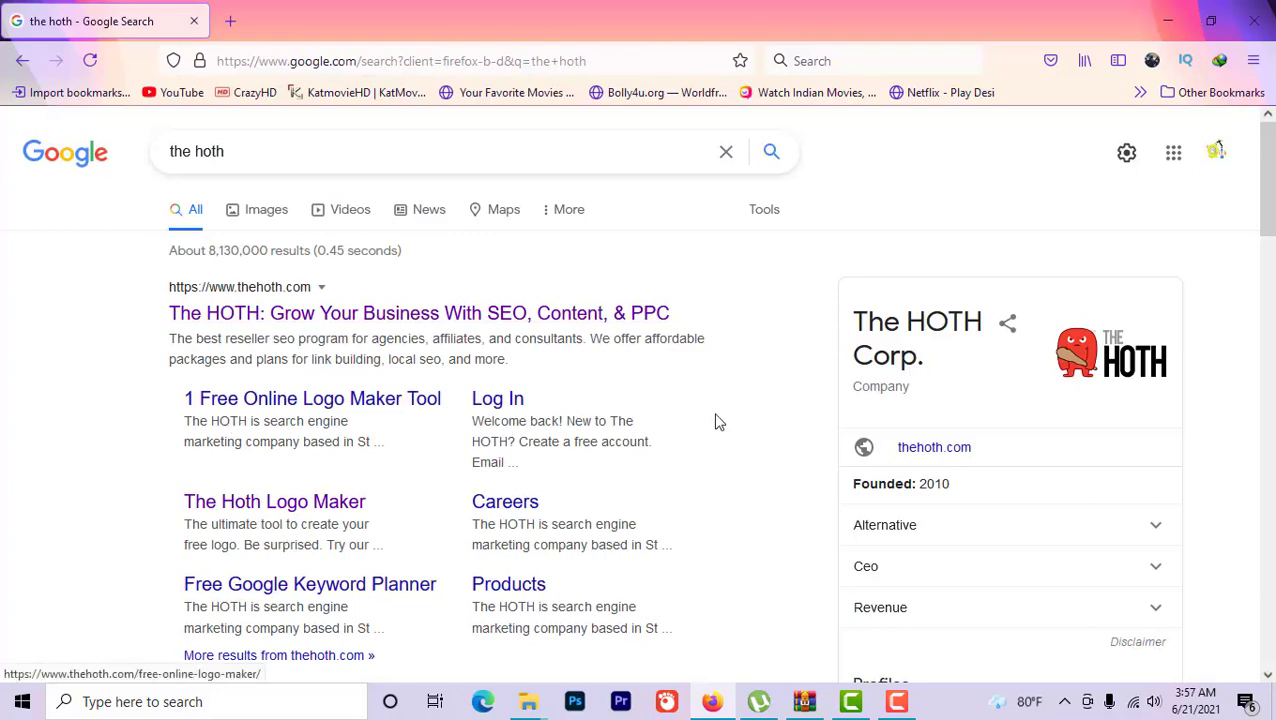
# Open The HOTH's free online logo maker tool from the search results and launch its logo editor
pyautogui.scroll(-2, 843, 490)
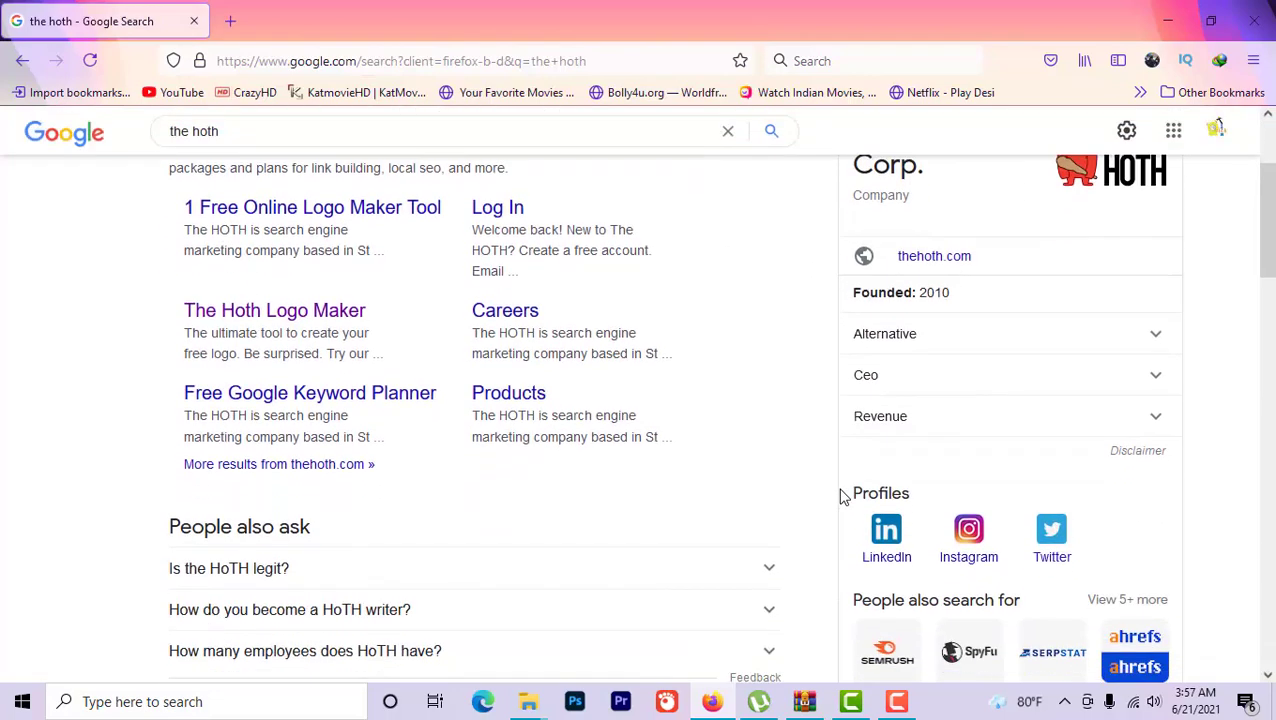
pyautogui.click(207, 316)
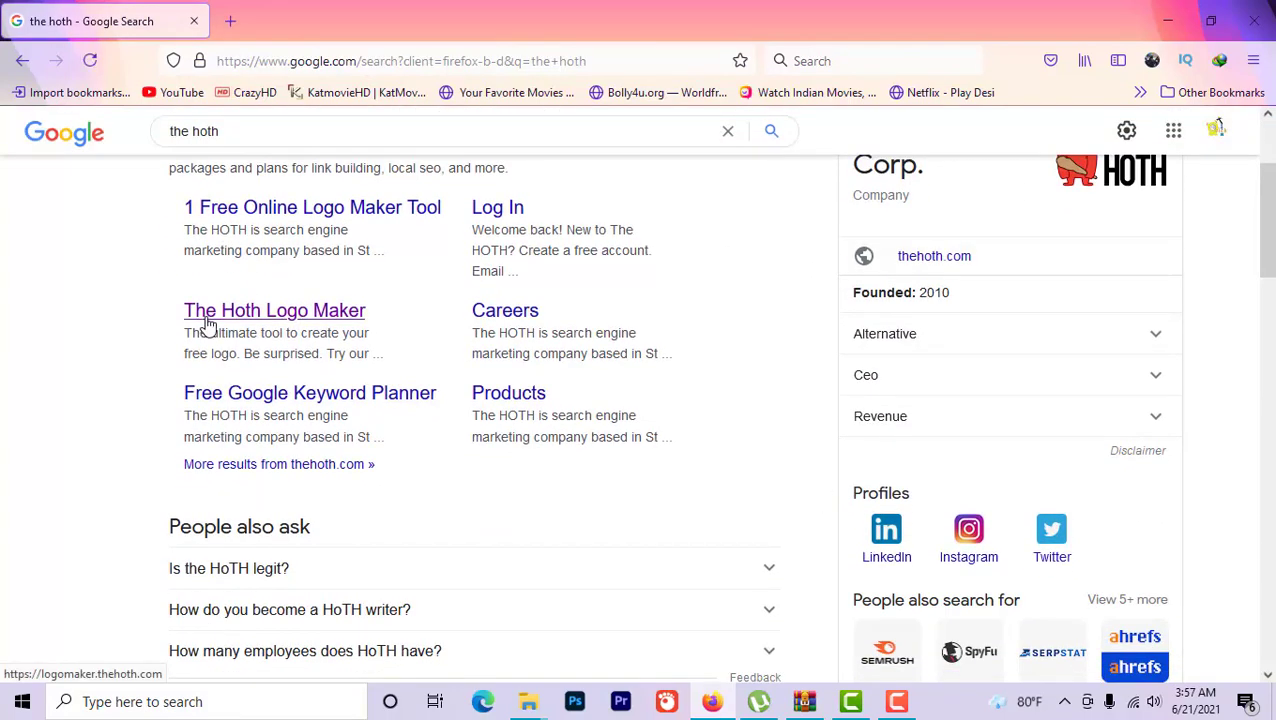
pyautogui.click(276, 214)
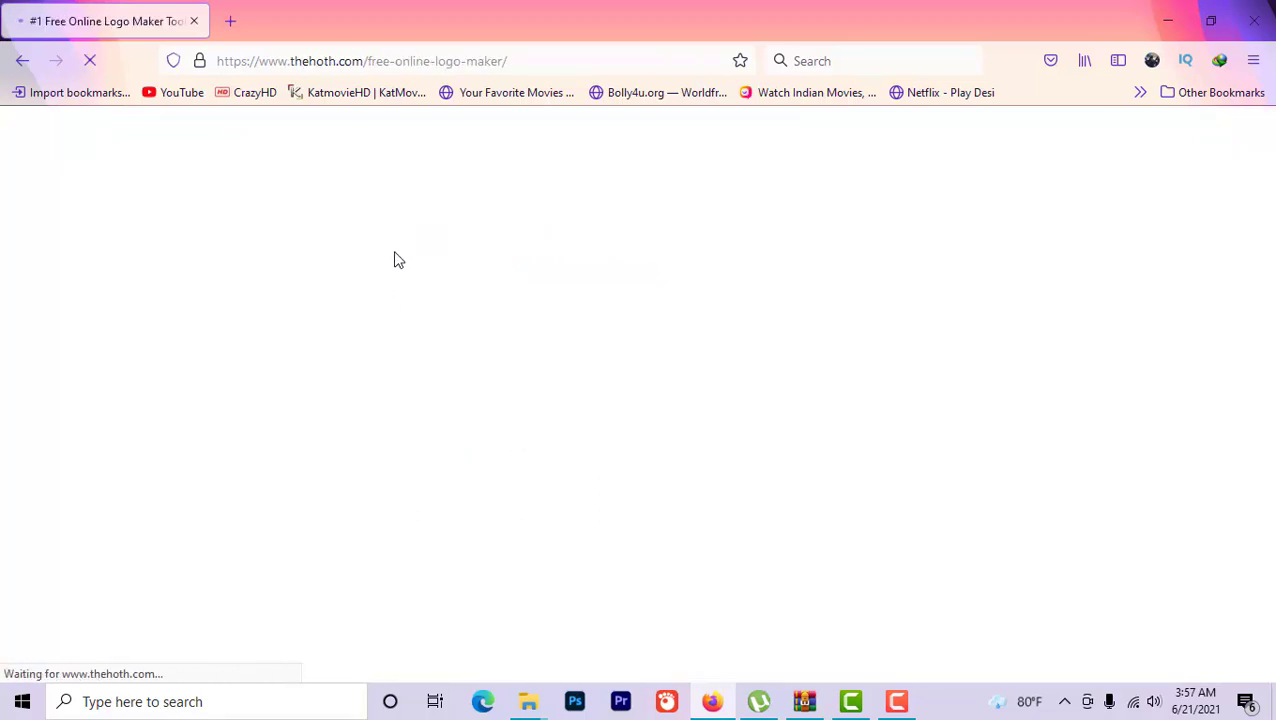
pyautogui.click(484, 347)
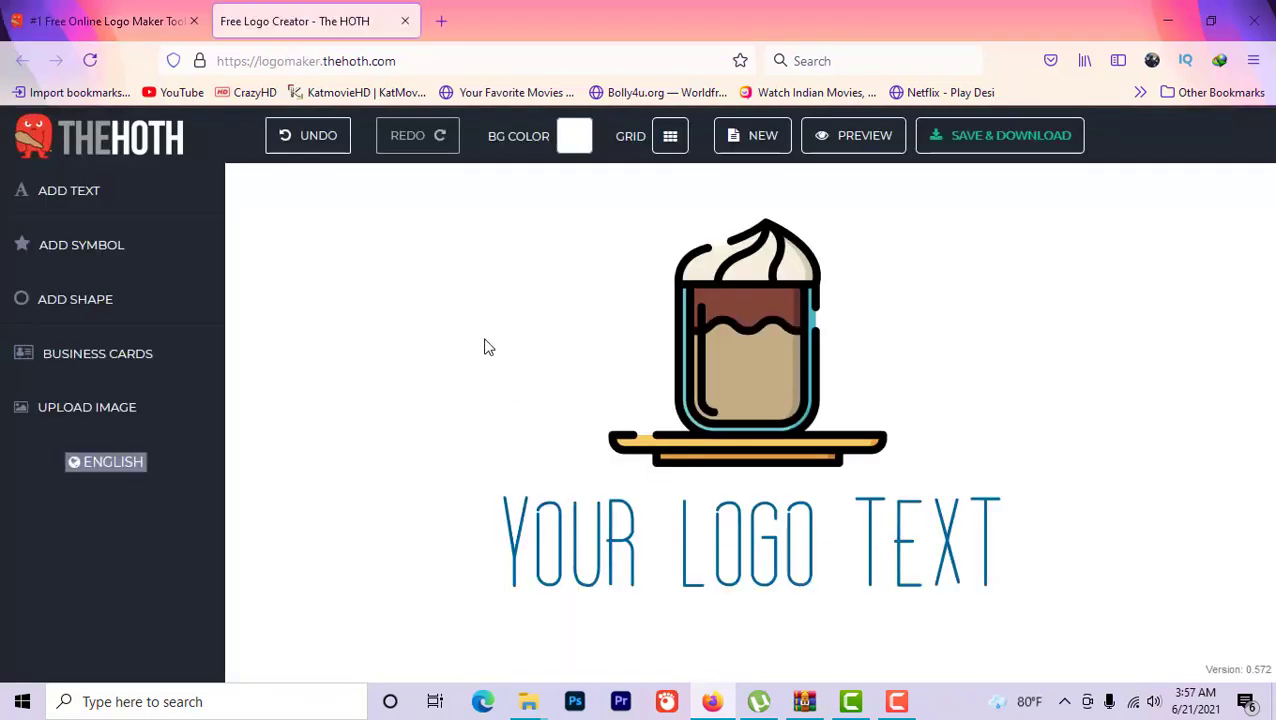
pyautogui.click(758, 388)
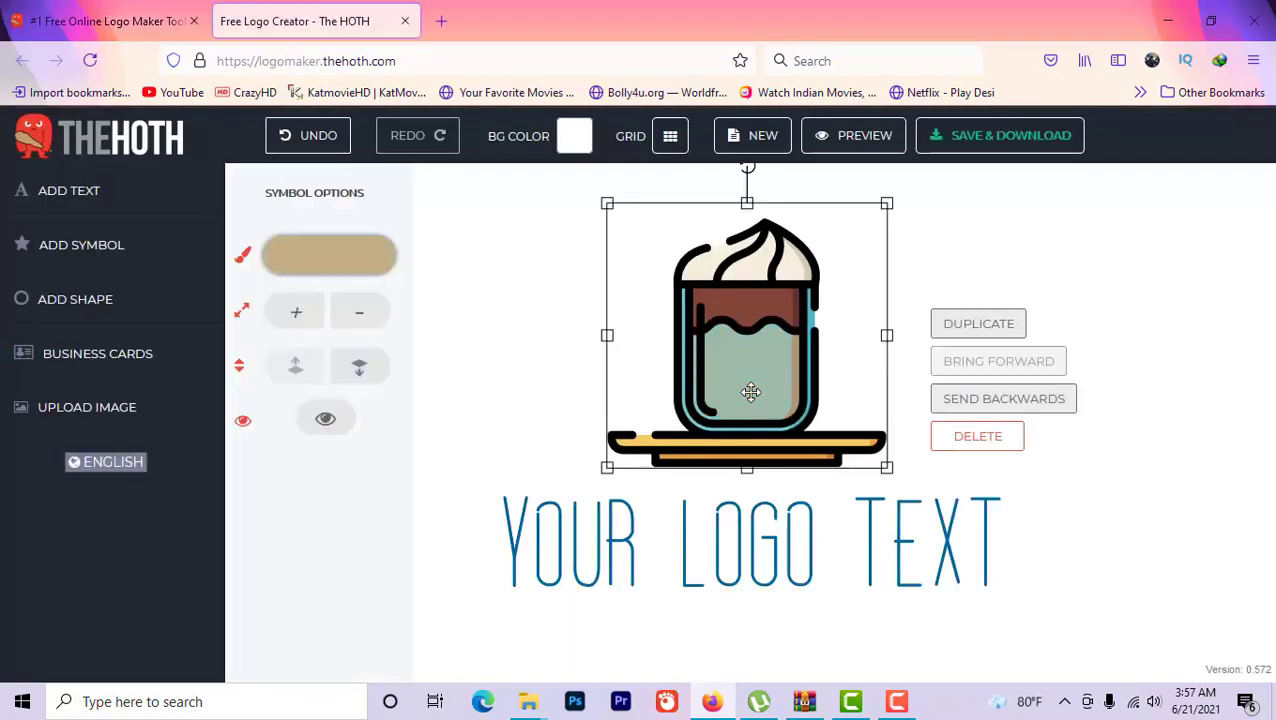
pyautogui.click(807, 511)
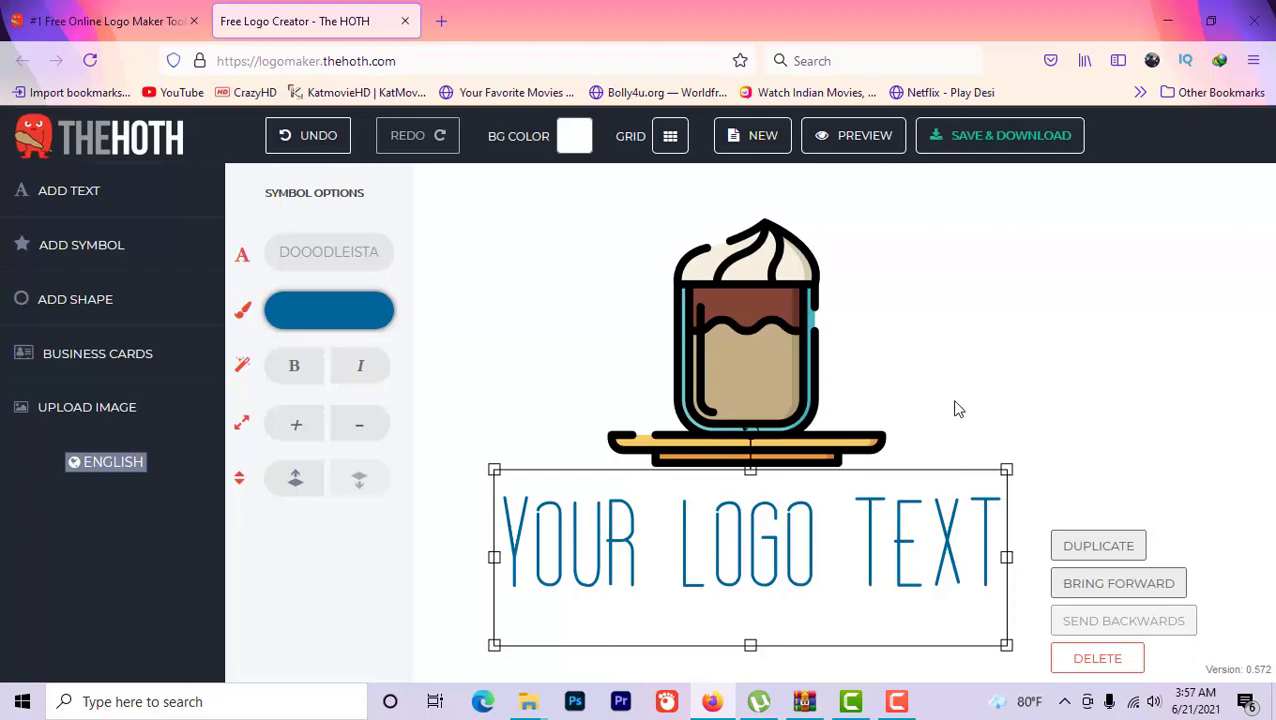
pyautogui.click(773, 372)
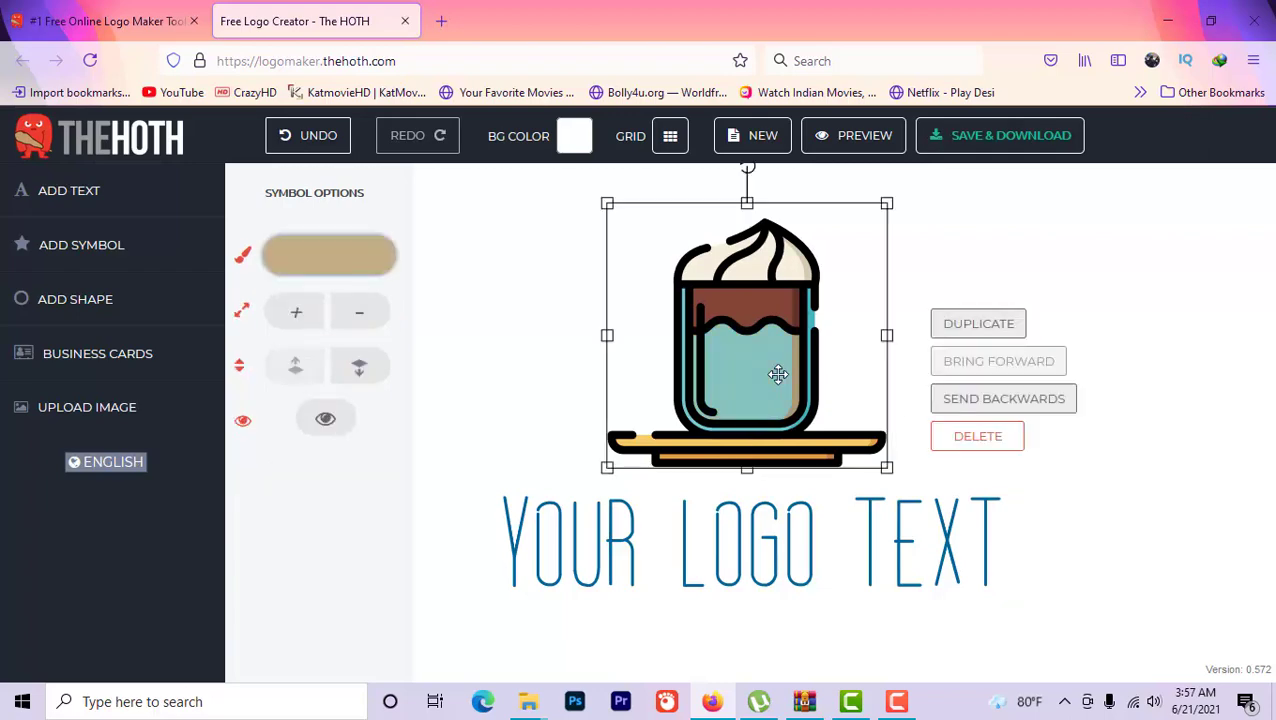
# Add the dark hexagonal molecule symbol from the Technology symbol category to the canvas
pyautogui.click(96, 262)
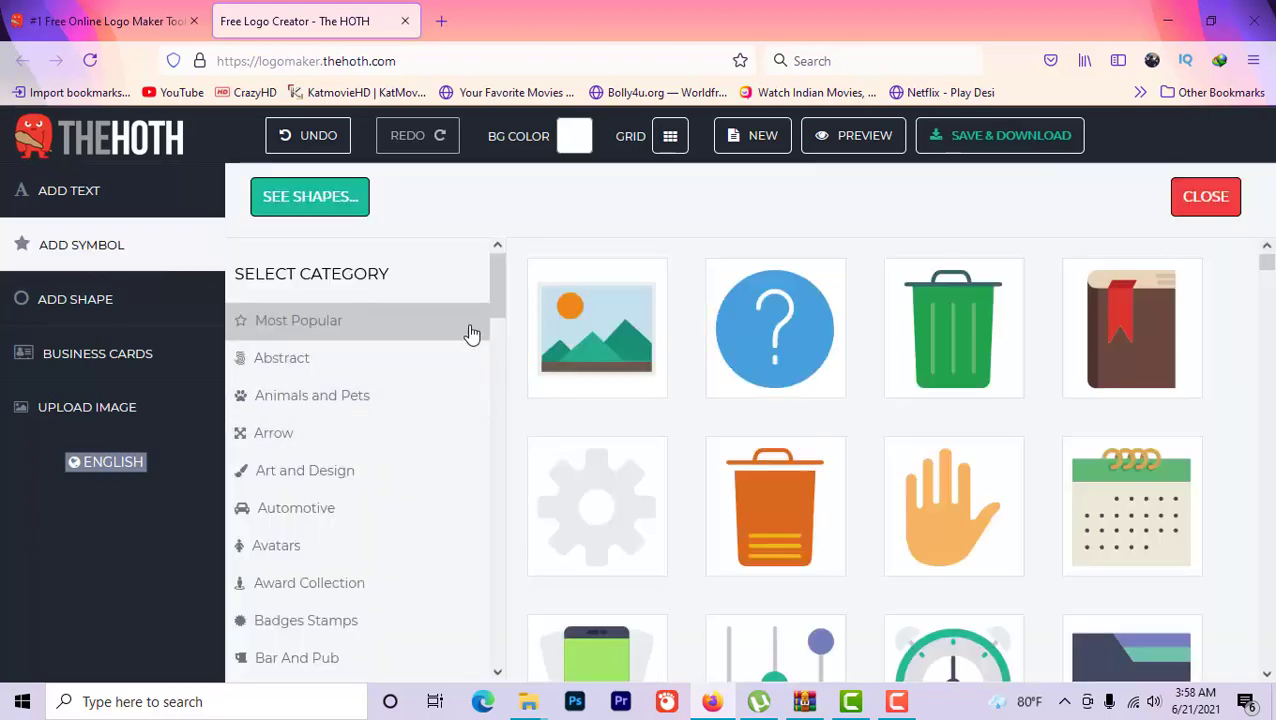
pyautogui.moveTo(490, 302); pyautogui.dragTo(481, 617)
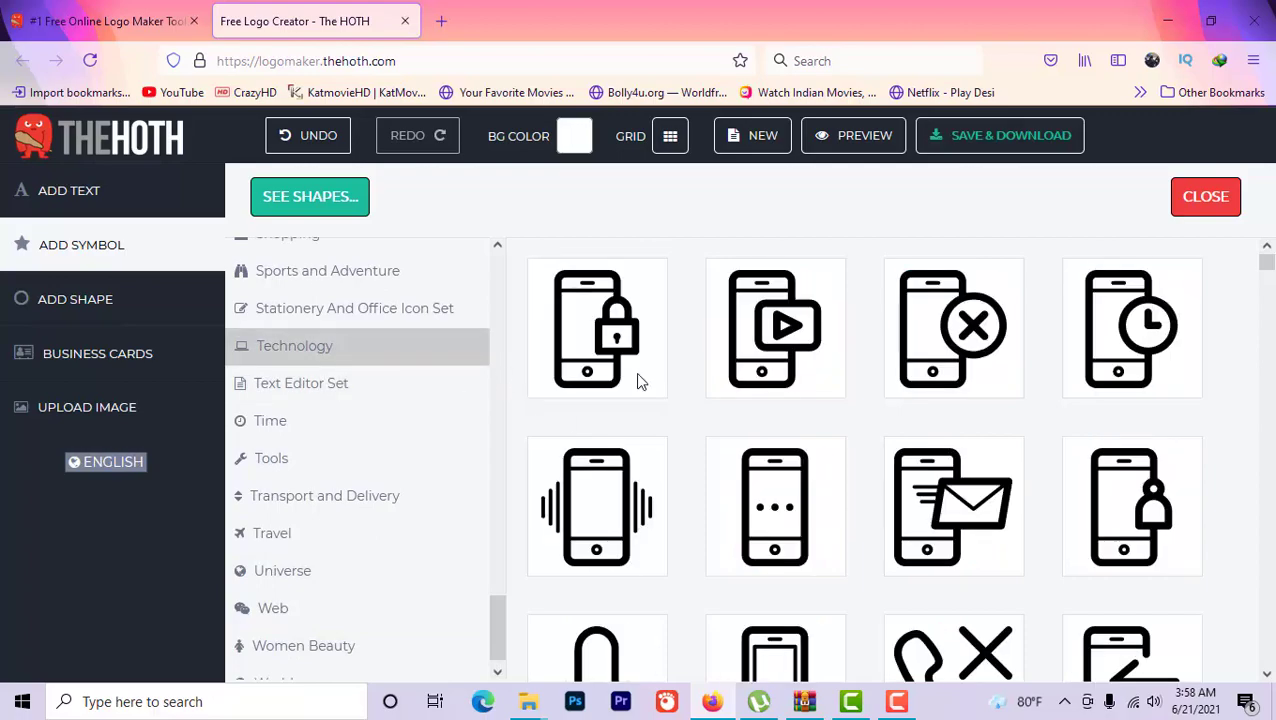
pyautogui.scroll(-5, 897, 403)
pyautogui.scroll(-3, 897, 403)
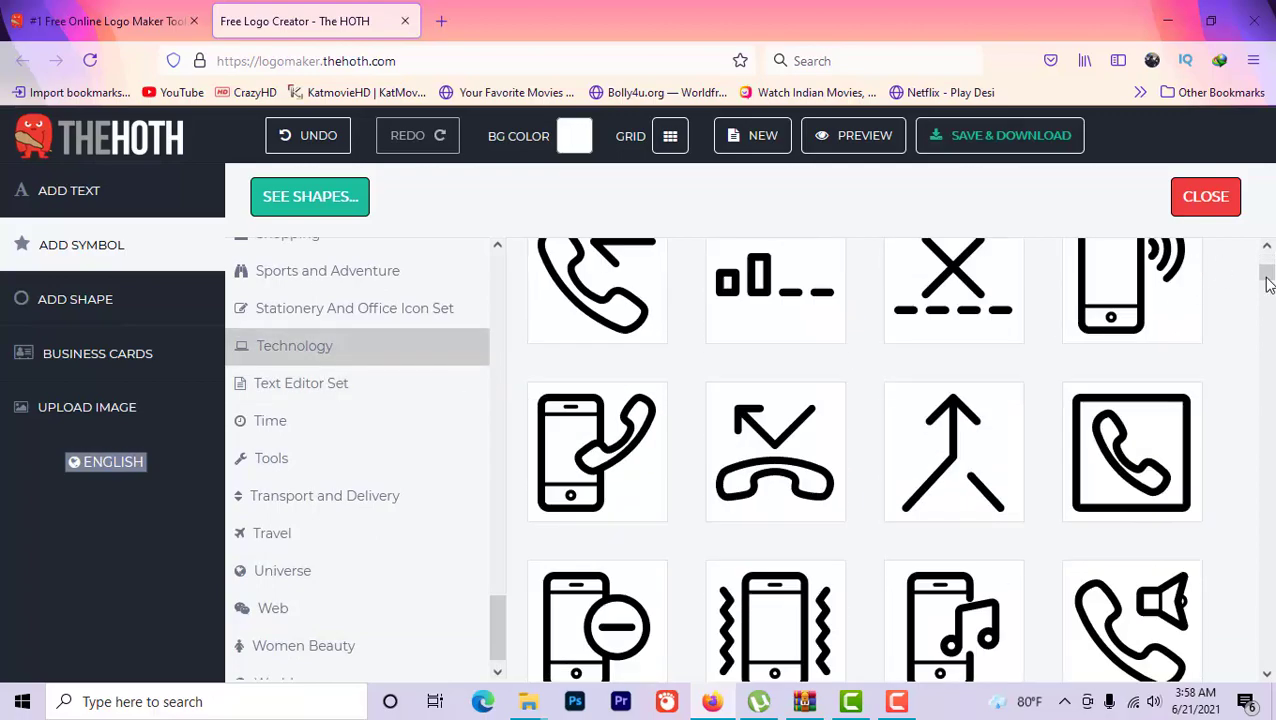
pyautogui.moveTo(1268, 285); pyautogui.dragTo(1270, 330)
pyautogui.scroll(8, 1220, 347)
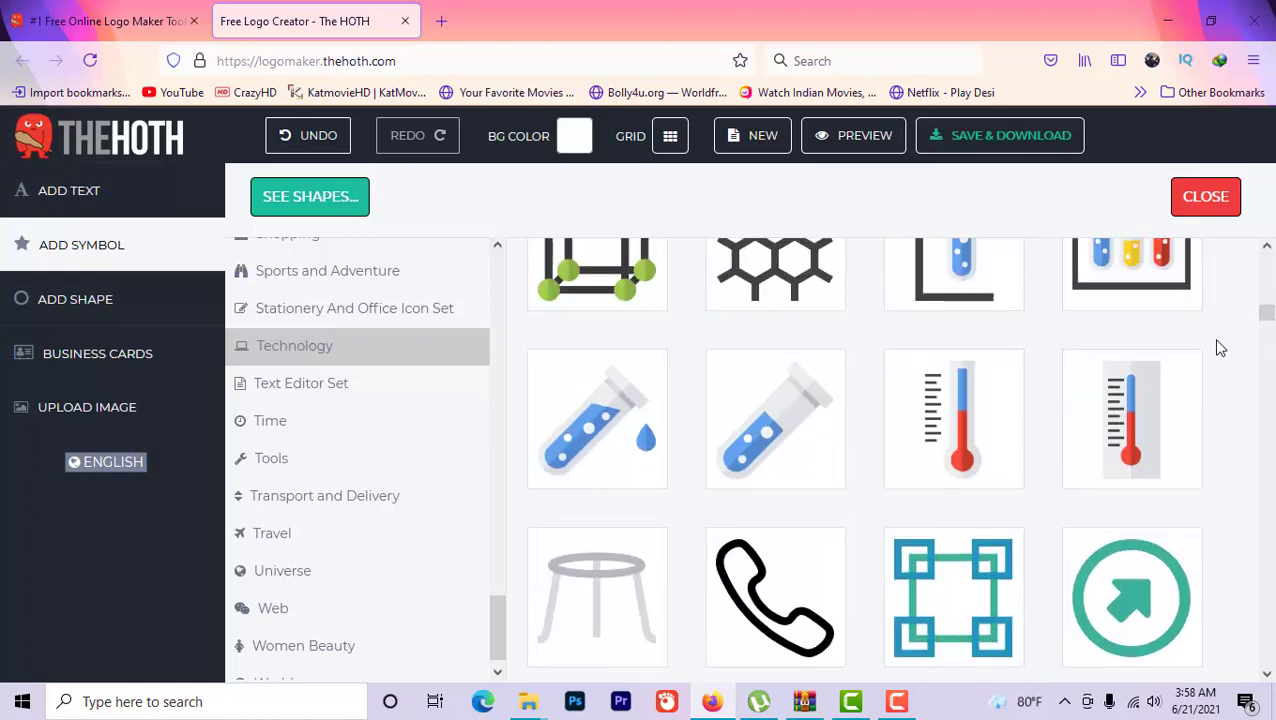
pyautogui.click(841, 432)
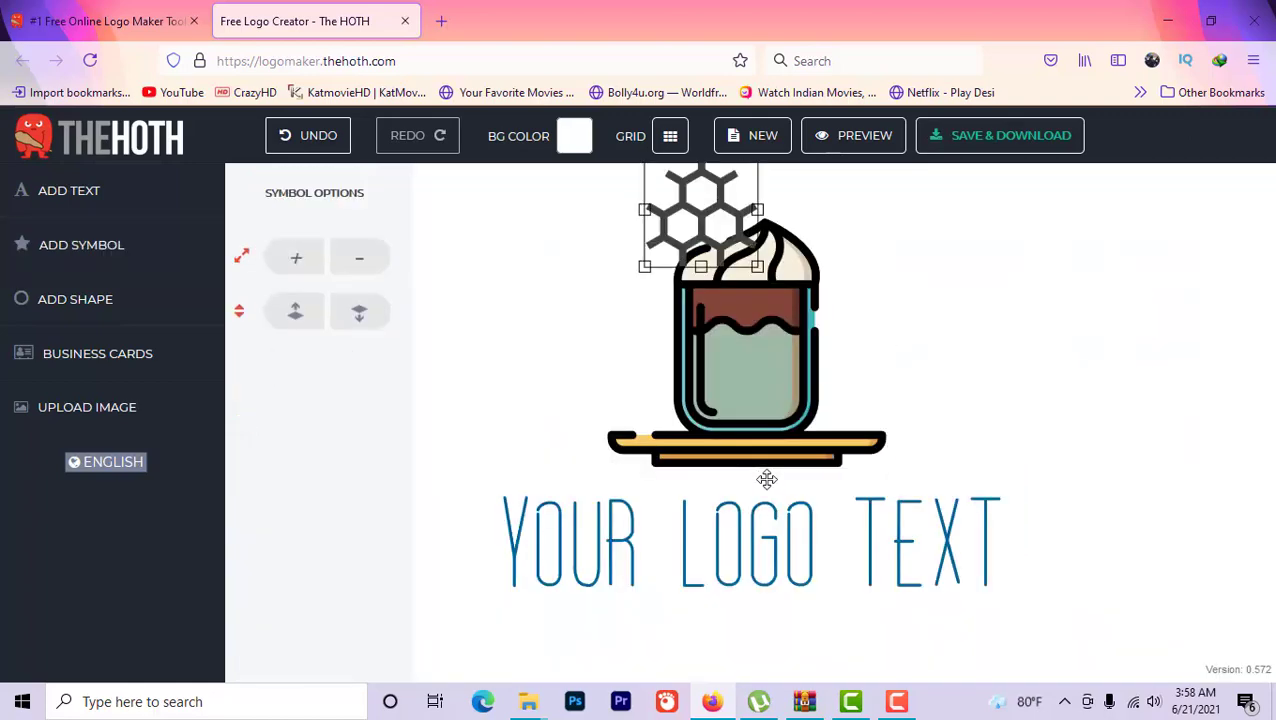
# Delete the sample drink symbol from the canvas
pyautogui.click(788, 386)
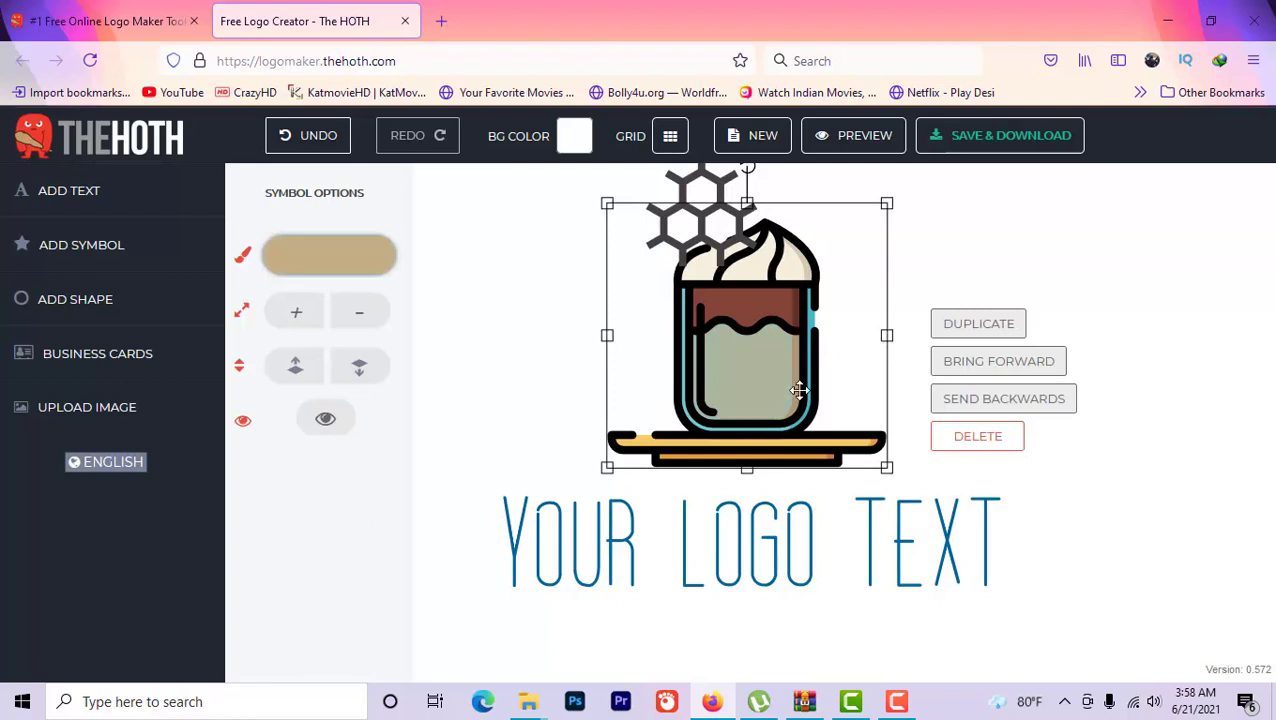
pyautogui.click(1000, 445)
# Place the hexagonal symbol centrally above the logo text and enlarge it to nearly reach the lettering
pyautogui.click(720, 287)
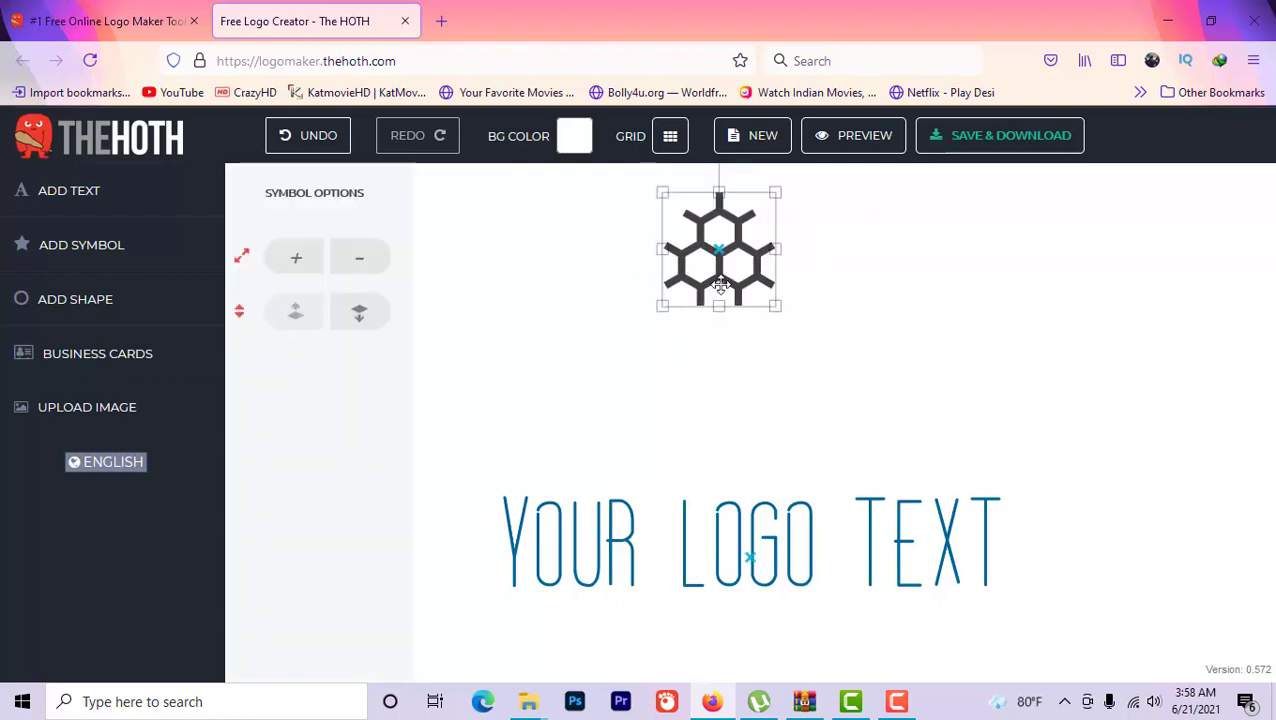
pyautogui.moveTo(720, 287); pyautogui.dragTo(746, 419)
pyautogui.moveTo(803, 323); pyautogui.dragTo(899, 256)
pyautogui.moveTo(839, 377); pyautogui.dragTo(792, 386)
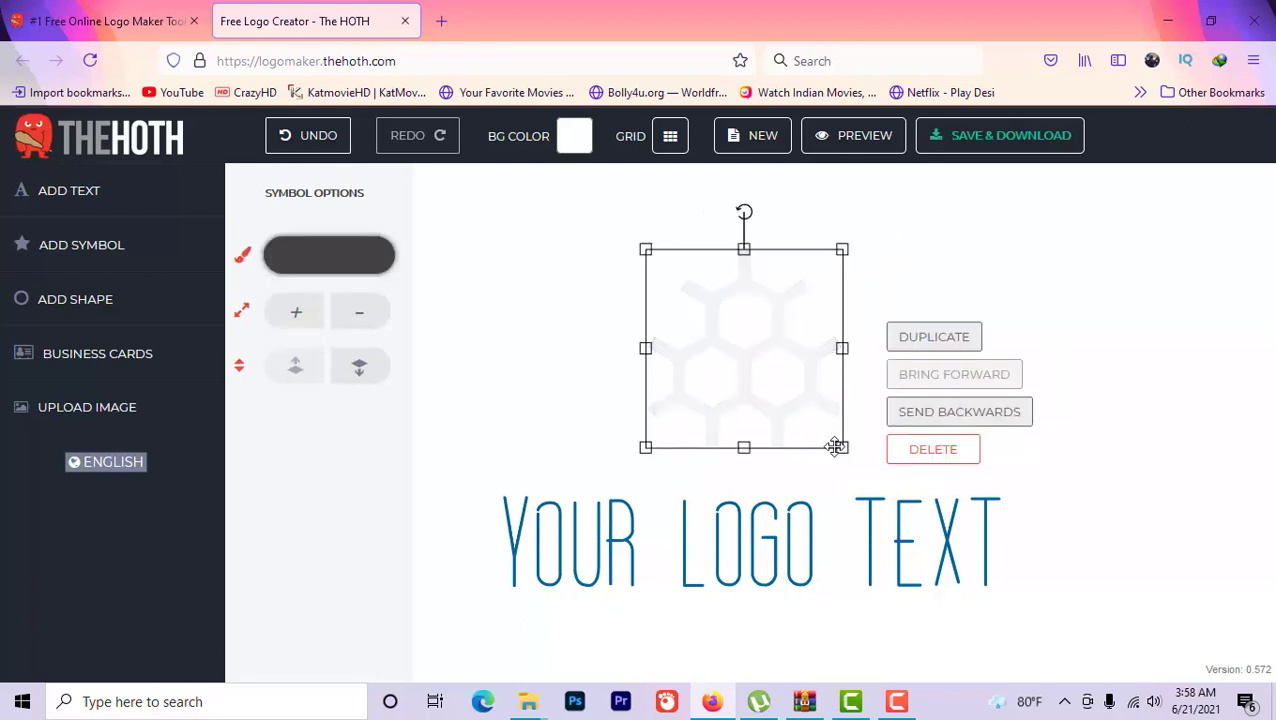
pyautogui.moveTo(842, 447); pyautogui.dragTo(867, 472)
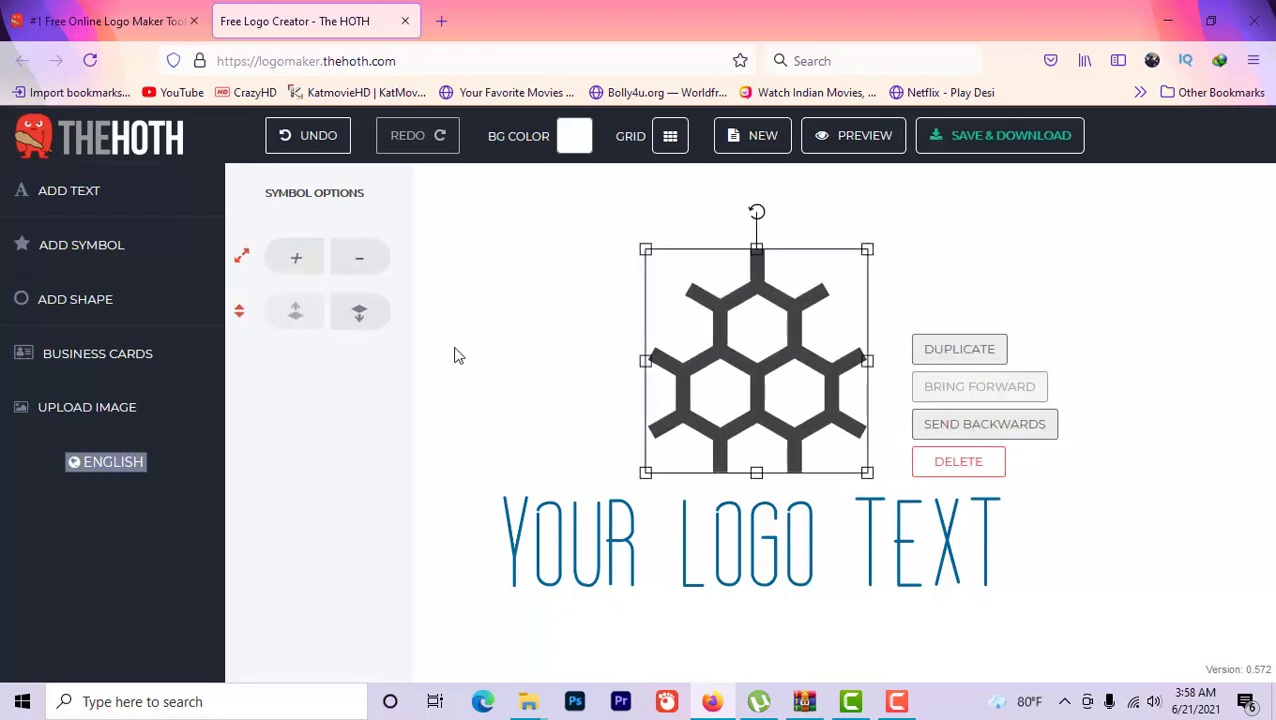
# Try scaling the hexagonal symbol up and down and moving it backwards and forwards in the stacking order
pyautogui.click(296, 258)
pyautogui.click(355, 260)
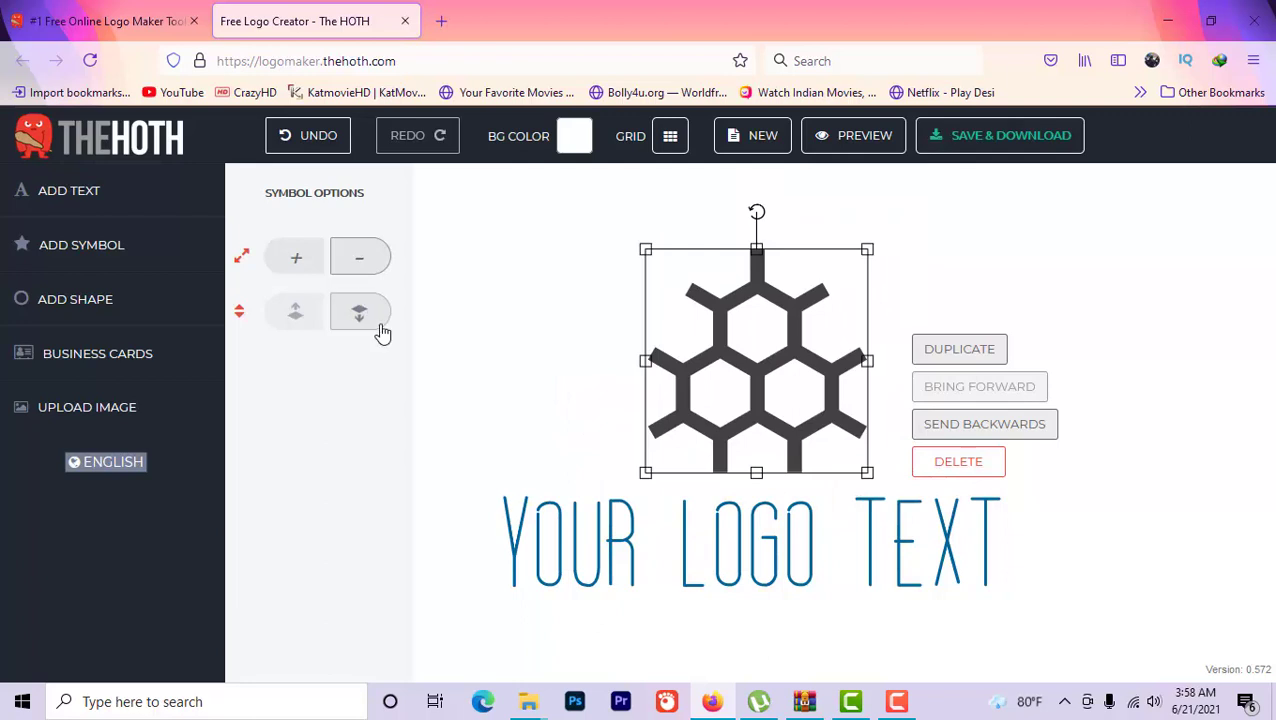
pyautogui.click(362, 314)
pyautogui.click(296, 312)
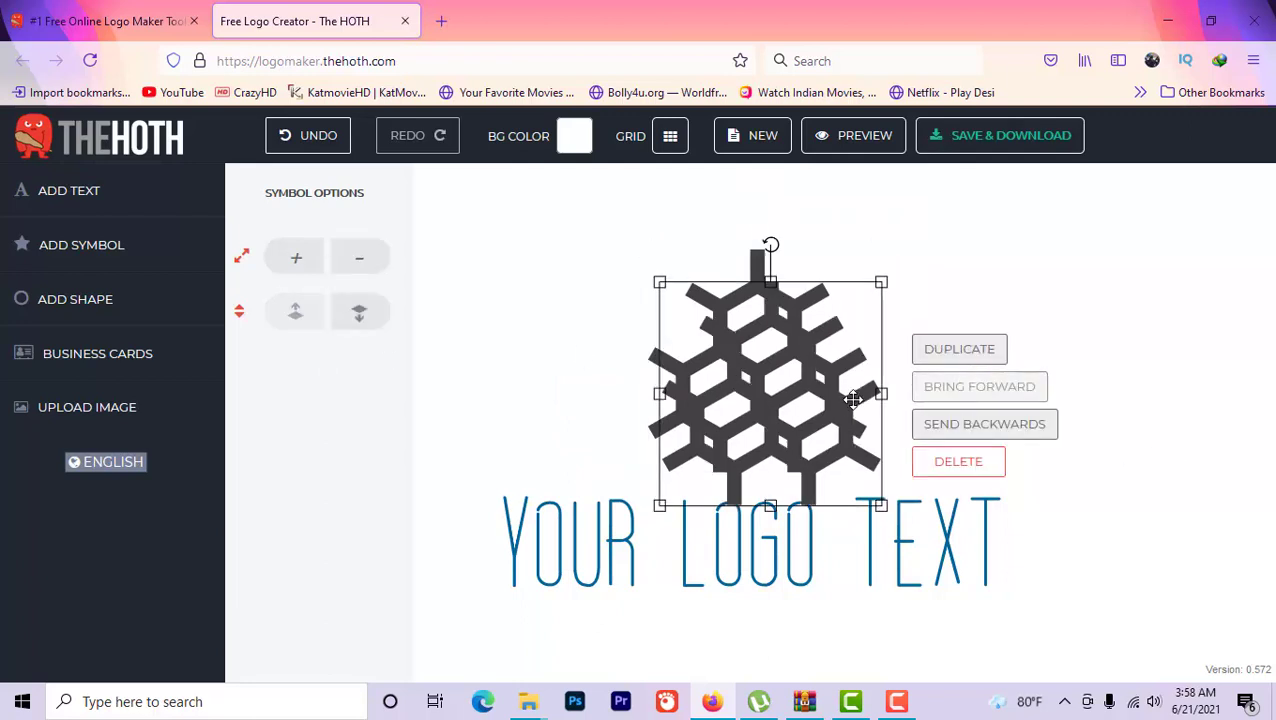
# Duplicate the hexagonal symbol and place the copy overlapping the original, offset down and to the right
pyautogui.click(959, 349)
pyautogui.moveTo(858, 408); pyautogui.dragTo(870, 436)
pyautogui.click(1213, 301)
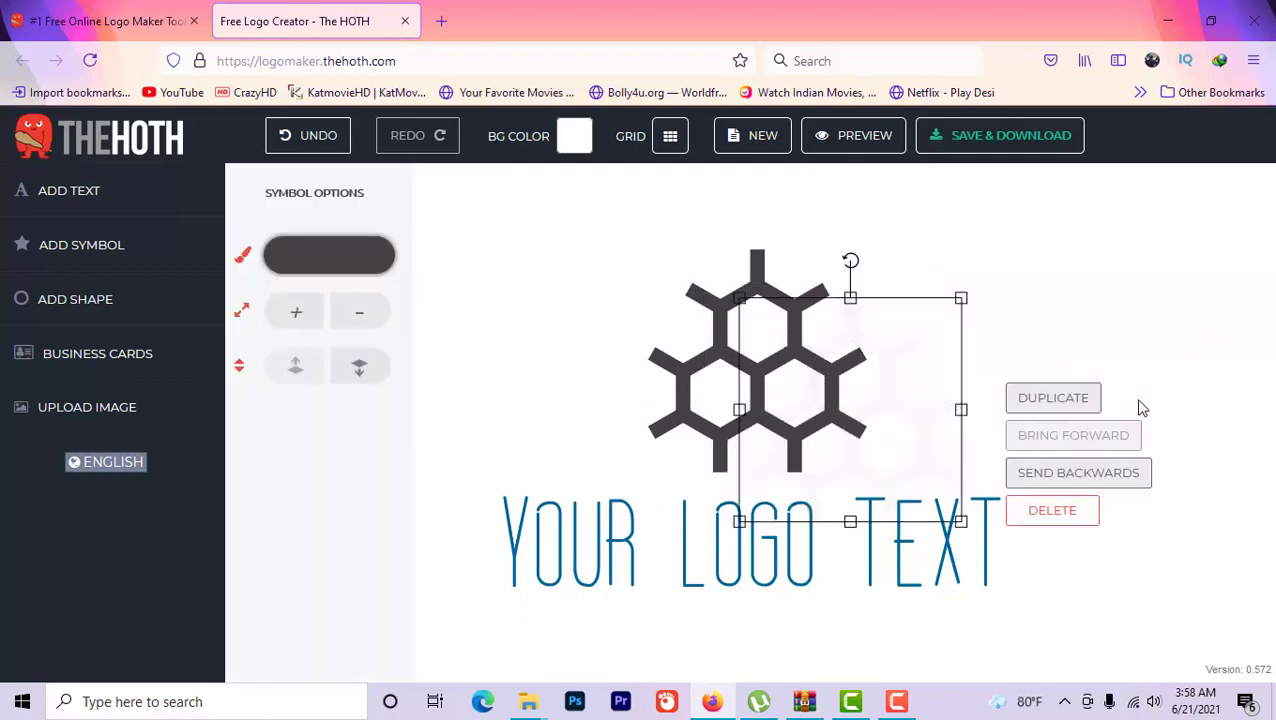
pyautogui.click(1186, 318)
# Move the placeholder logo text slightly lower and replace its wording with "TEACH QUICK"
pyautogui.moveTo(805, 548); pyautogui.dragTo(813, 591)
pyautogui.doubleClick(812, 589)
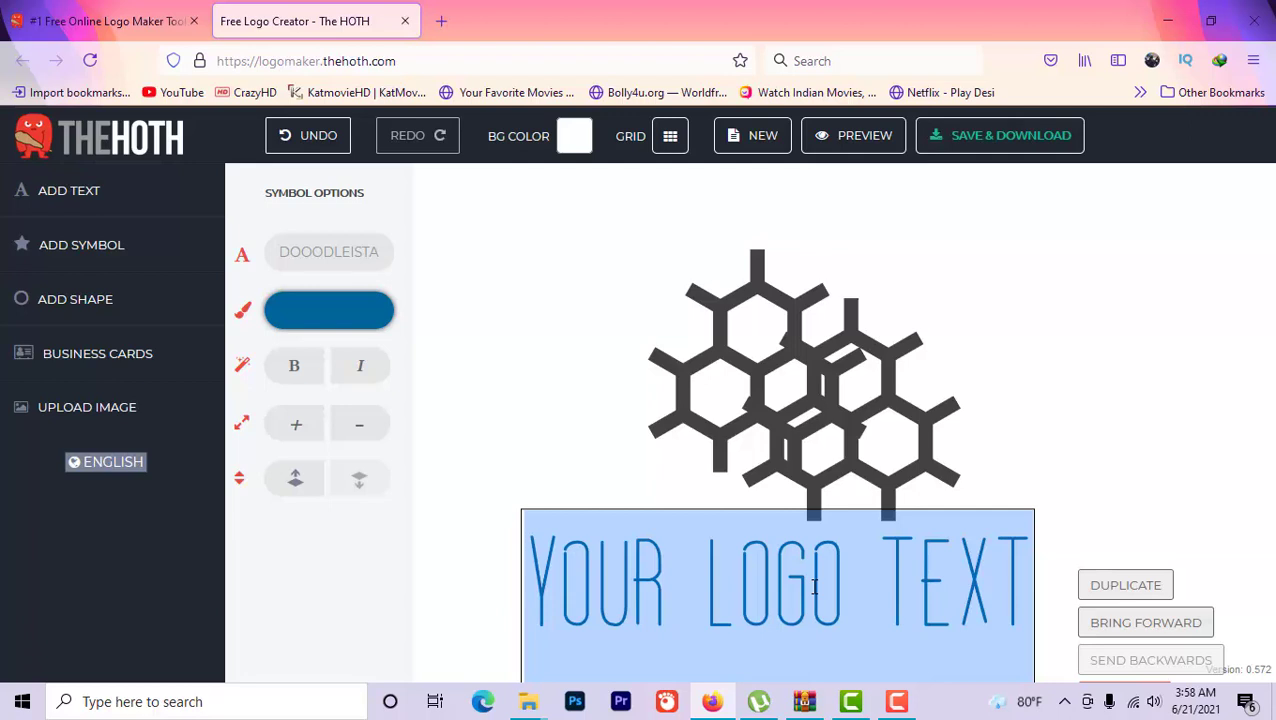
pyautogui.write('TA')
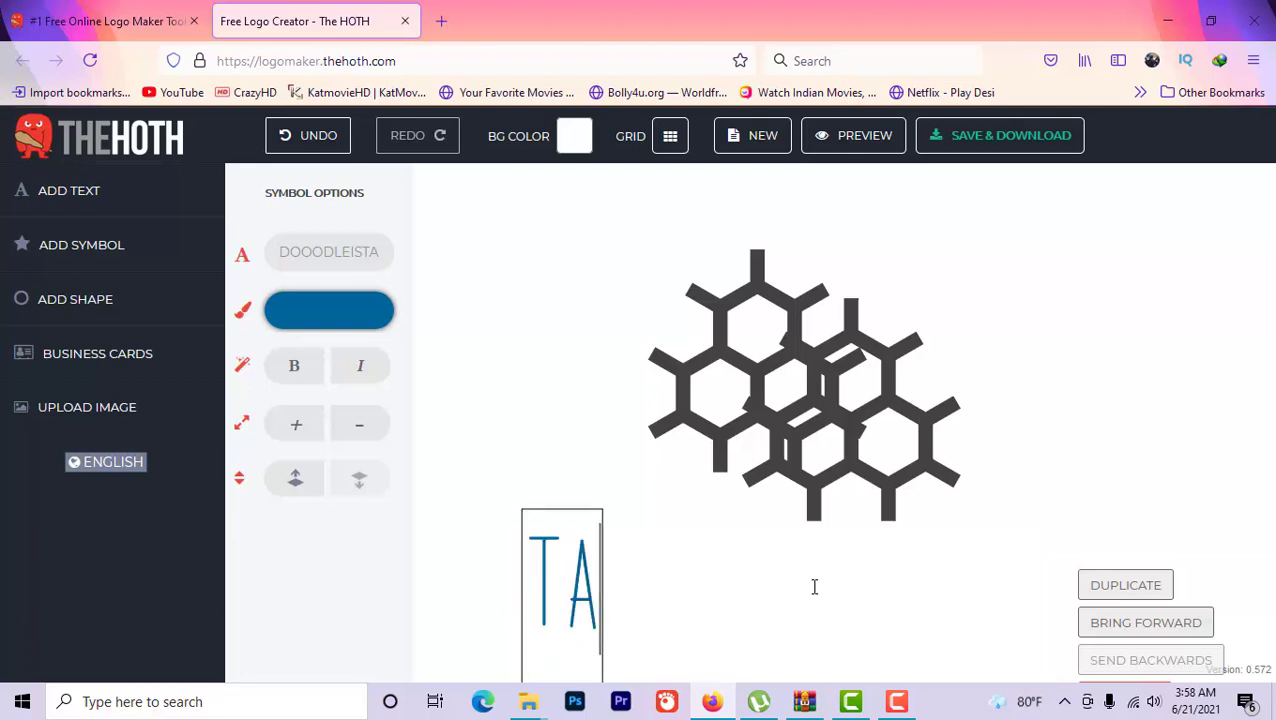
pyautogui.write('CH')
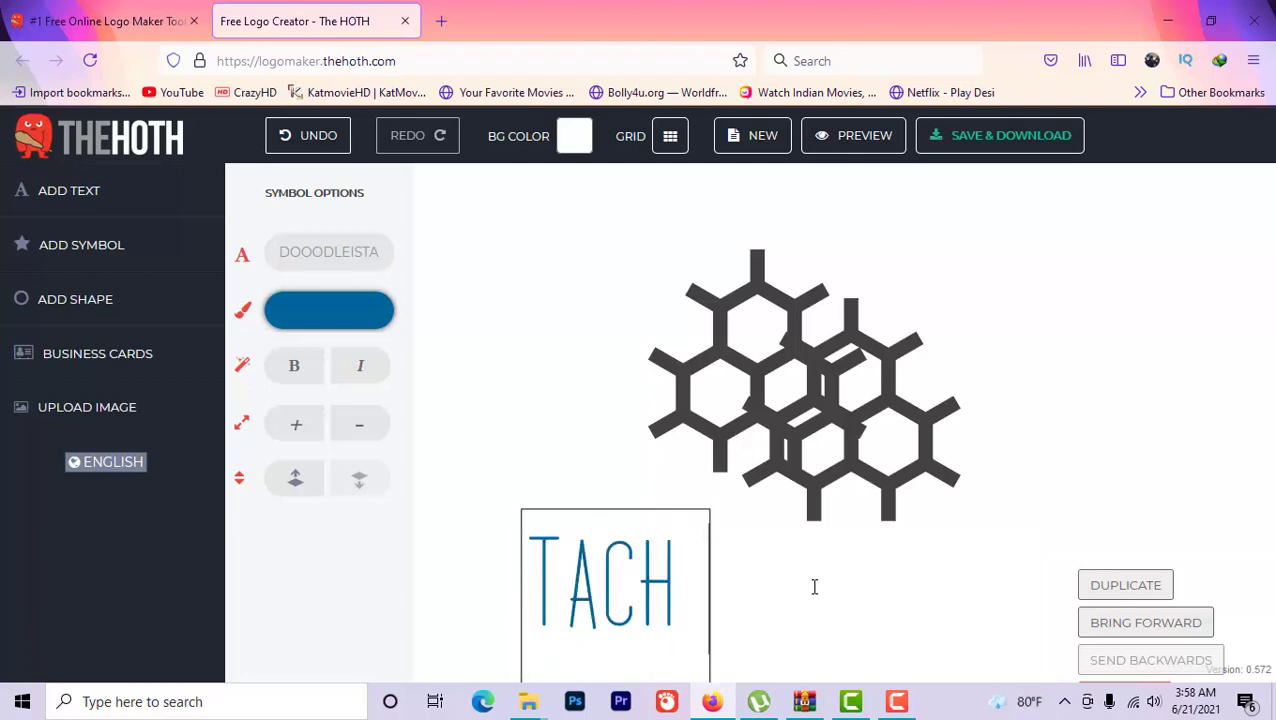
pyautogui.write(' QUICK')
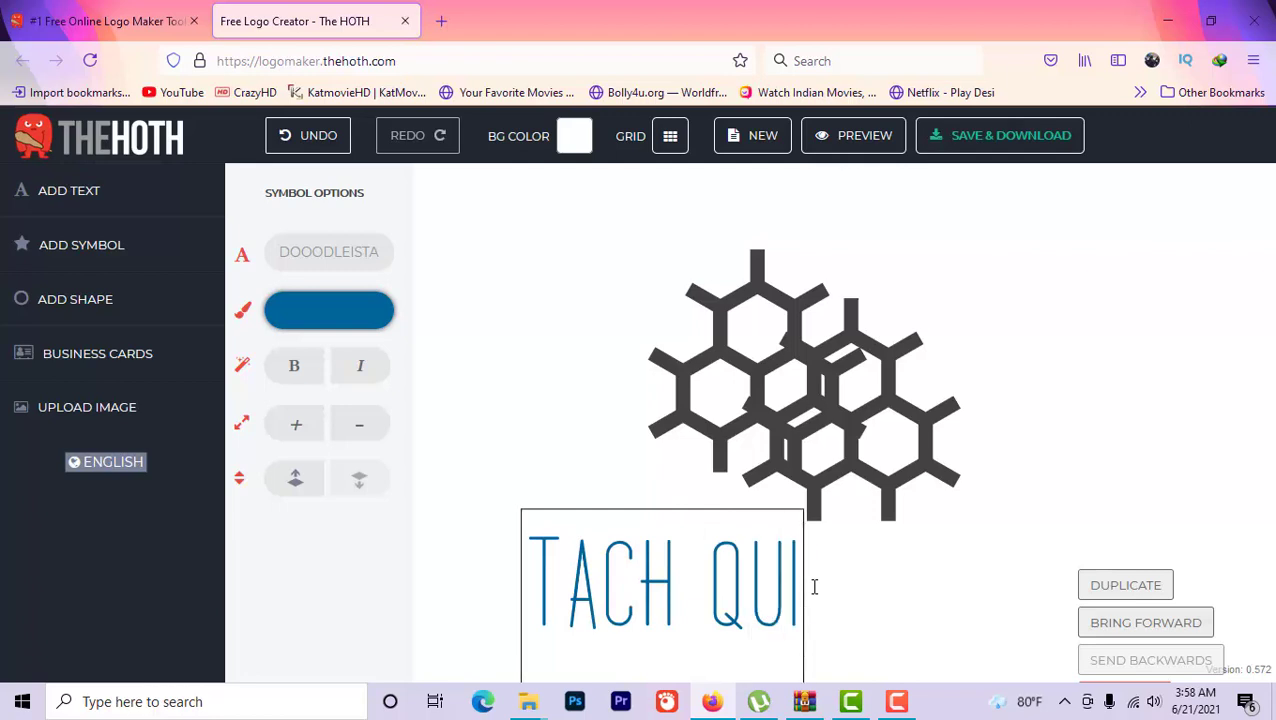
pyautogui.press('Left')
pyautogui.press('Left')
pyautogui.press('Left')
pyautogui.press('Left')
pyautogui.press('Left')
pyautogui.press('Left')
pyautogui.press('Left')
pyautogui.press('Left')
pyautogui.press('Left')
pyautogui.press('Left')
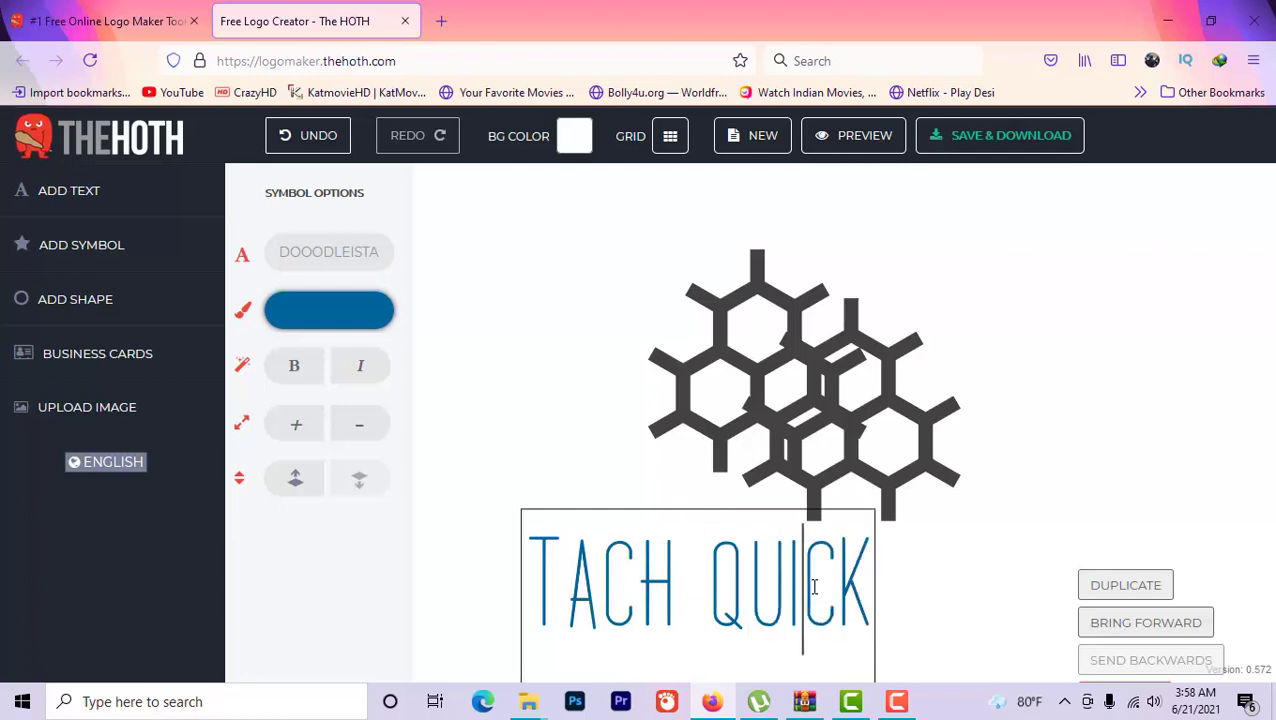
pyautogui.press('Right')
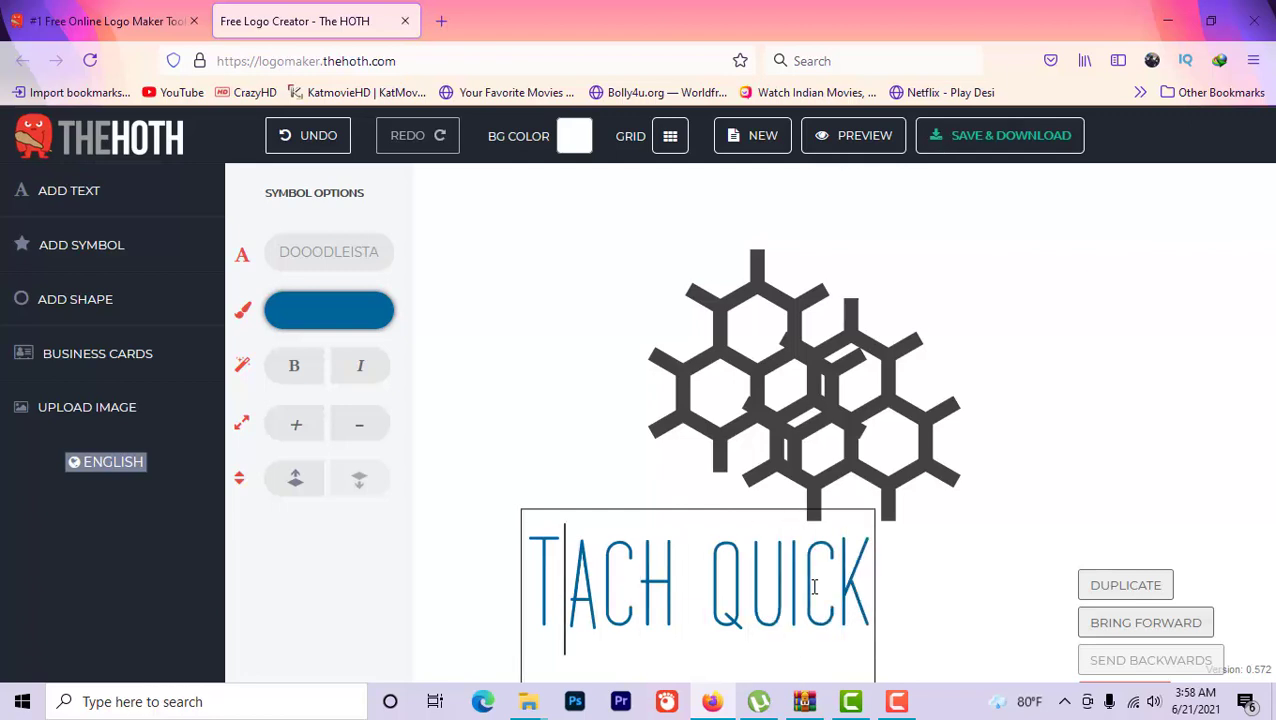
pyautogui.write('E')
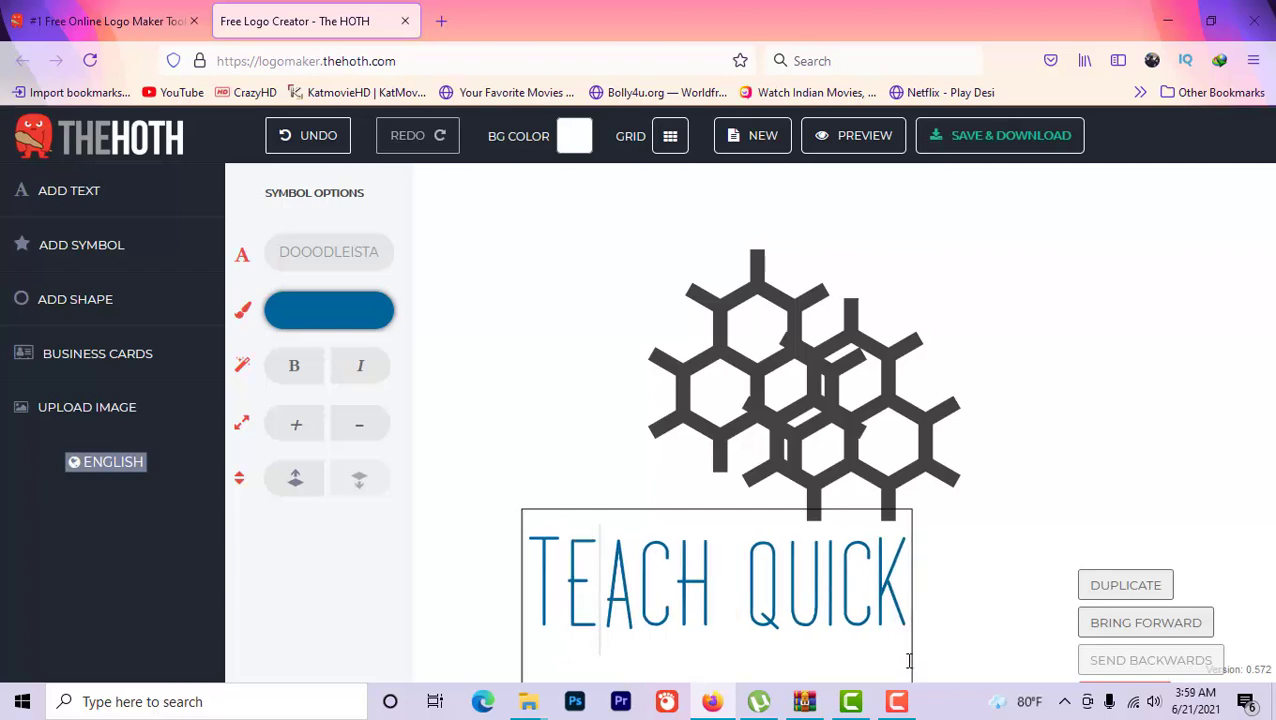
# Set the logo text's font to Chunky and reduce the text size by several increments
pyautogui.click(362, 271)
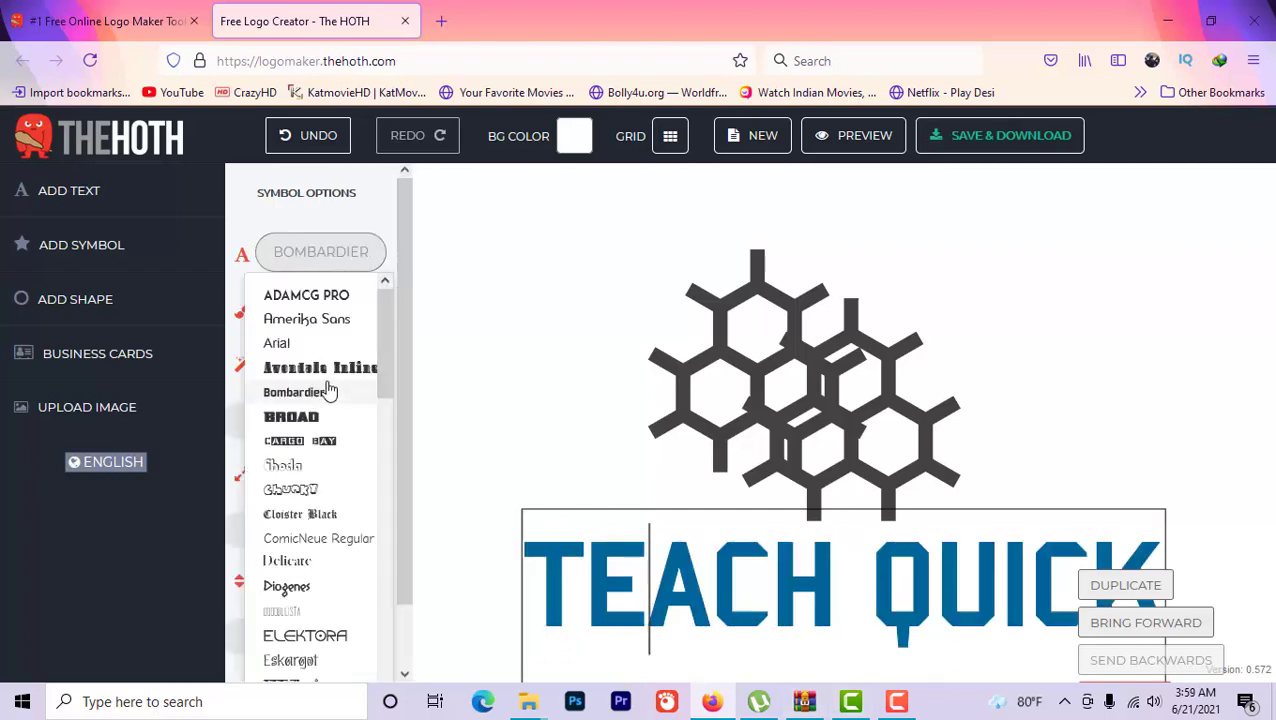
pyautogui.click(333, 493)
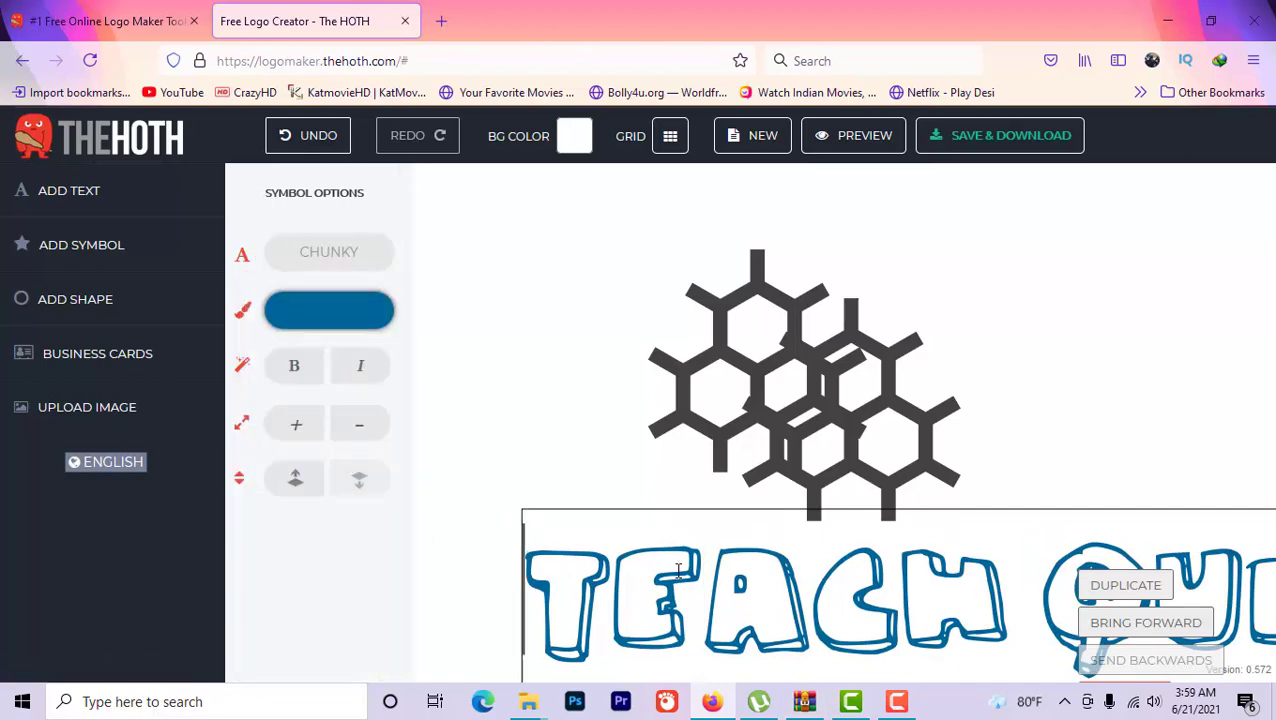
pyautogui.click(302, 432)
pyautogui.click(360, 428)
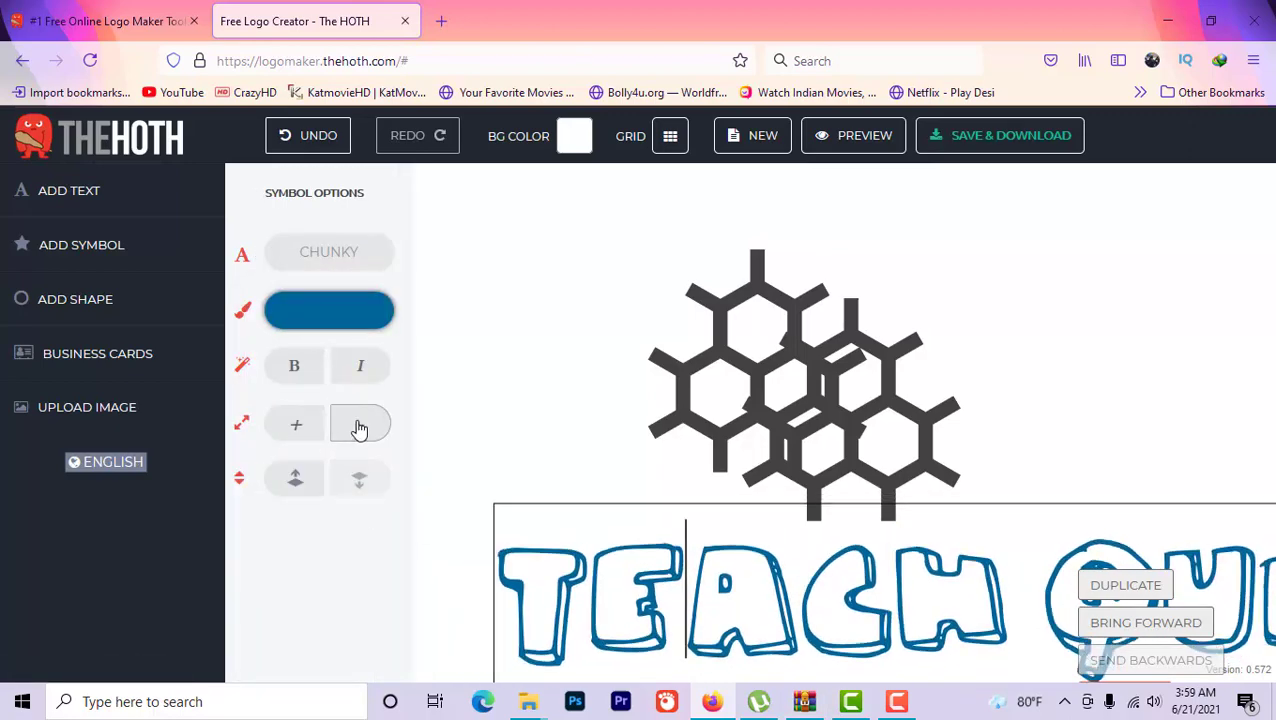
pyautogui.click(359, 428)
pyautogui.click(359, 428)
pyautogui.click(359, 428)
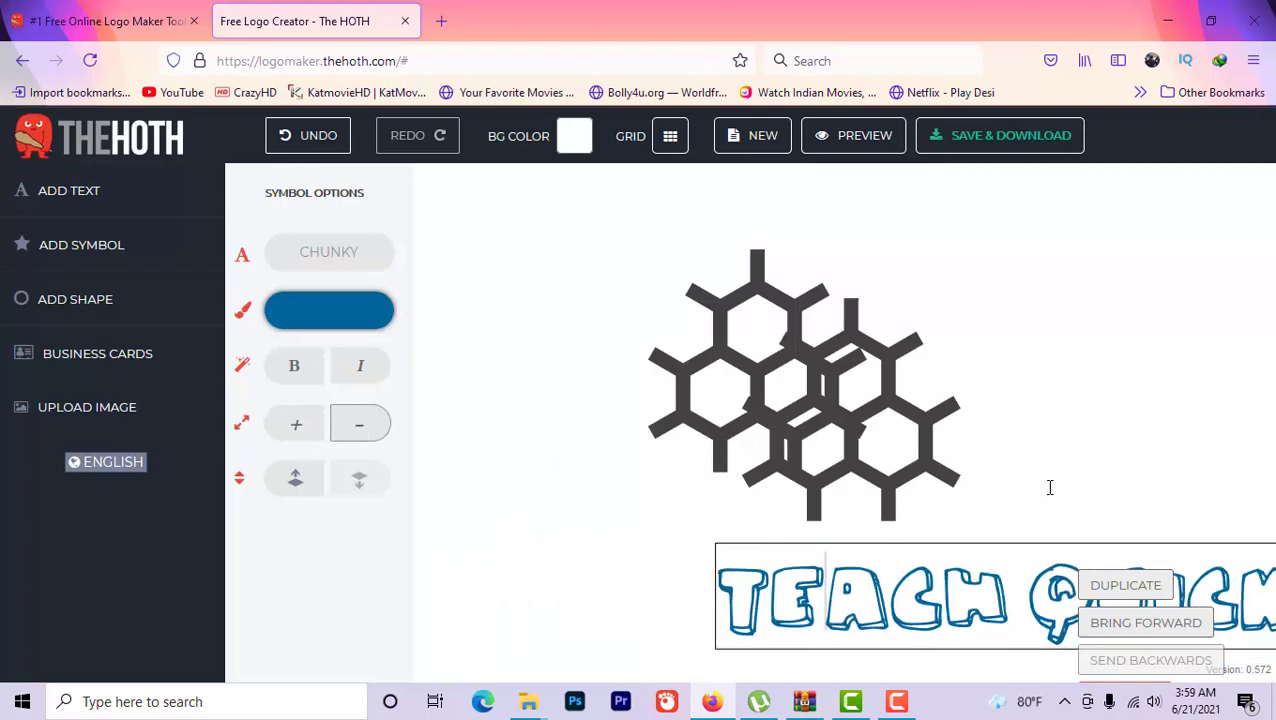
# Move the "TEACH QUICK" text left so the whole name fits on the canvas beneath the symbols
pyautogui.click(768, 585)
pyautogui.click(584, 546)
pyautogui.click(888, 609)
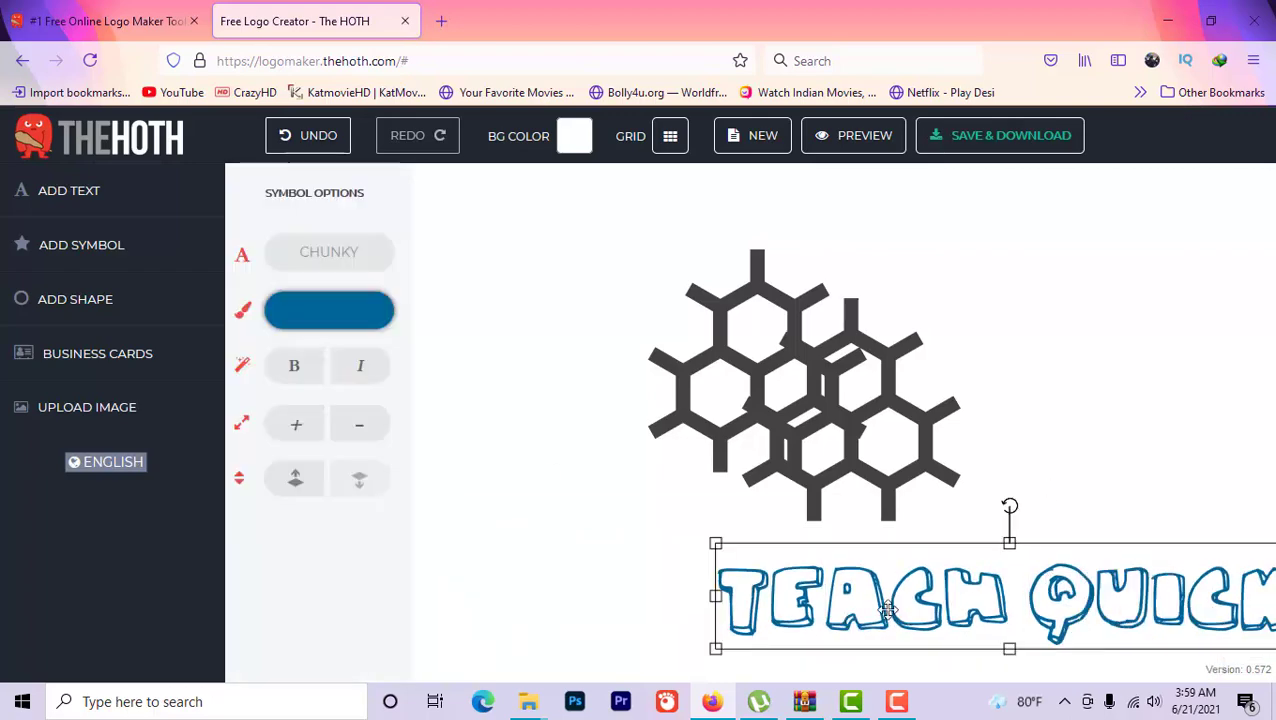
pyautogui.moveTo(888, 609); pyautogui.dragTo(690, 602)
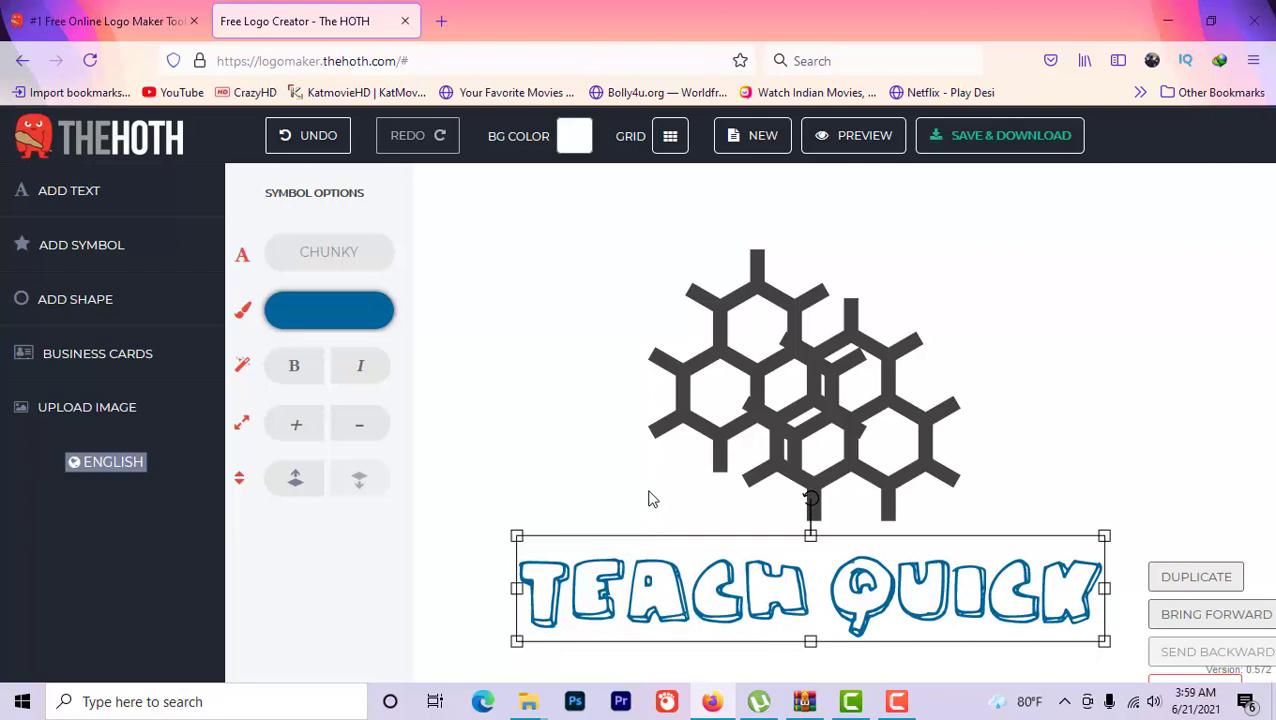
# Delete both hexagonal symbols, leaving only the "TEACH QUICK" text on the canvas
pyautogui.click(746, 405)
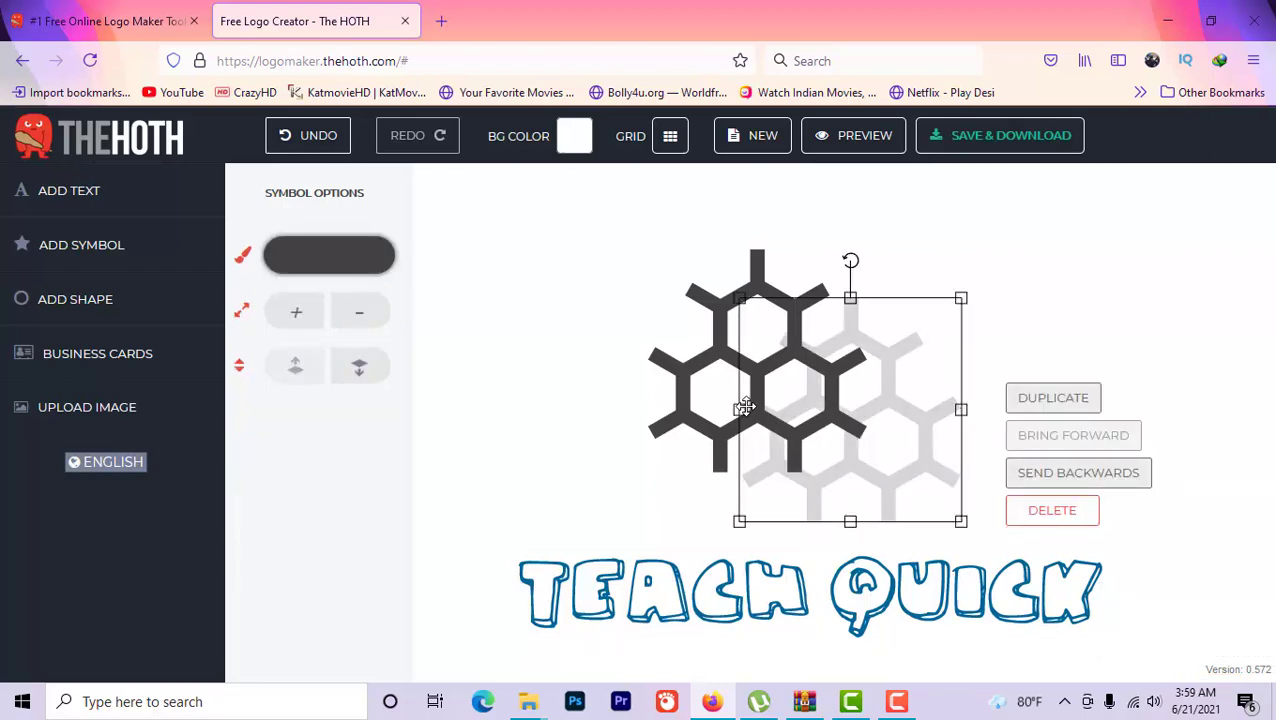
pyautogui.press('Delete')
pyautogui.click(708, 405)
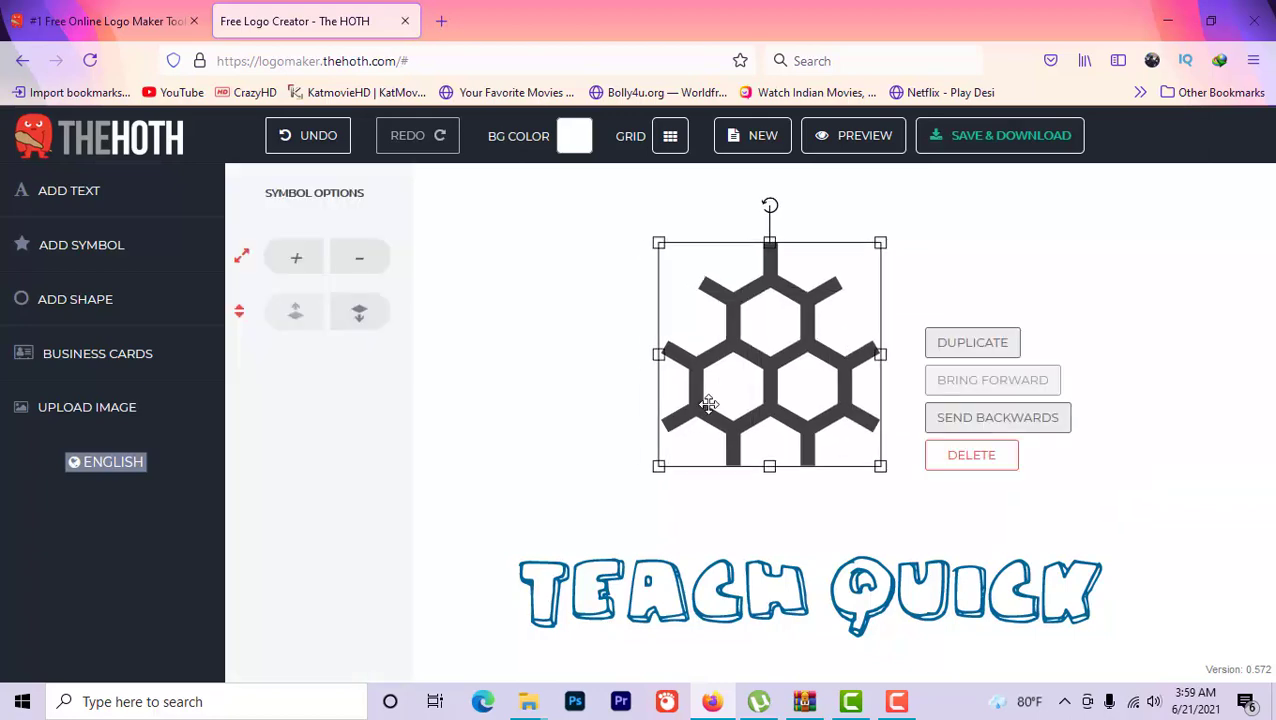
pyautogui.press('Delete')
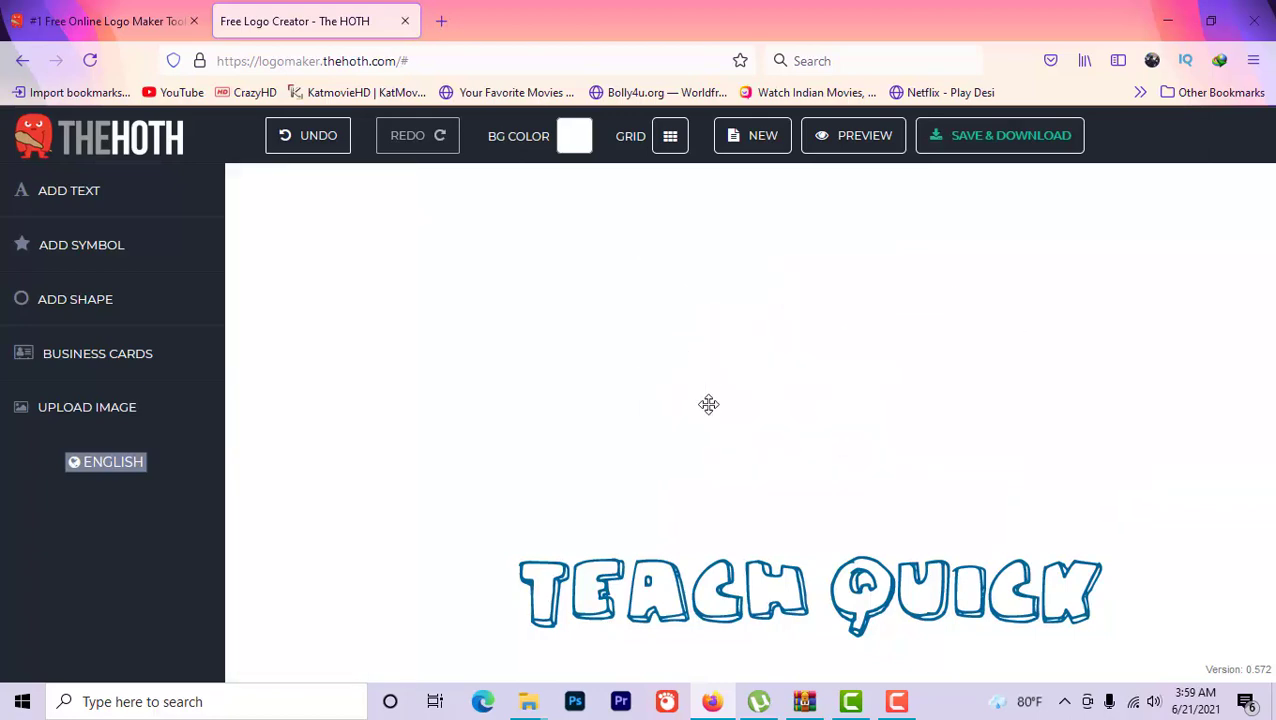
# Upload the purple and magenta circuit-style face logo image from the Desktop onto the canvas
pyautogui.click(119, 412)
pyautogui.scroll(-2, 568, 215)
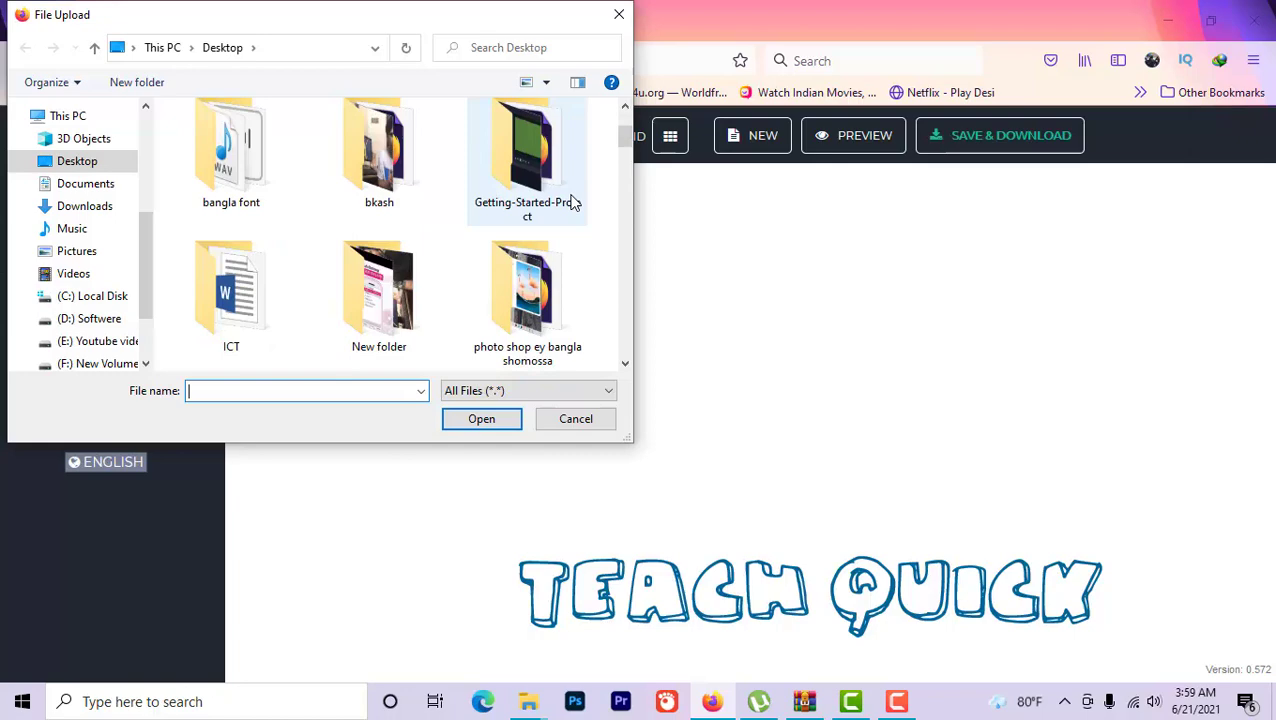
pyautogui.click(619, 14)
pyautogui.click(120, 407)
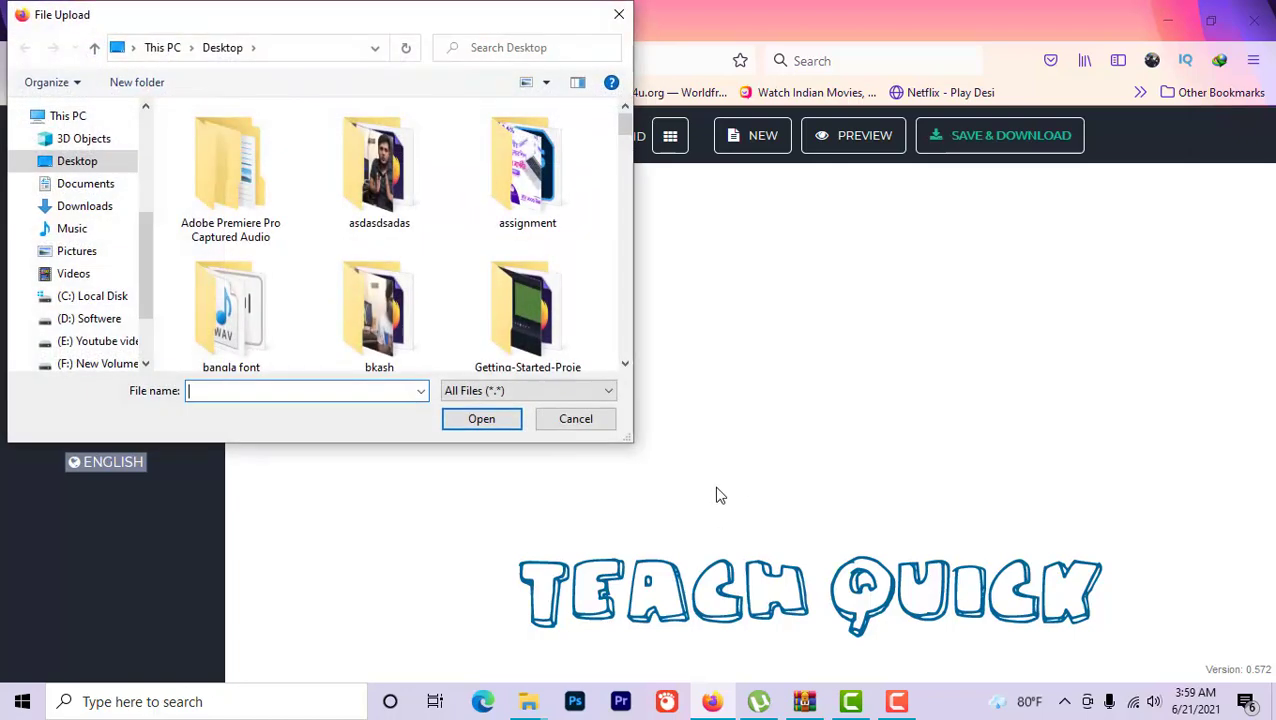
pyautogui.scroll(-4, 558, 296)
pyautogui.scroll(-5, 553, 309)
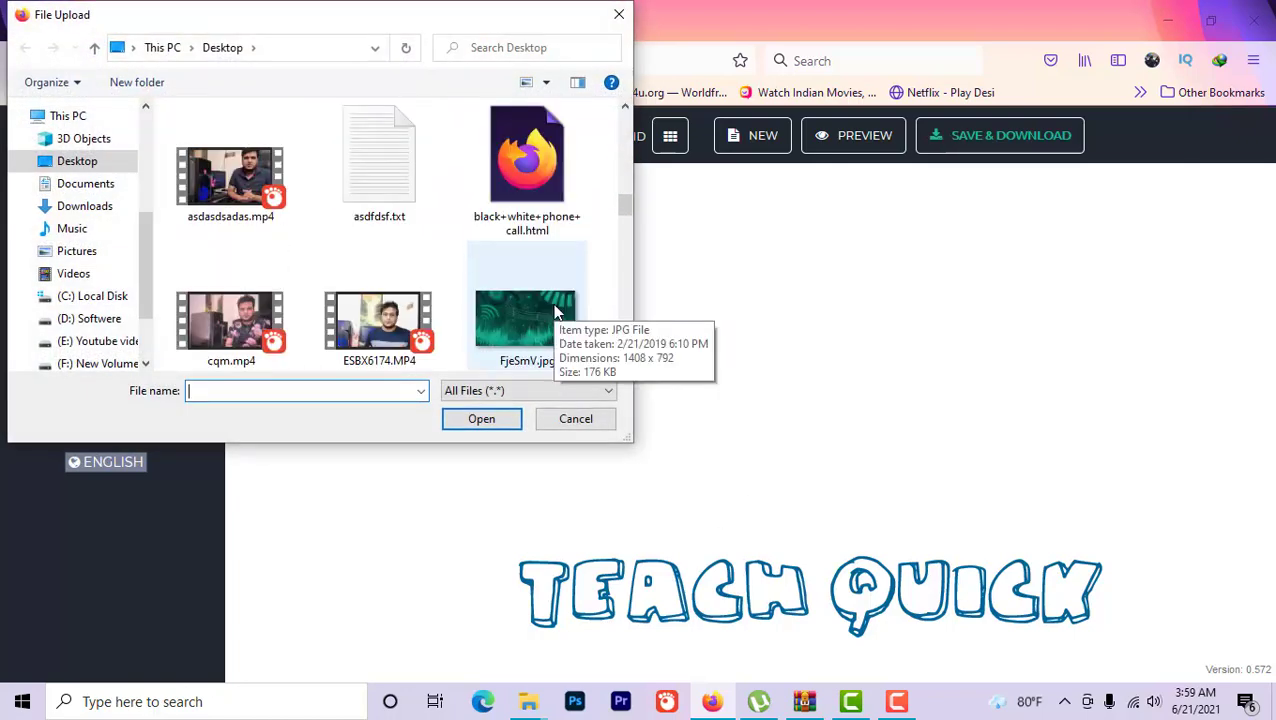
pyautogui.doubleClick(516, 179)
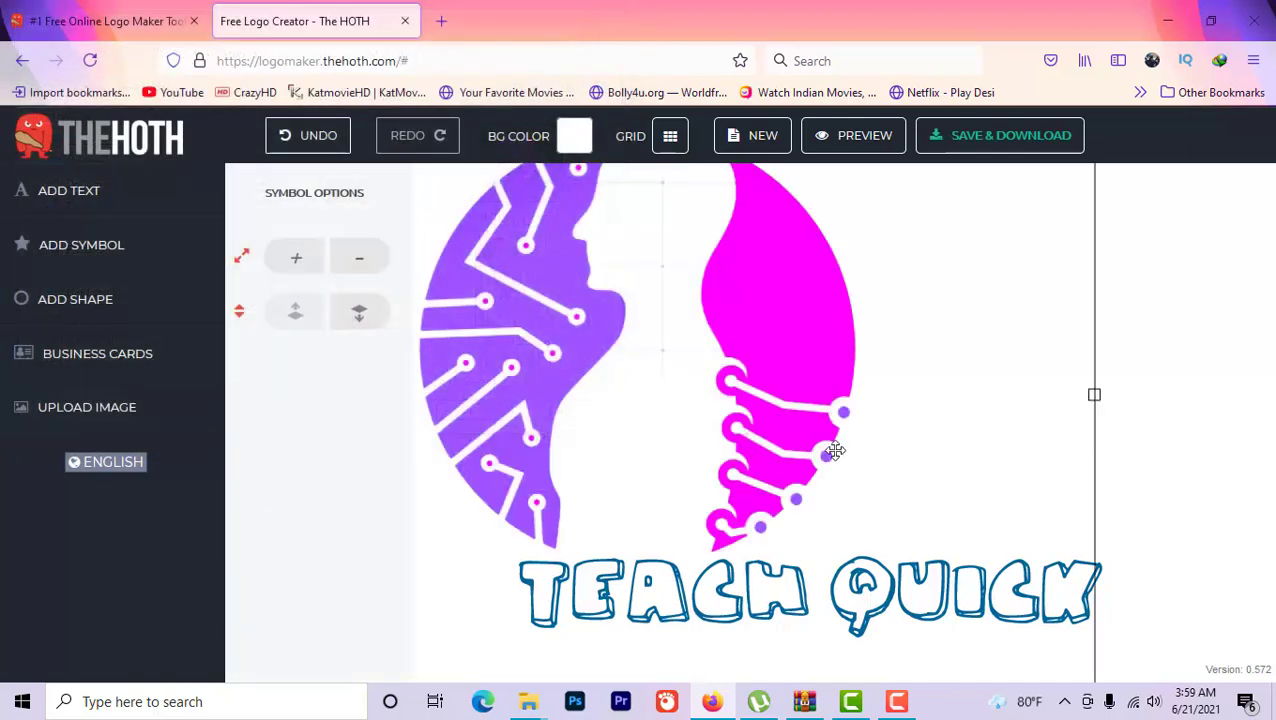
# Shrink the uploaded image, place it centred above the "TEACH QUICK" text, and save the logo for download
pyautogui.moveTo(697, 282); pyautogui.dragTo(1065, 288)
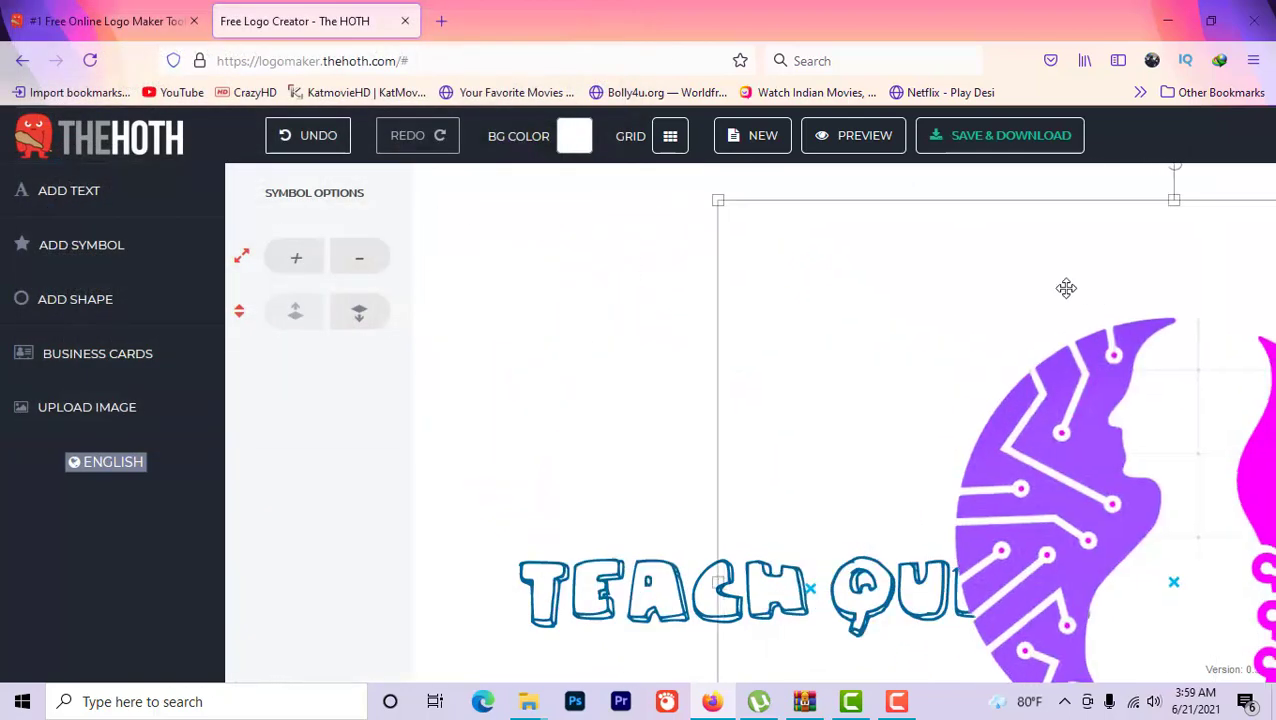
pyautogui.moveTo(669, 188); pyautogui.dragTo(1048, 378)
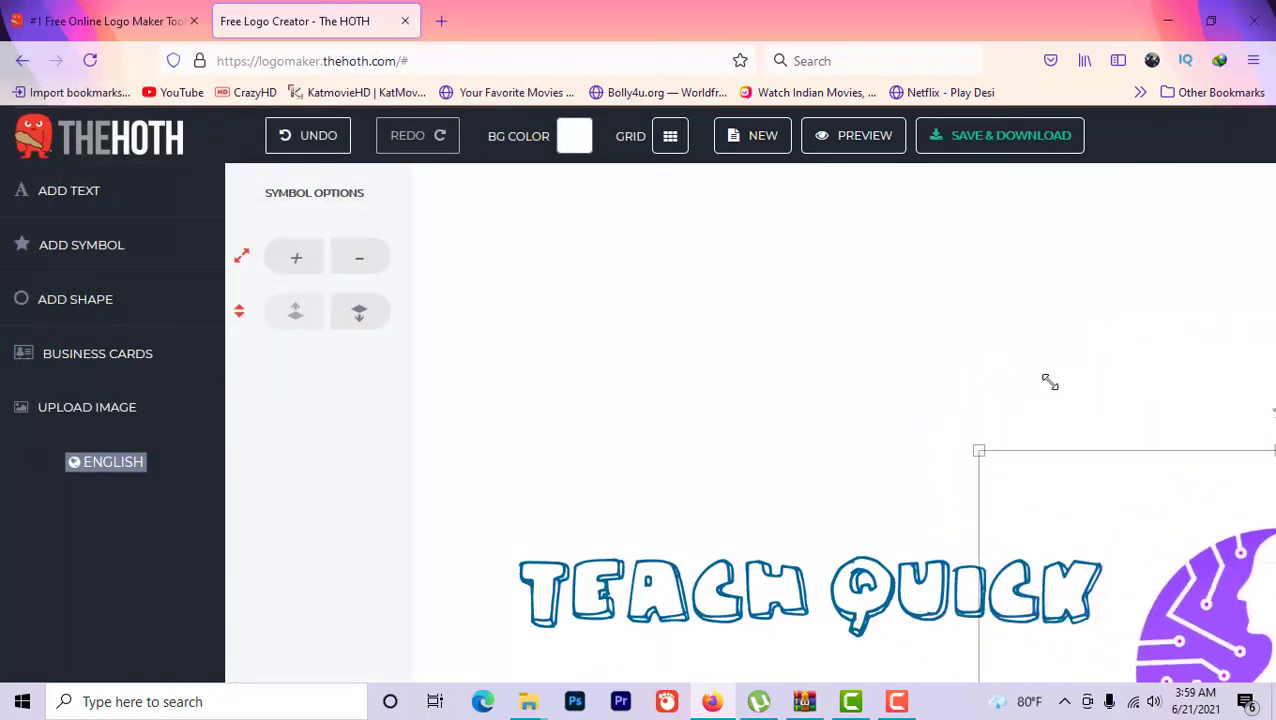
pyautogui.moveTo(1172, 574); pyautogui.dragTo(746, 311)
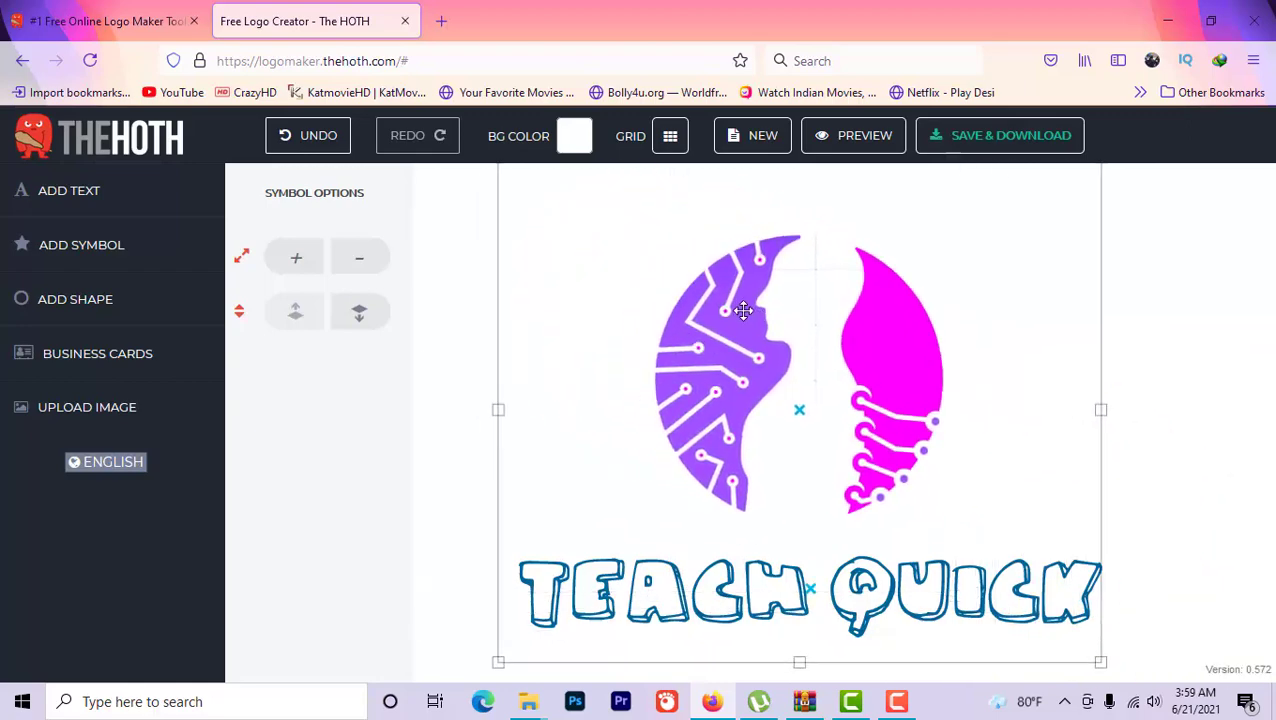
pyautogui.click(1005, 145)
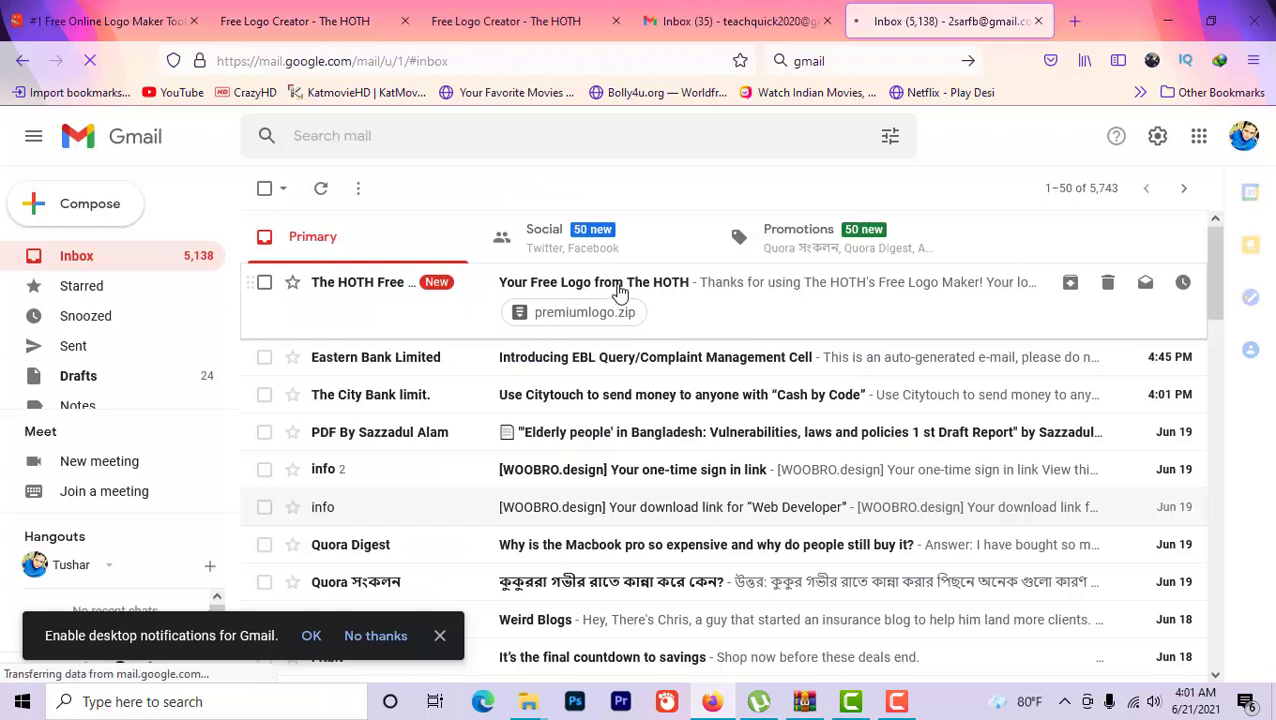
# Download the premiumlogo.zip attachment from The HOTH's logo email in Gmail and open the first PNG file inside it
pyautogui.click(620, 290)
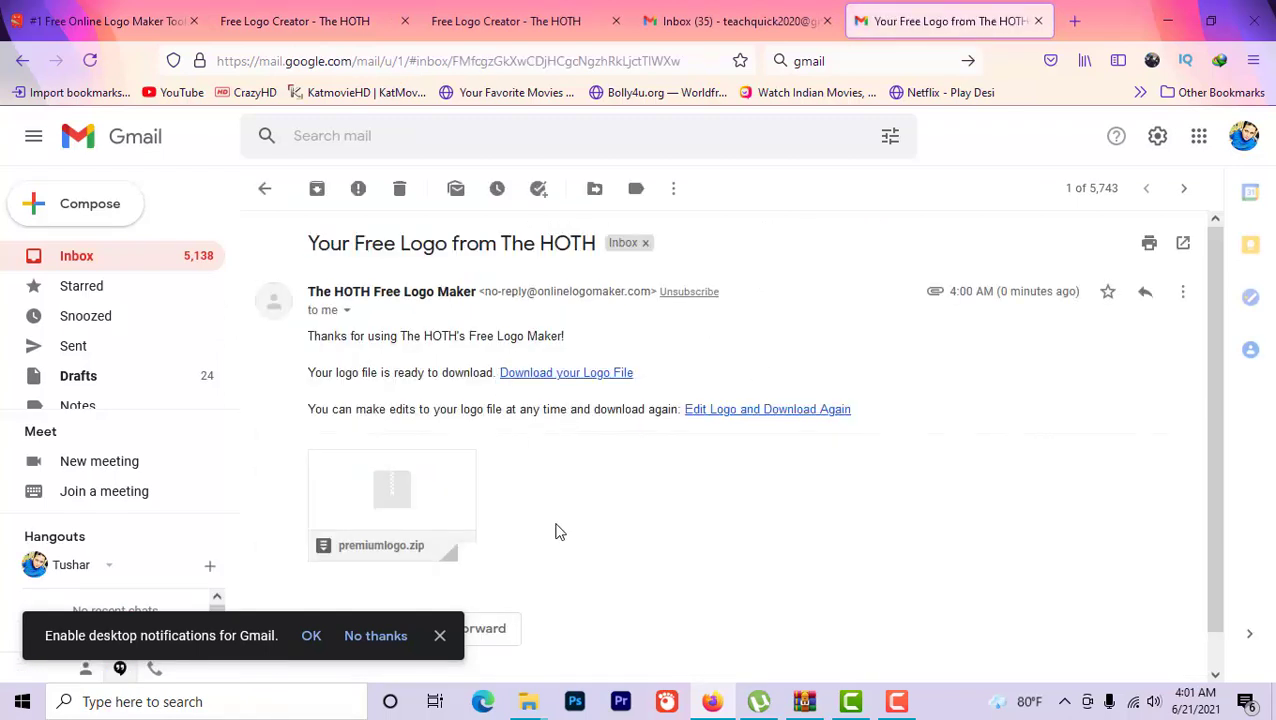
pyautogui.moveTo(395, 560)
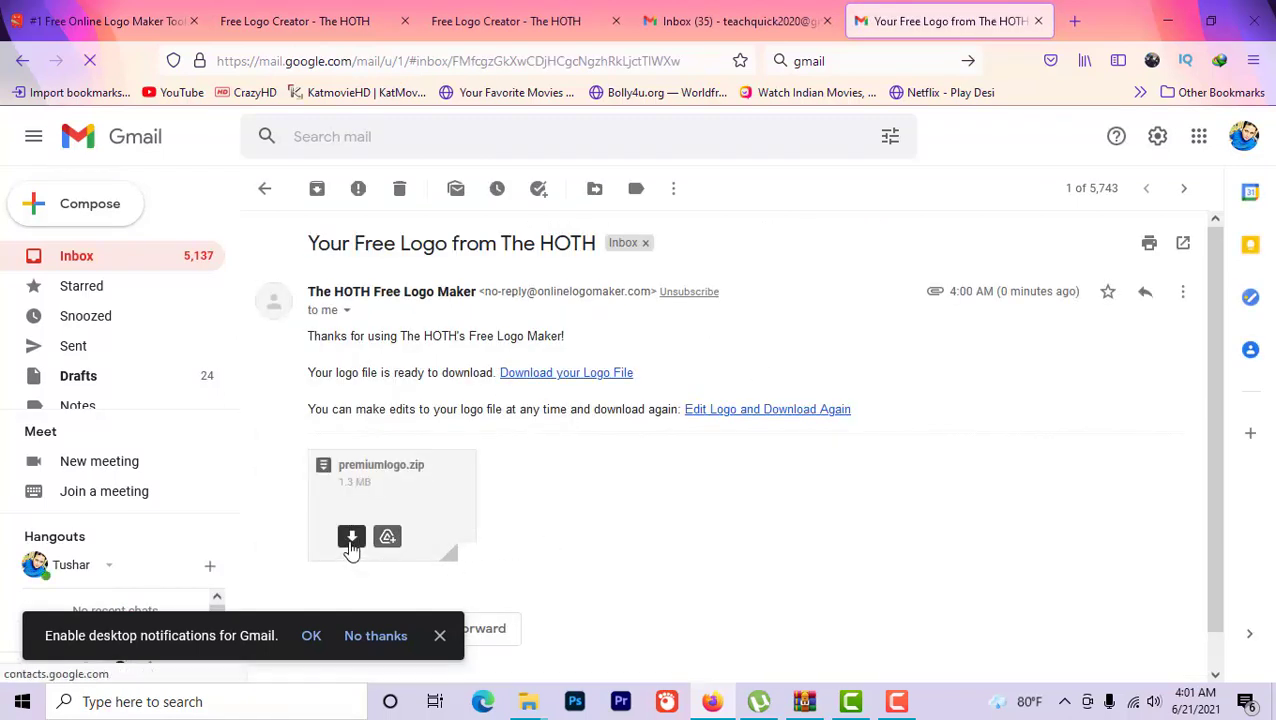
pyautogui.click(351, 539)
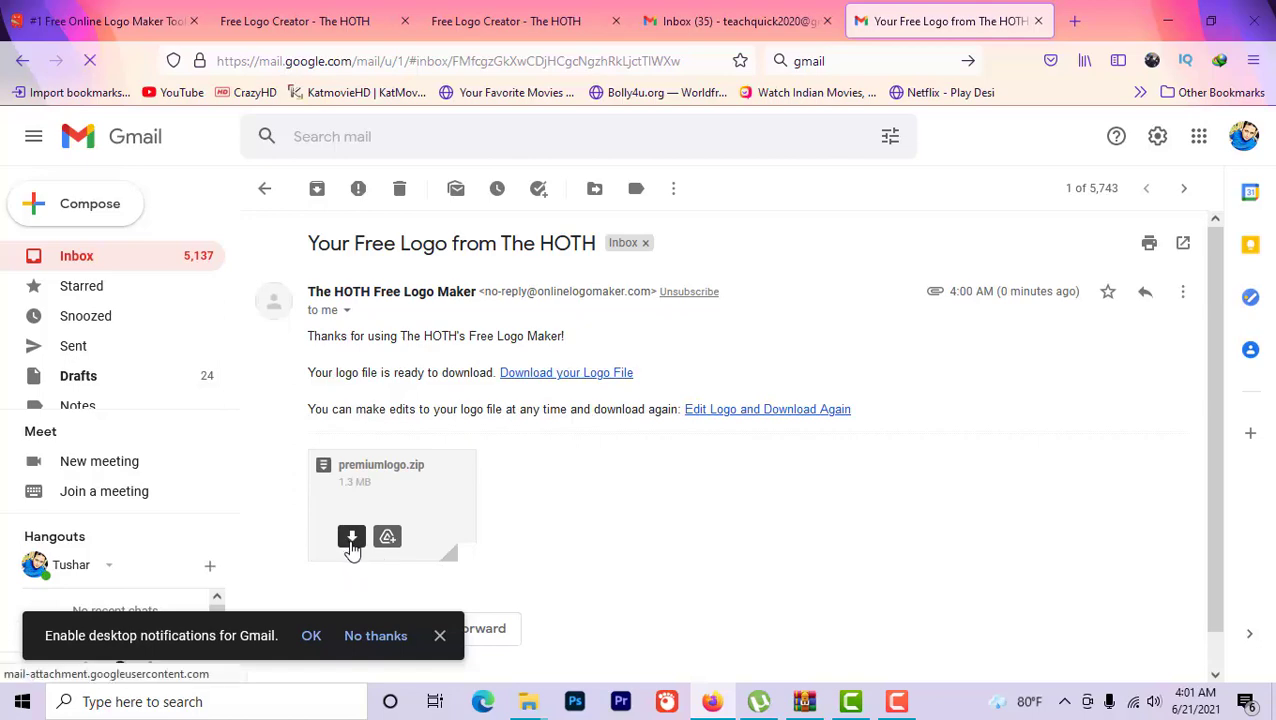
pyautogui.click(640, 435)
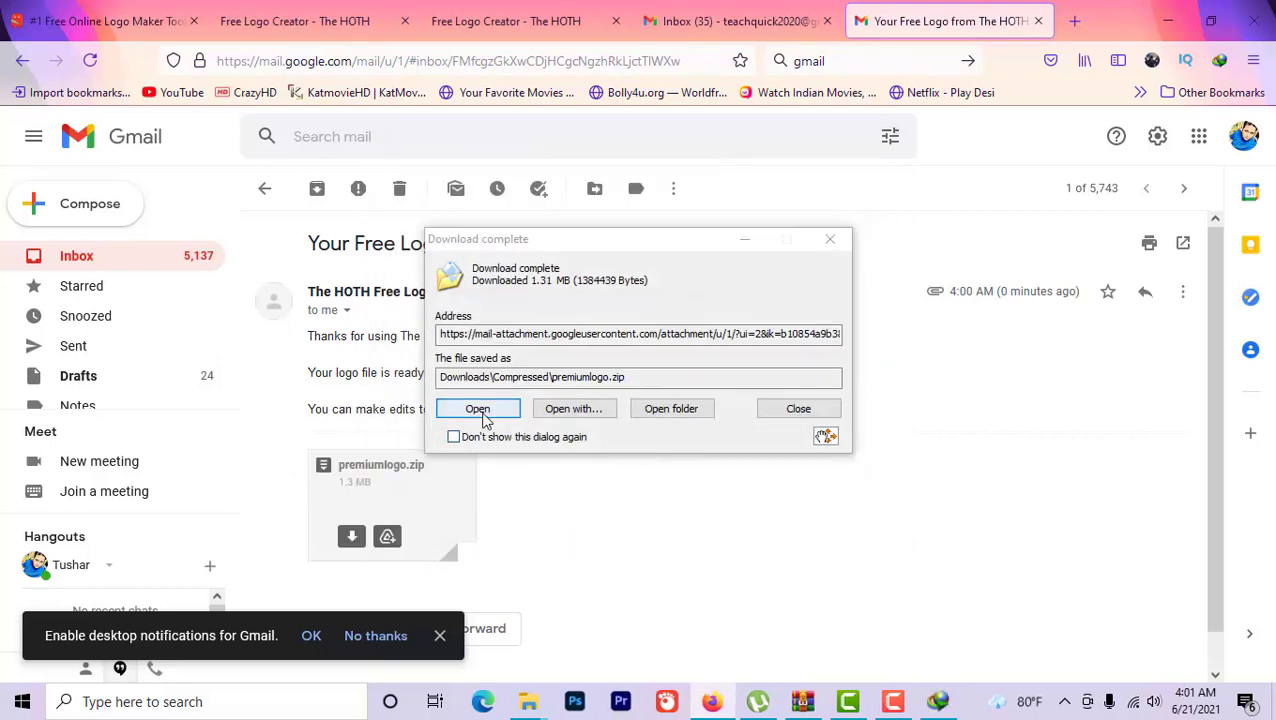
pyautogui.press('Return')
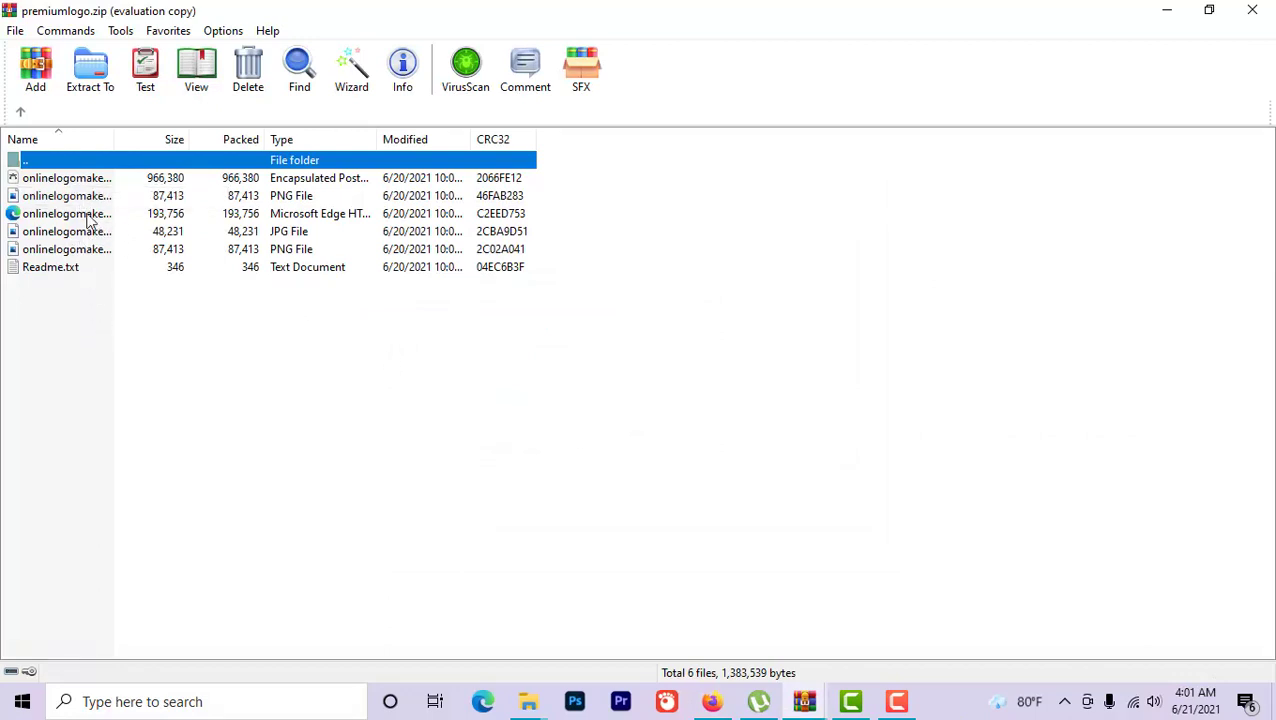
pyautogui.doubleClick(80, 197)
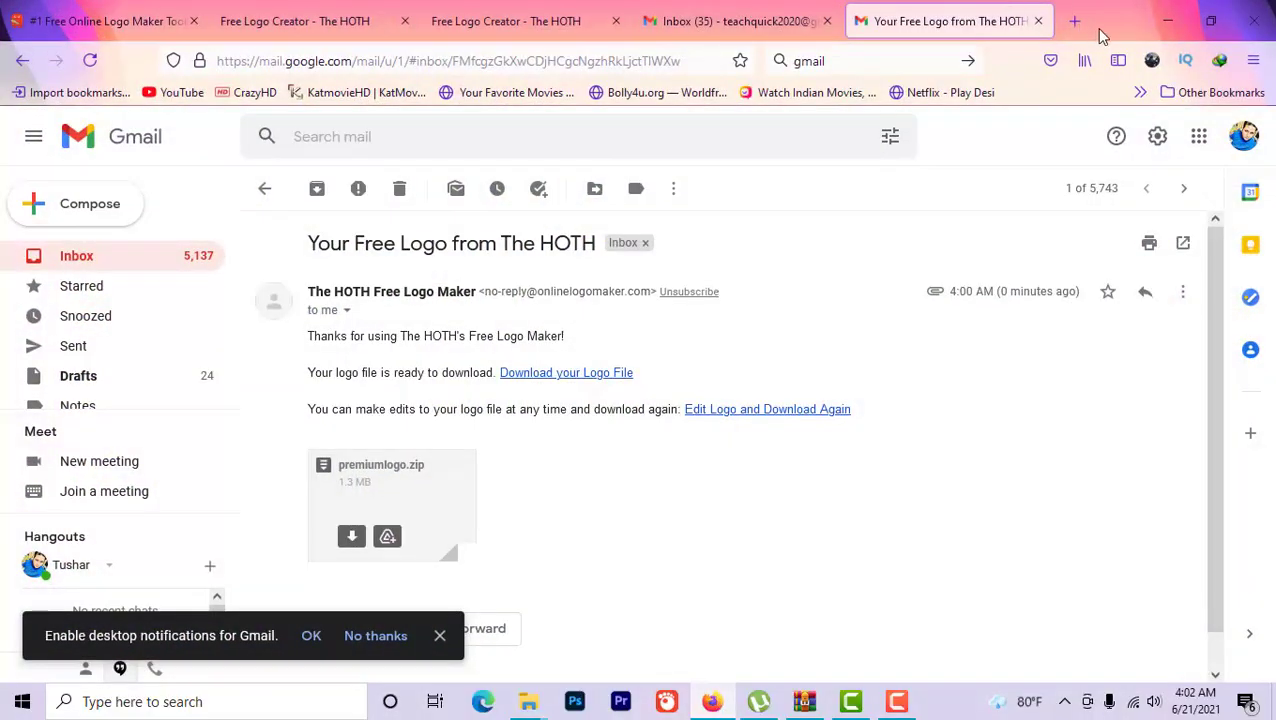
# Open a new browser tab
pyautogui.click(1068, 22)
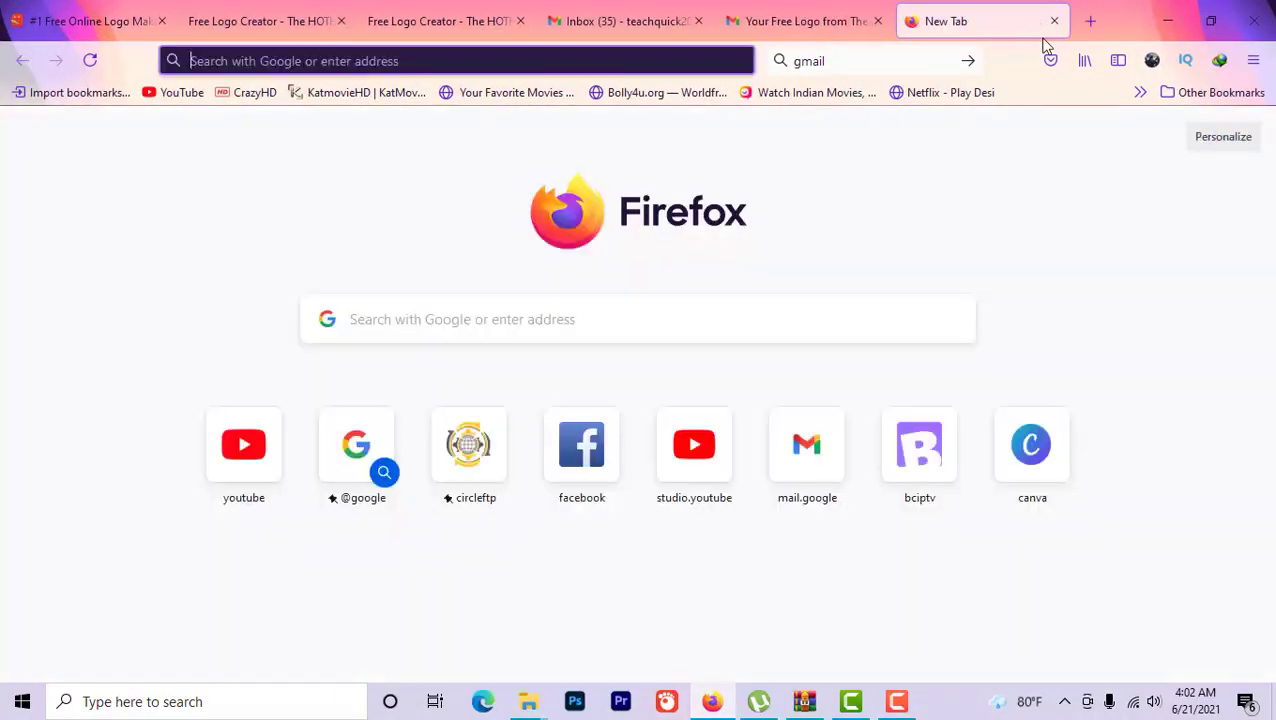
pyautogui.click(834, 60)
pyautogui.write('cs')
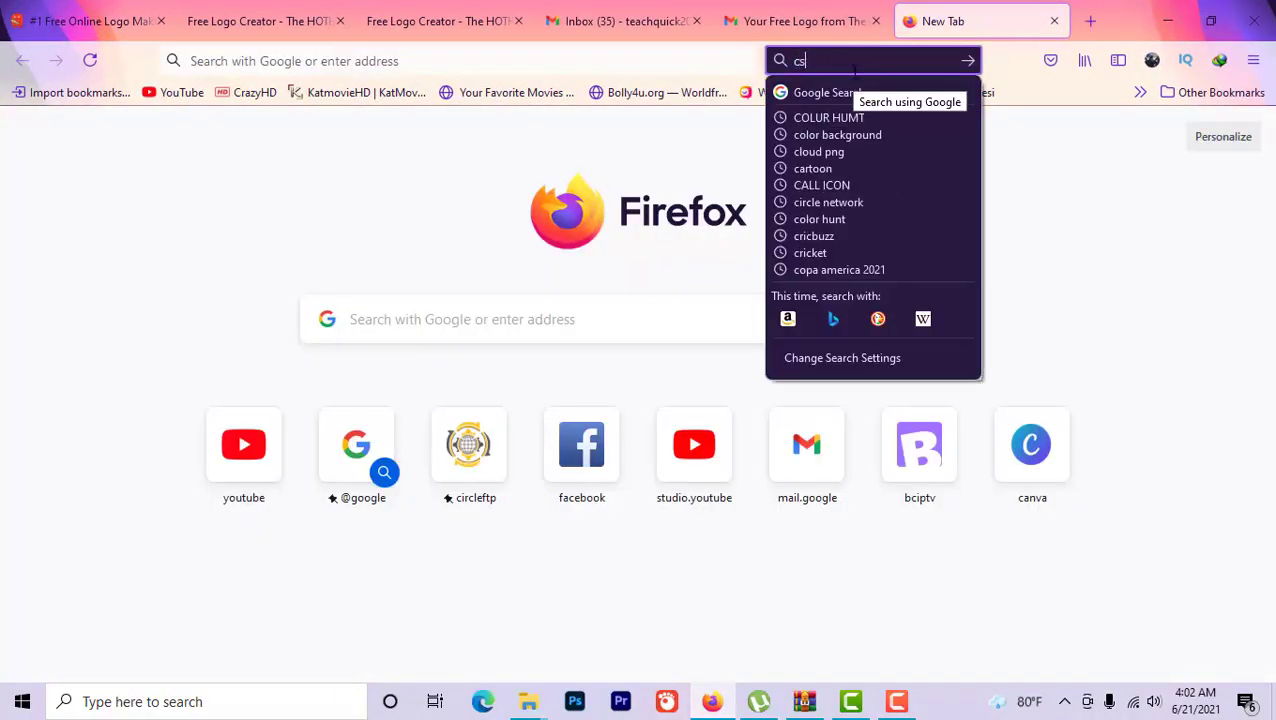
pyautogui.write('k')
pyautogui.press('BackSpace')
pyautogui.press('BackSpace')
pyautogui.press('BackSpace')
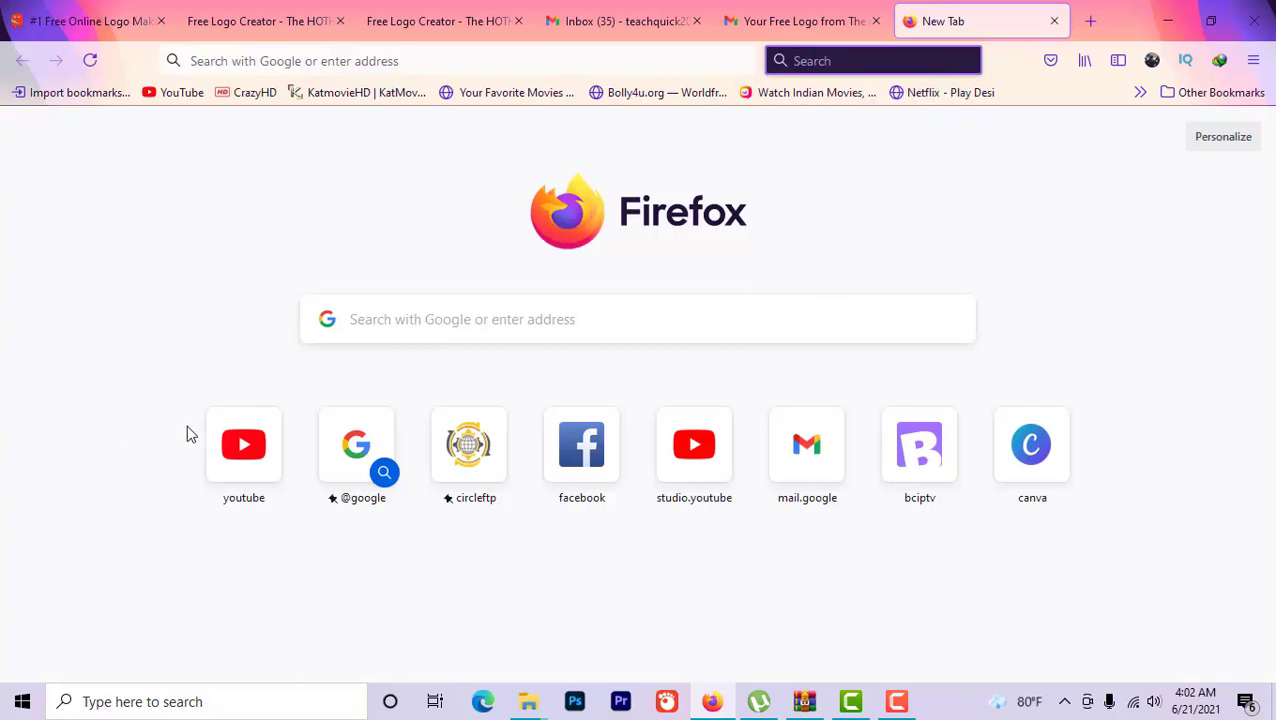
# Go to canva.com, request the account's confirmation email, and dismiss the prompt with a reminder for another time
pyautogui.click(424, 320)
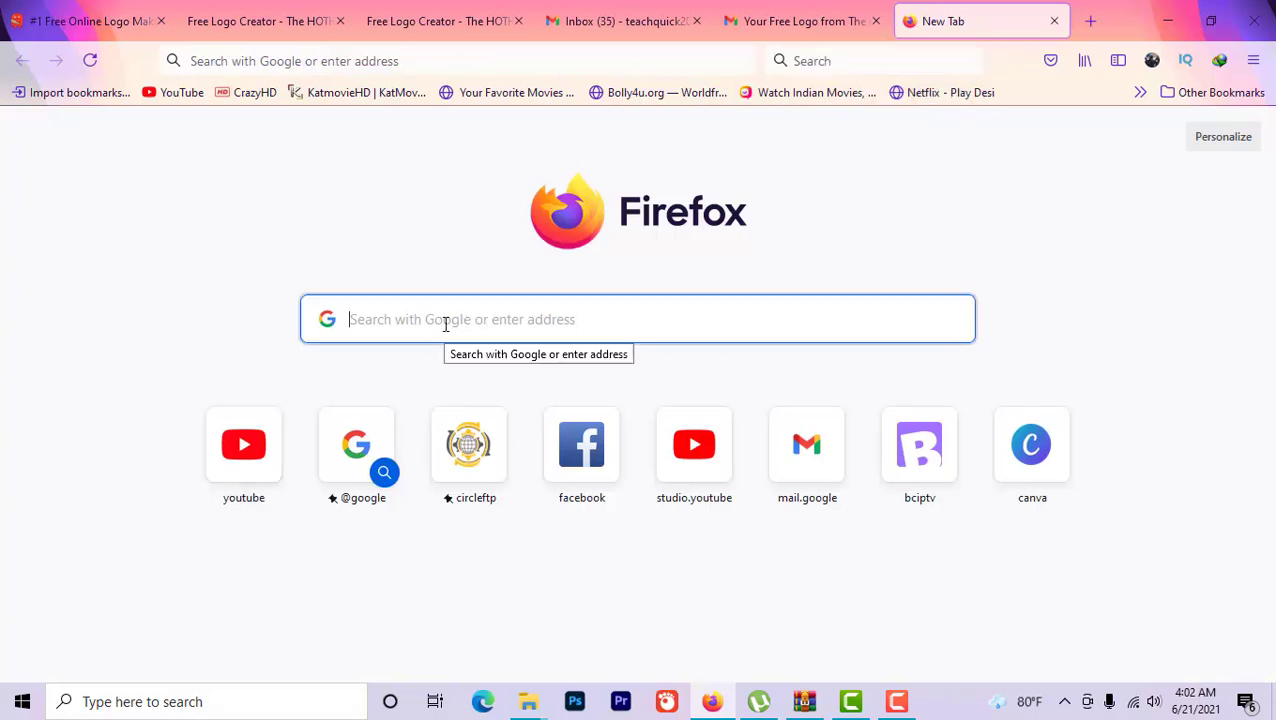
pyautogui.write('canva')
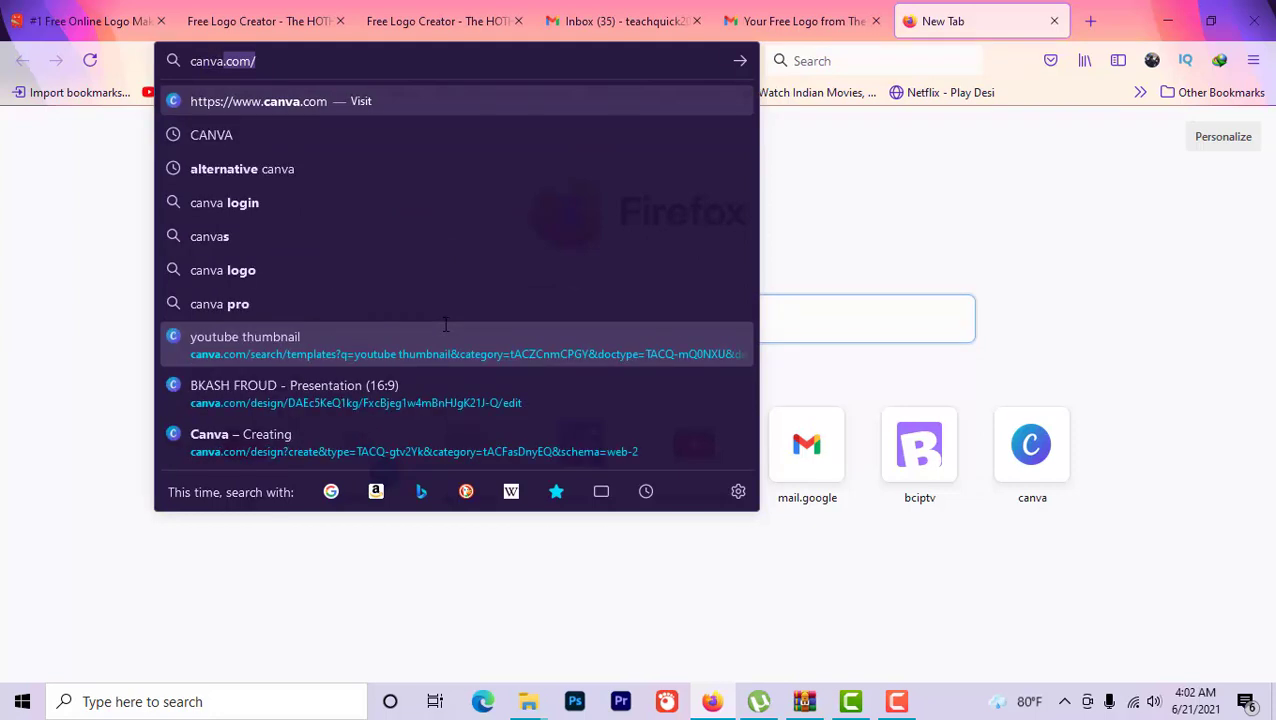
pyautogui.press('Return')
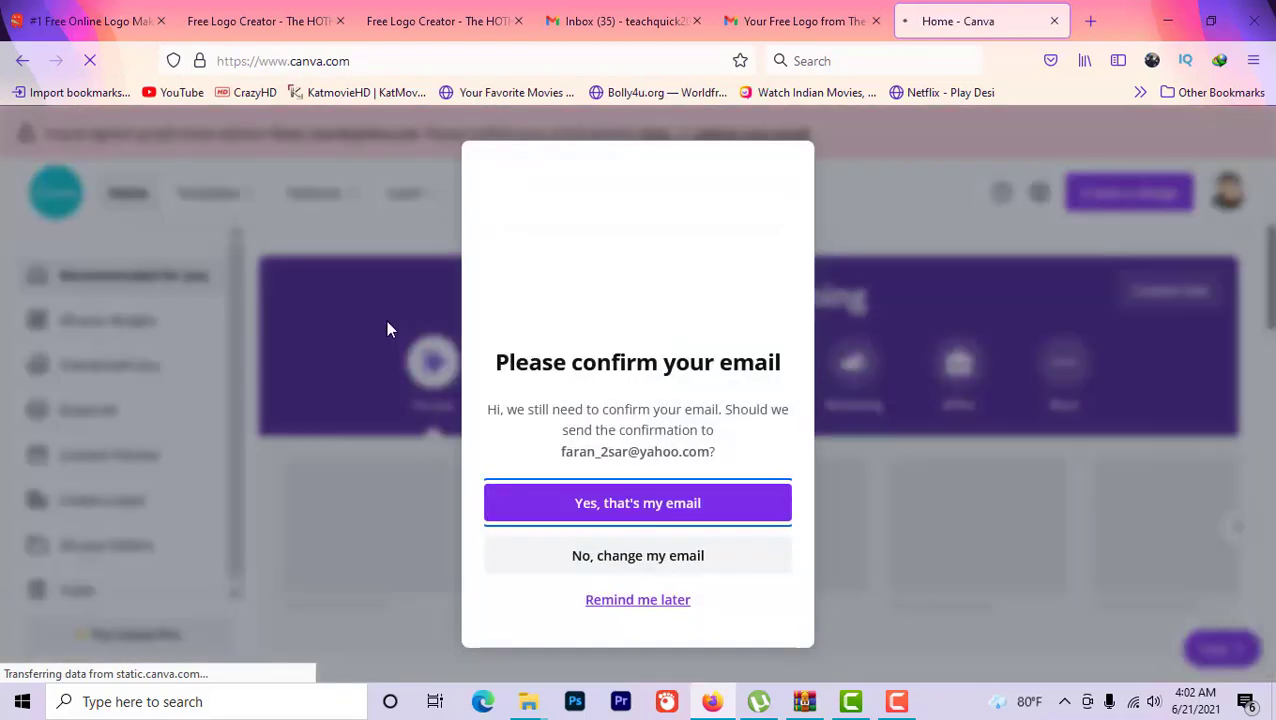
pyautogui.click(660, 505)
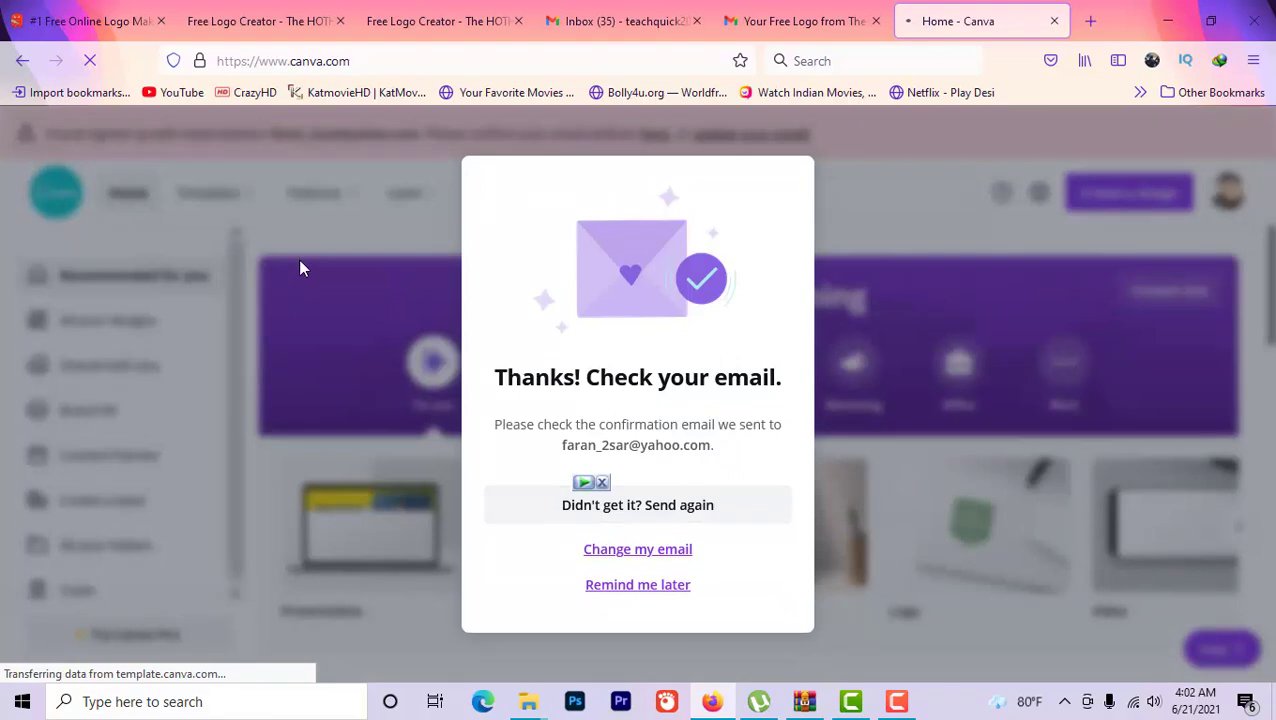
pyautogui.click(637, 590)
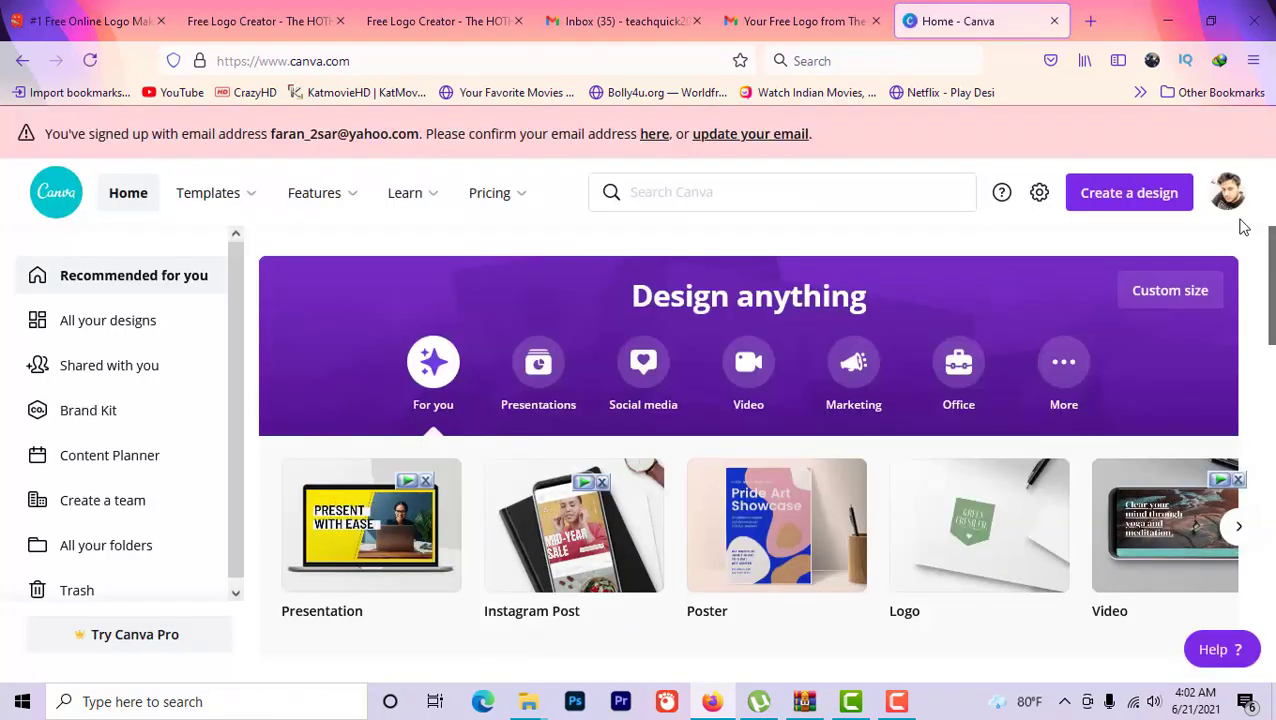
# Create a new blank Logo design from the Canva home page
pyautogui.scroll(-1, 1236, 259)
pyautogui.scroll(1, 1239, 259)
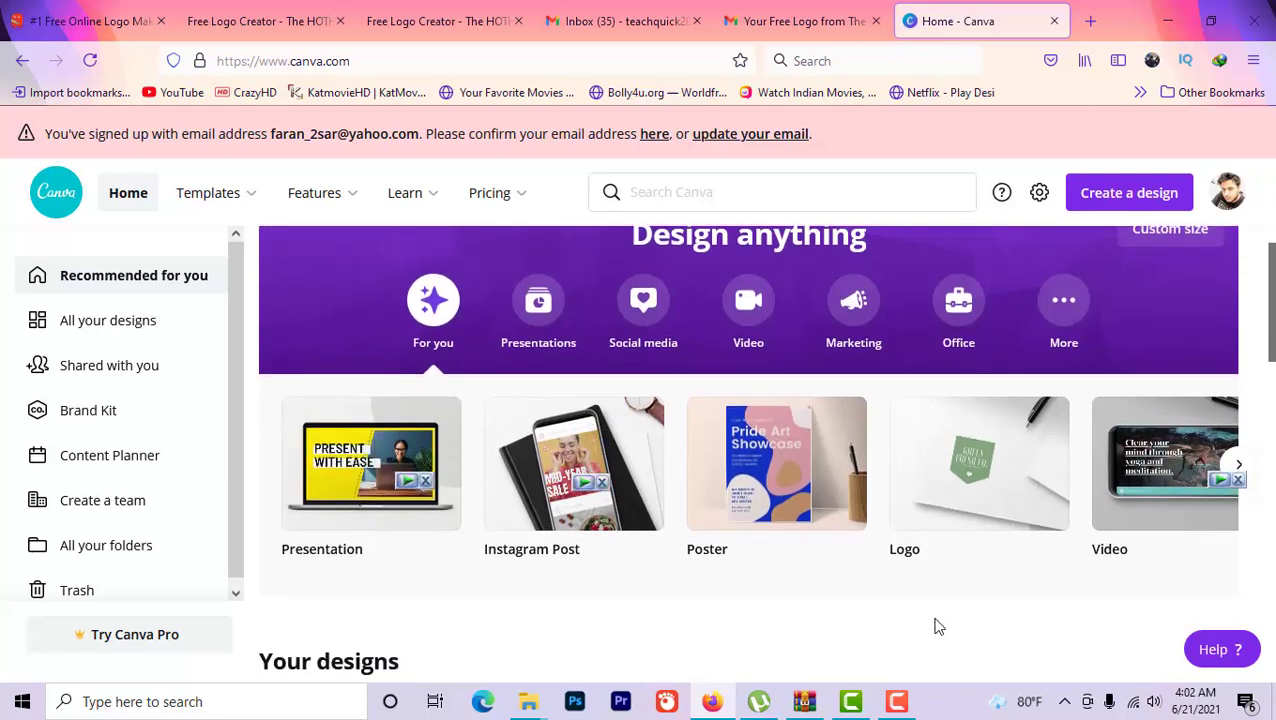
pyautogui.click(914, 548)
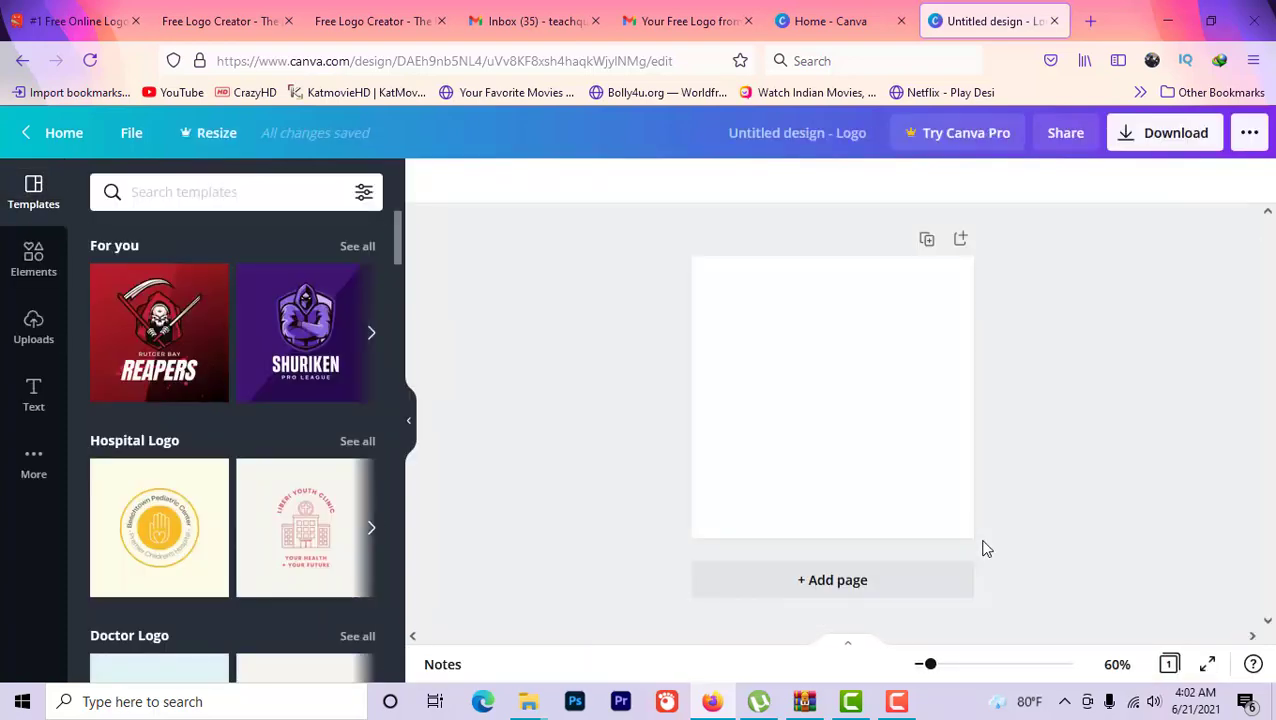
# Browse the logo template categories and apply the "Spin Shark" DJ Logo template to the blank page
pyautogui.scroll(-5, 250, 467)
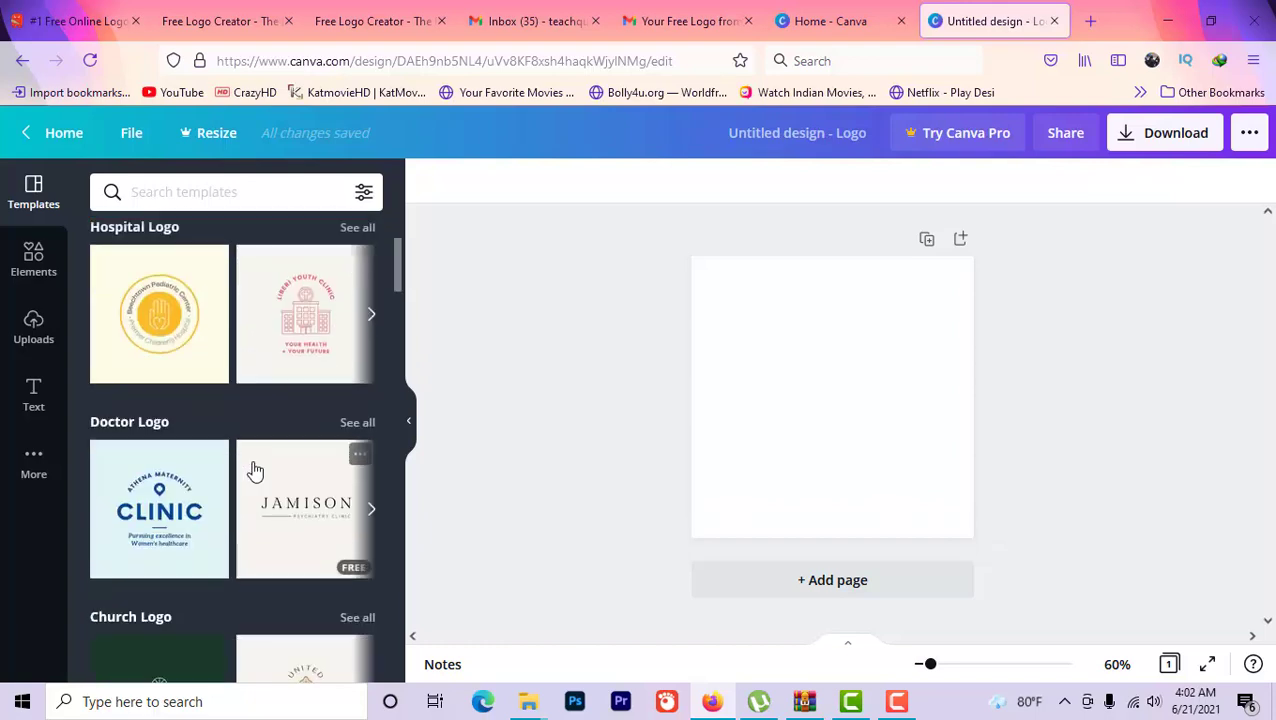
pyautogui.scroll(-3, 255, 470)
pyautogui.scroll(-7, 255, 470)
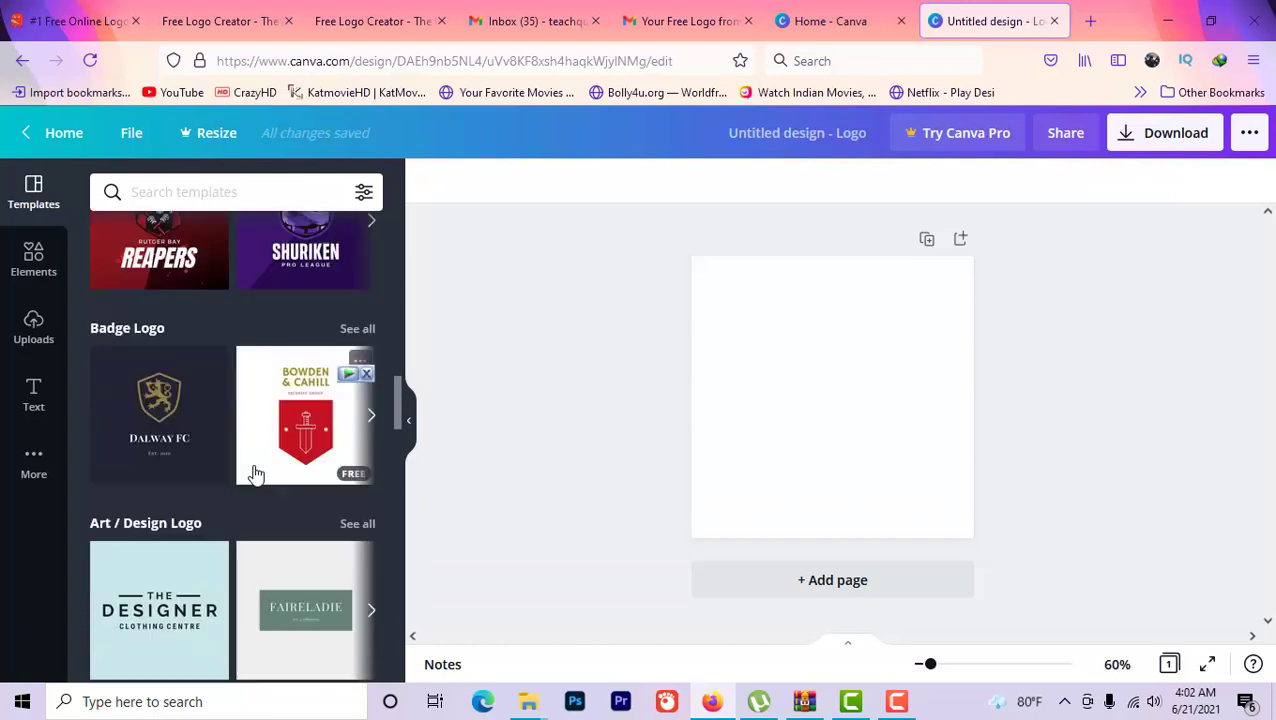
pyautogui.scroll(-3, 256, 475)
pyautogui.scroll(3, 256, 475)
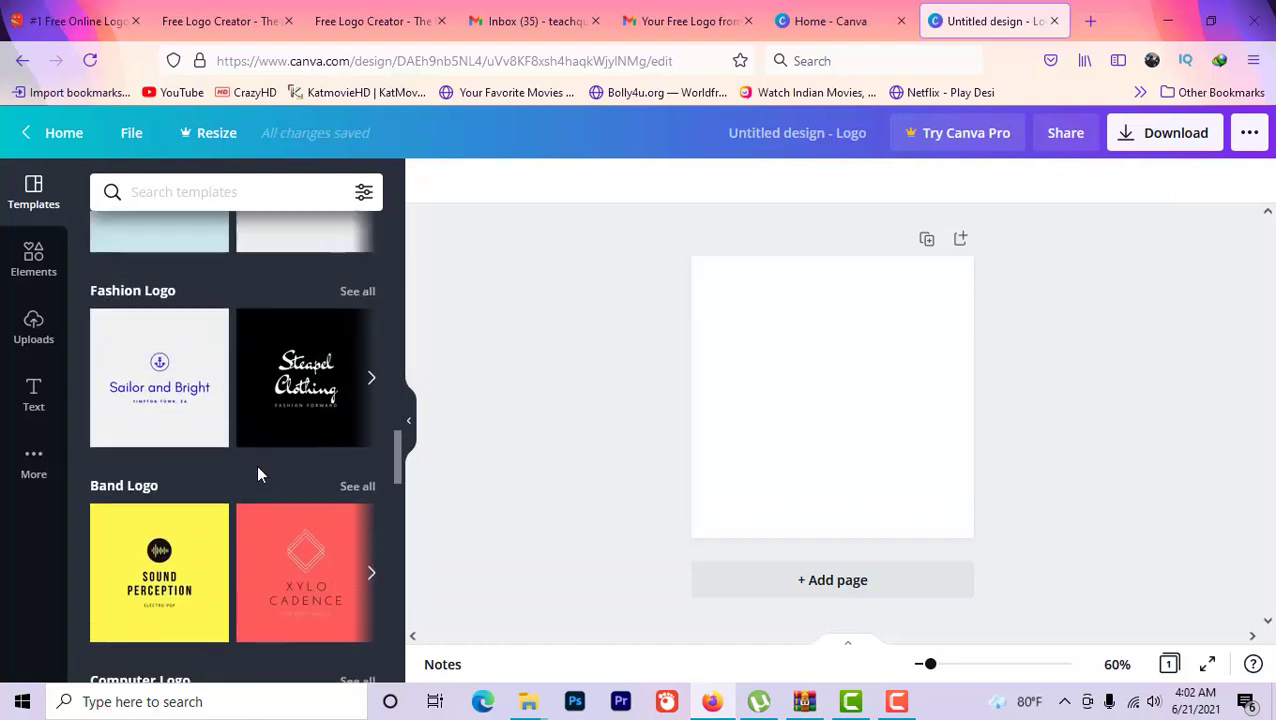
pyautogui.scroll(-5, 256, 475)
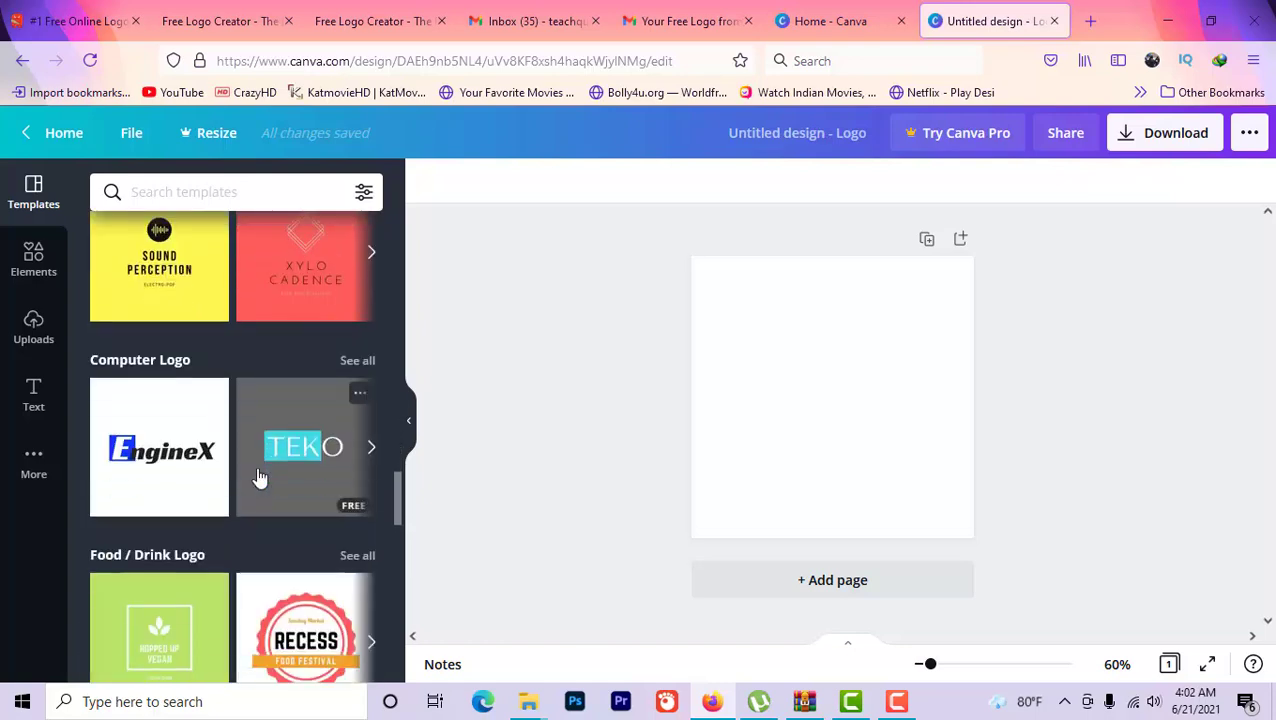
pyautogui.scroll(-5, 259, 478)
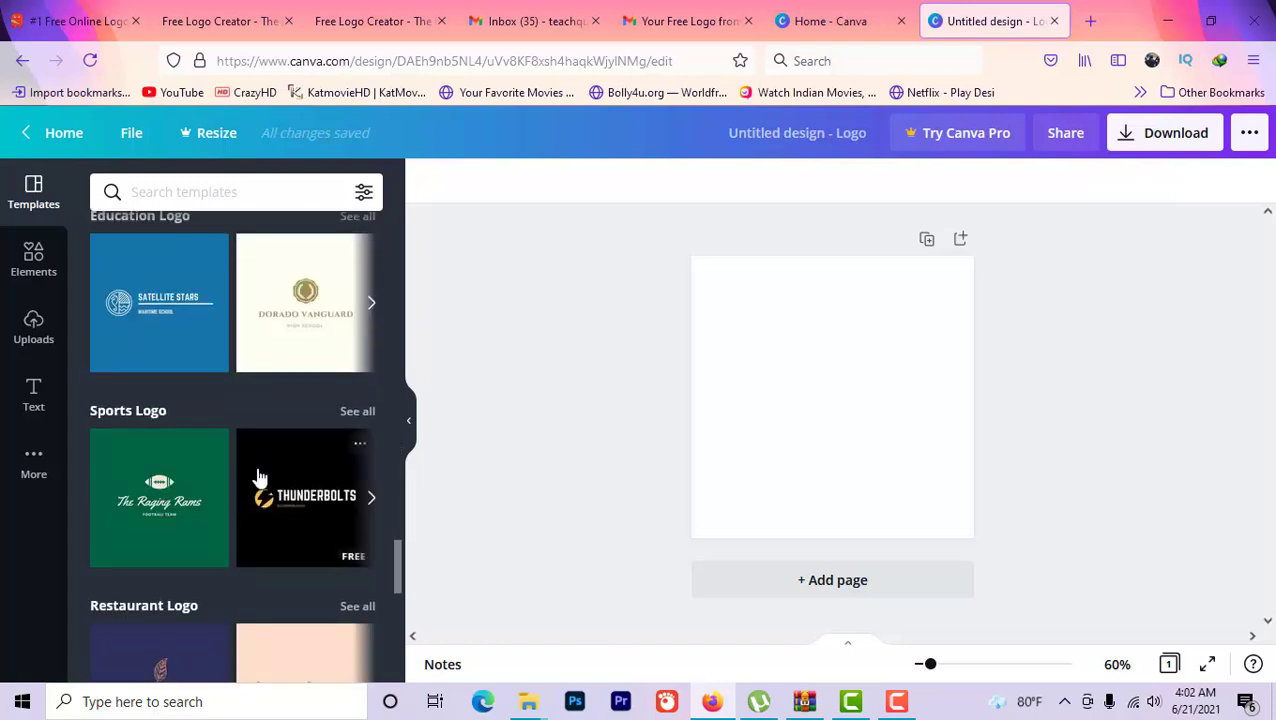
pyautogui.scroll(-7, 259, 478)
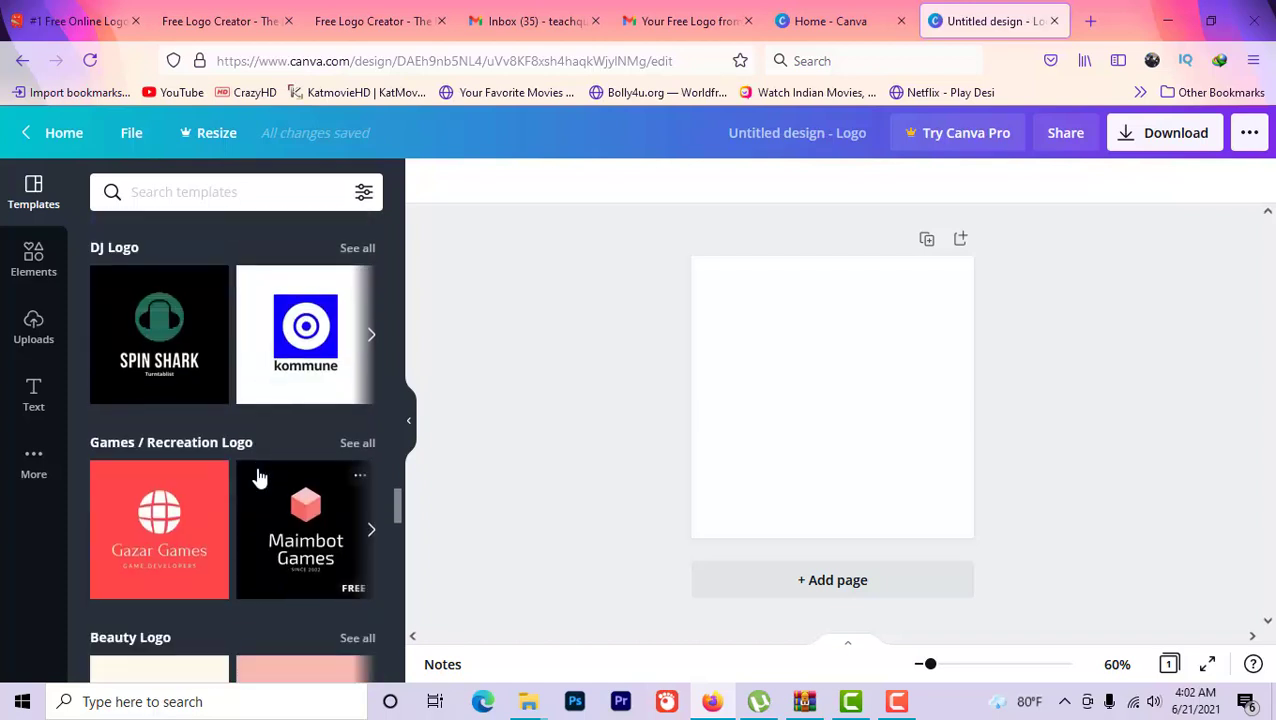
pyautogui.click(177, 380)
pyautogui.scroll(2, 298, 443)
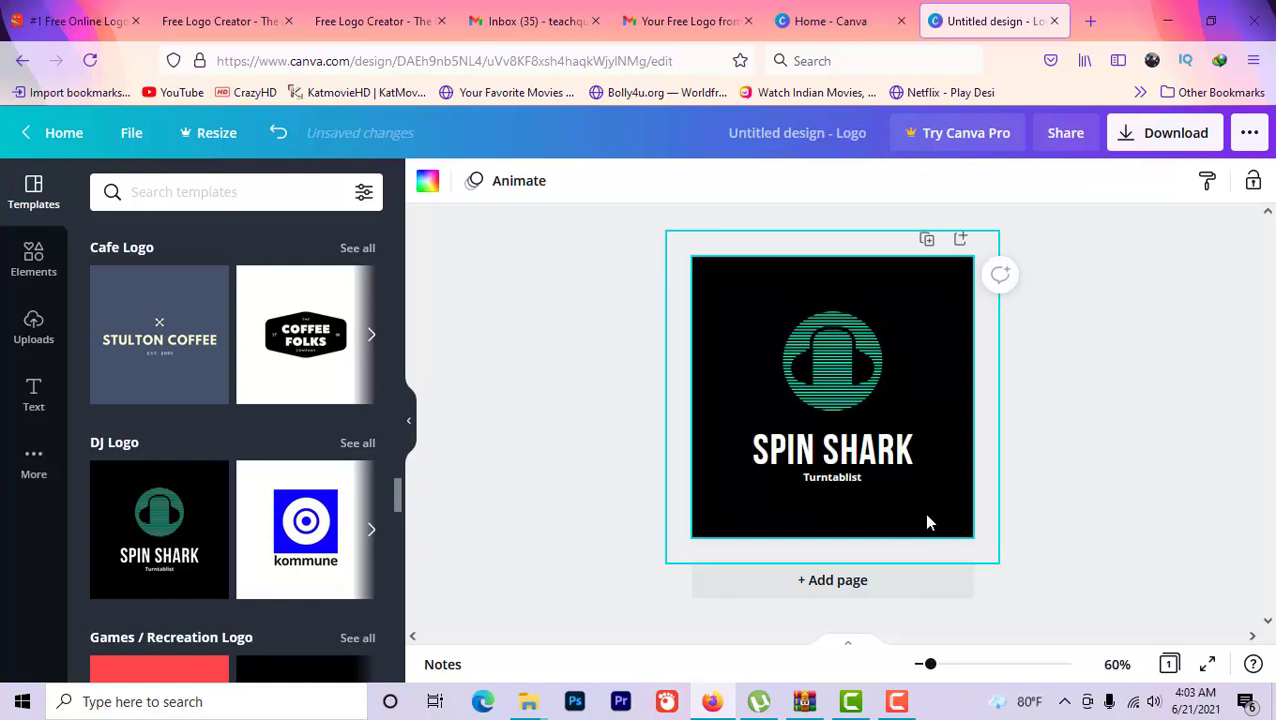
# Replace the template's "SPIN SHARK" heading with "TEACH QUICK"
pyautogui.click(866, 442)
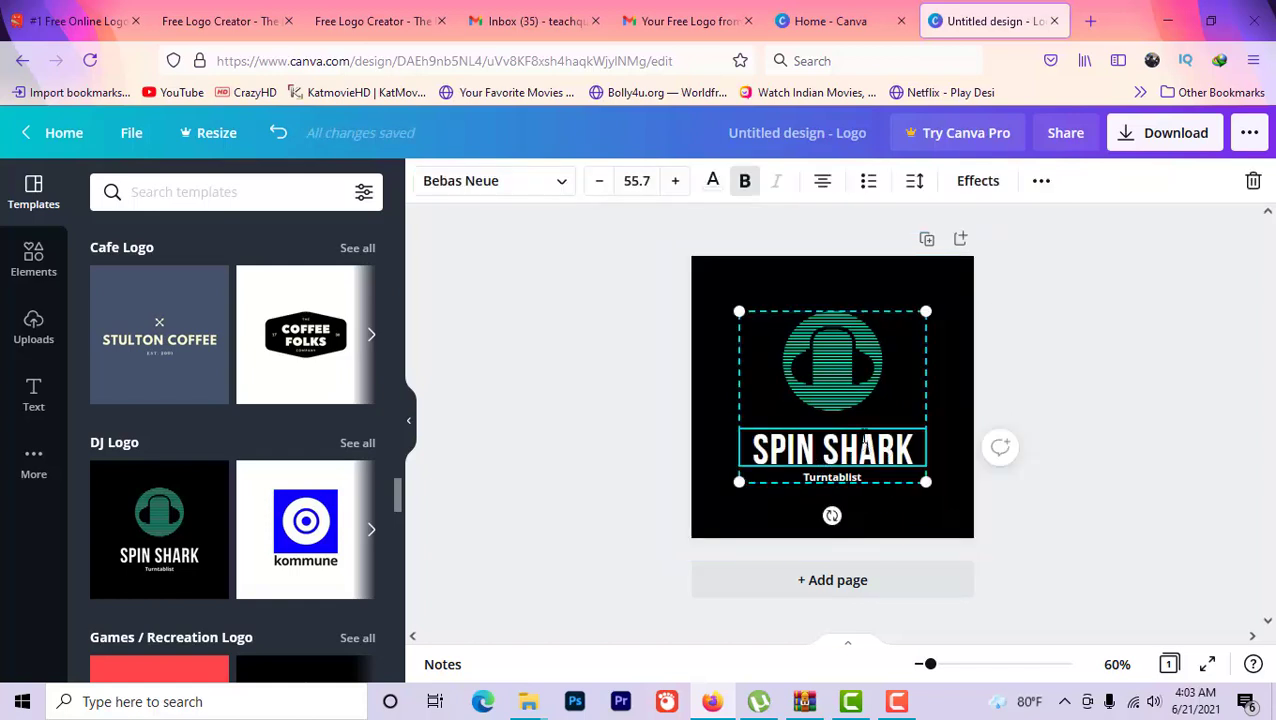
pyautogui.click(870, 438)
pyautogui.write('TEA')
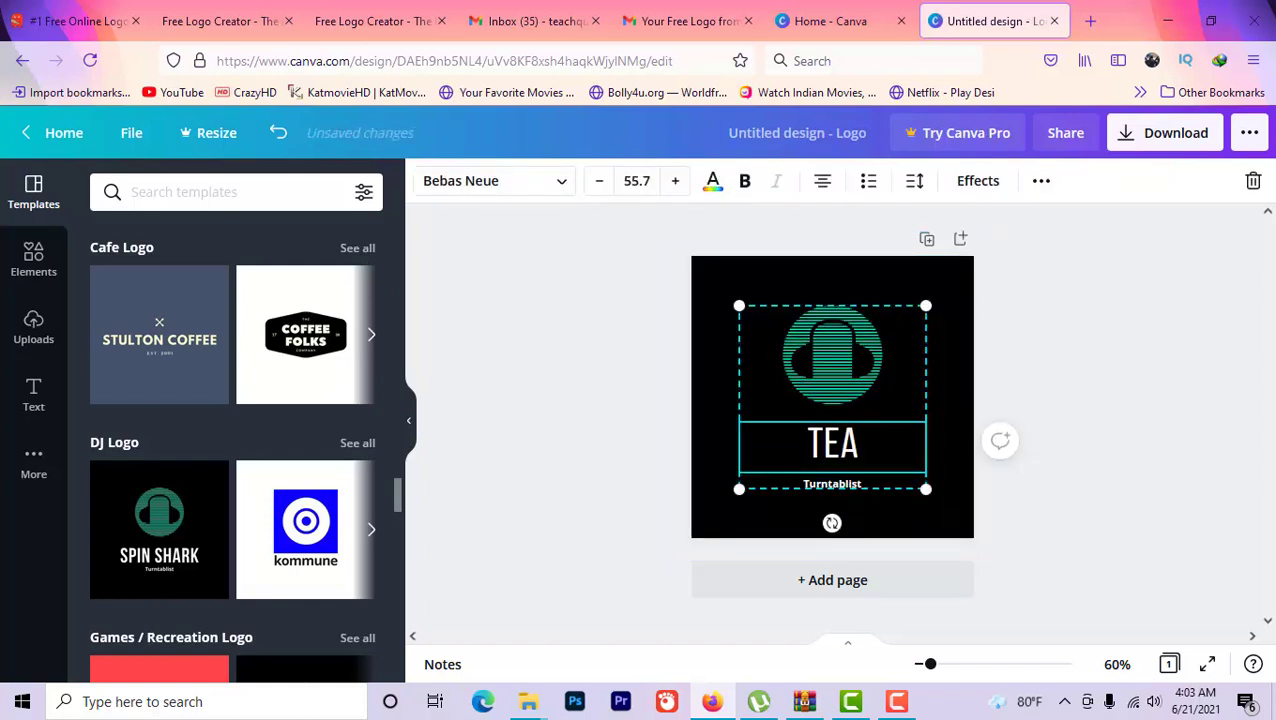
pyautogui.write('CH QUI')
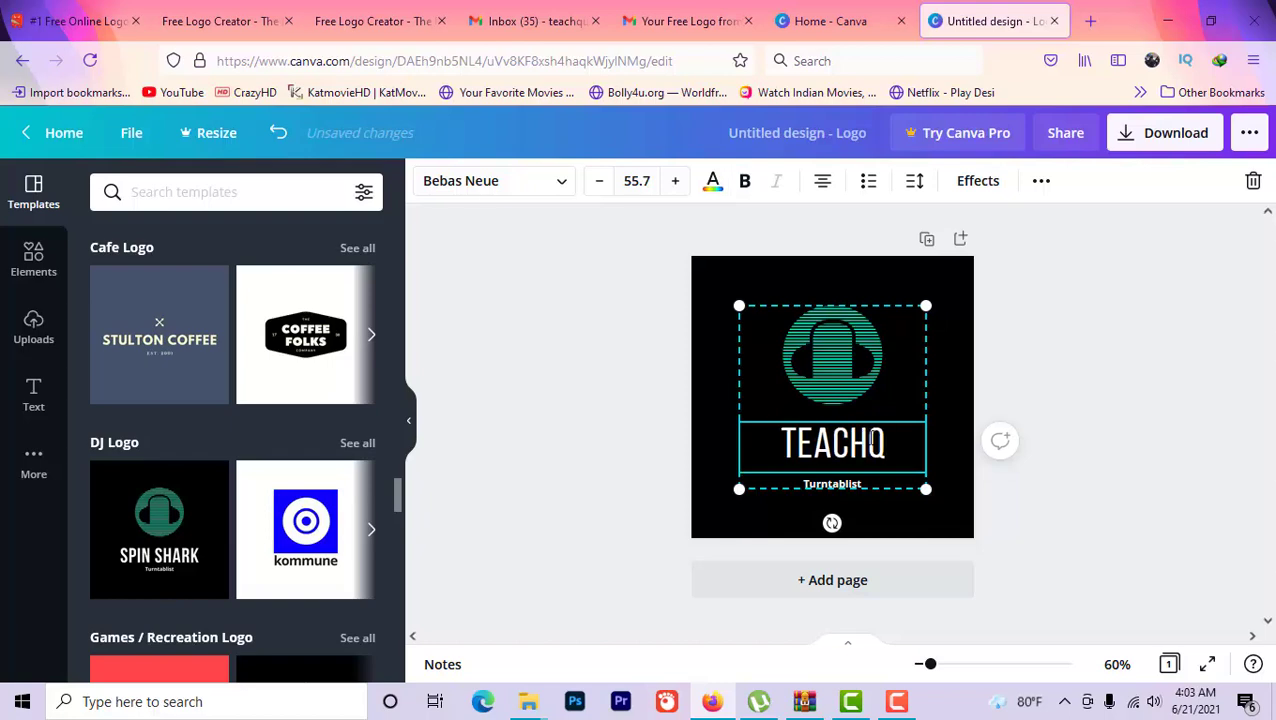
pyautogui.write('CK')
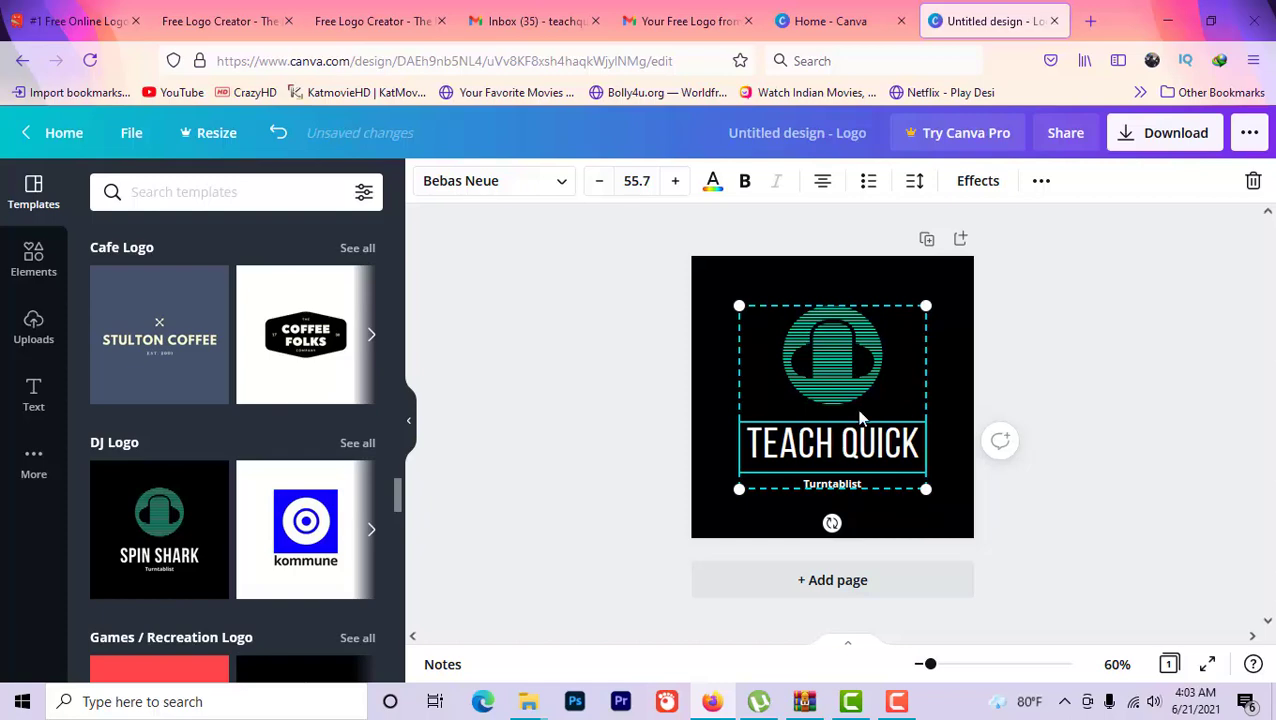
# Replace the "Turntablist" tagline under the heading with "easy to learn"
pyautogui.doubleClick(846, 484)
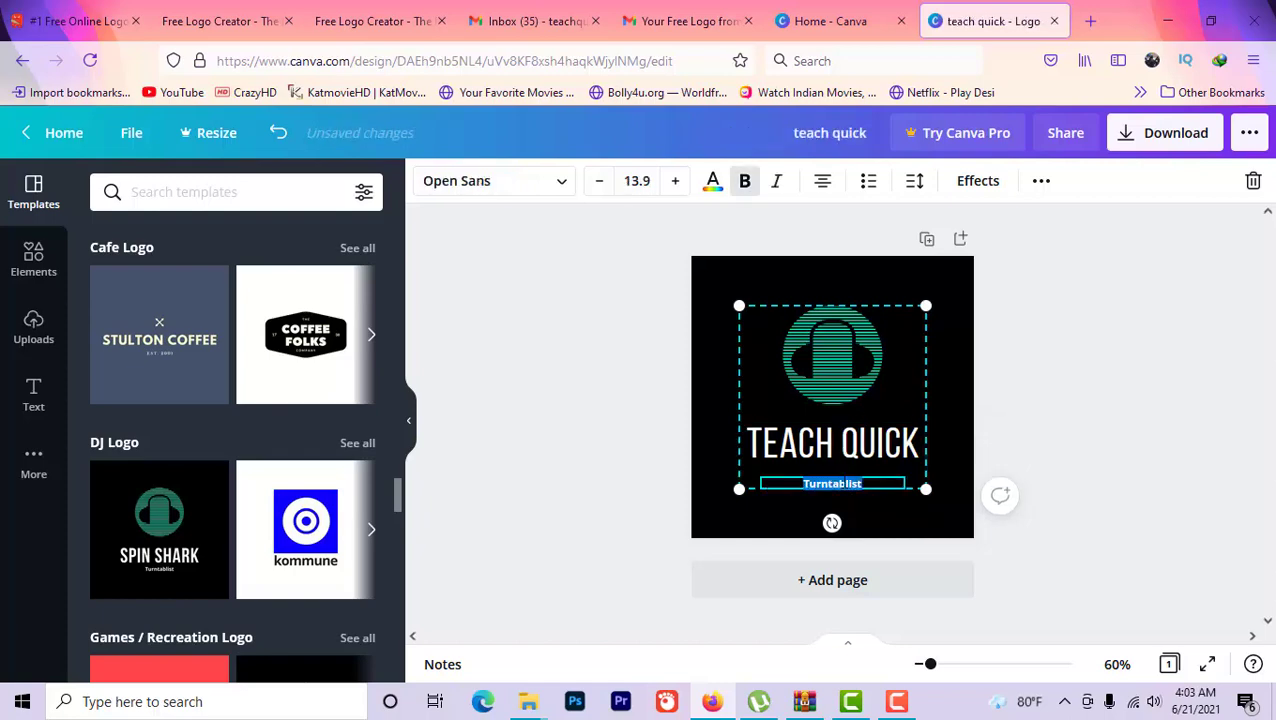
pyautogui.write('w')
pyautogui.press('BackSpace')
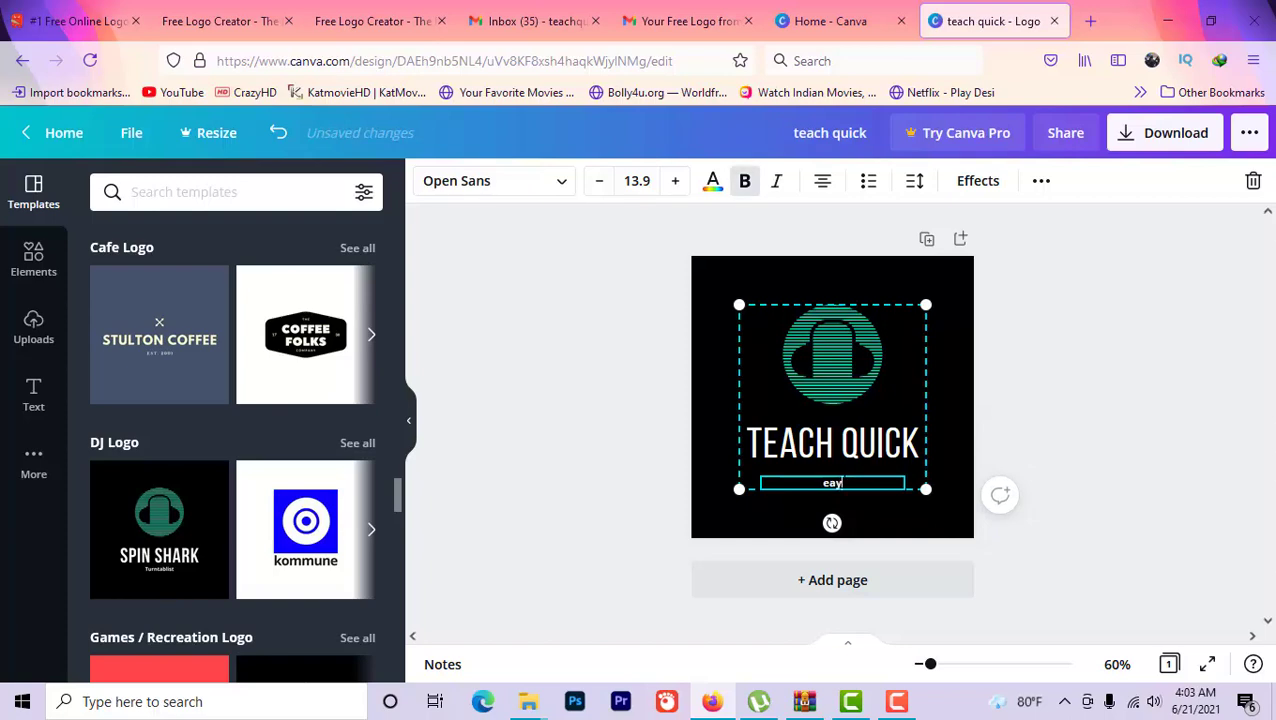
pyautogui.write('eay to lear')
pyautogui.write('s')
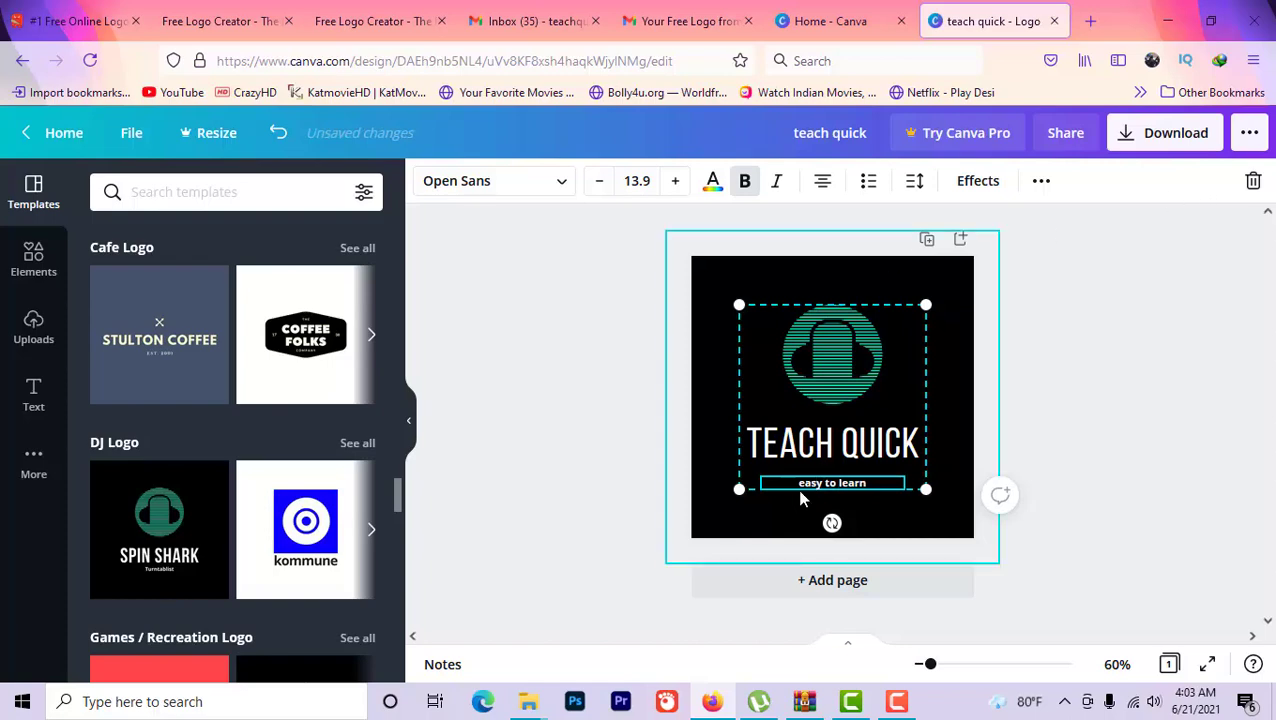
# Recolor the "easy to learn" tagline, trying a custom red and settling on the turquoise from the document colors
pyautogui.click(716, 188)
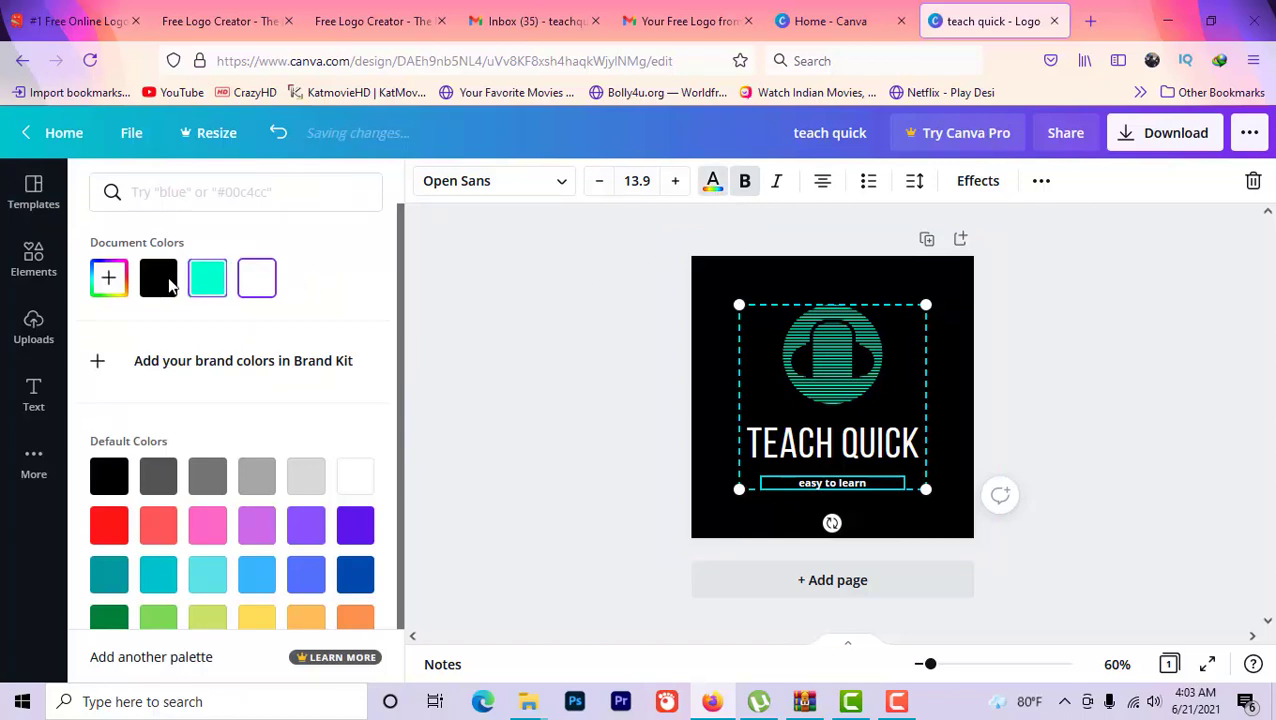
pyautogui.click(109, 280)
pyautogui.click(325, 360)
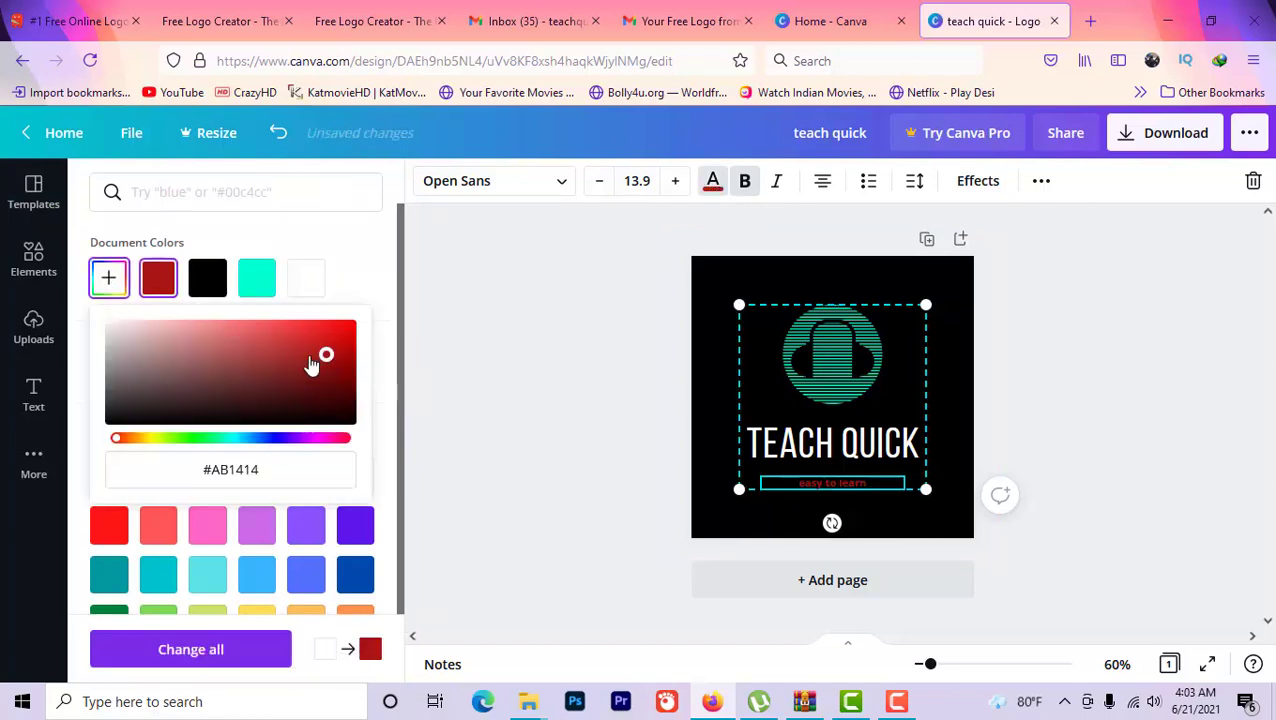
pyautogui.click(258, 356)
pyautogui.click(257, 290)
pyautogui.press('Escape')
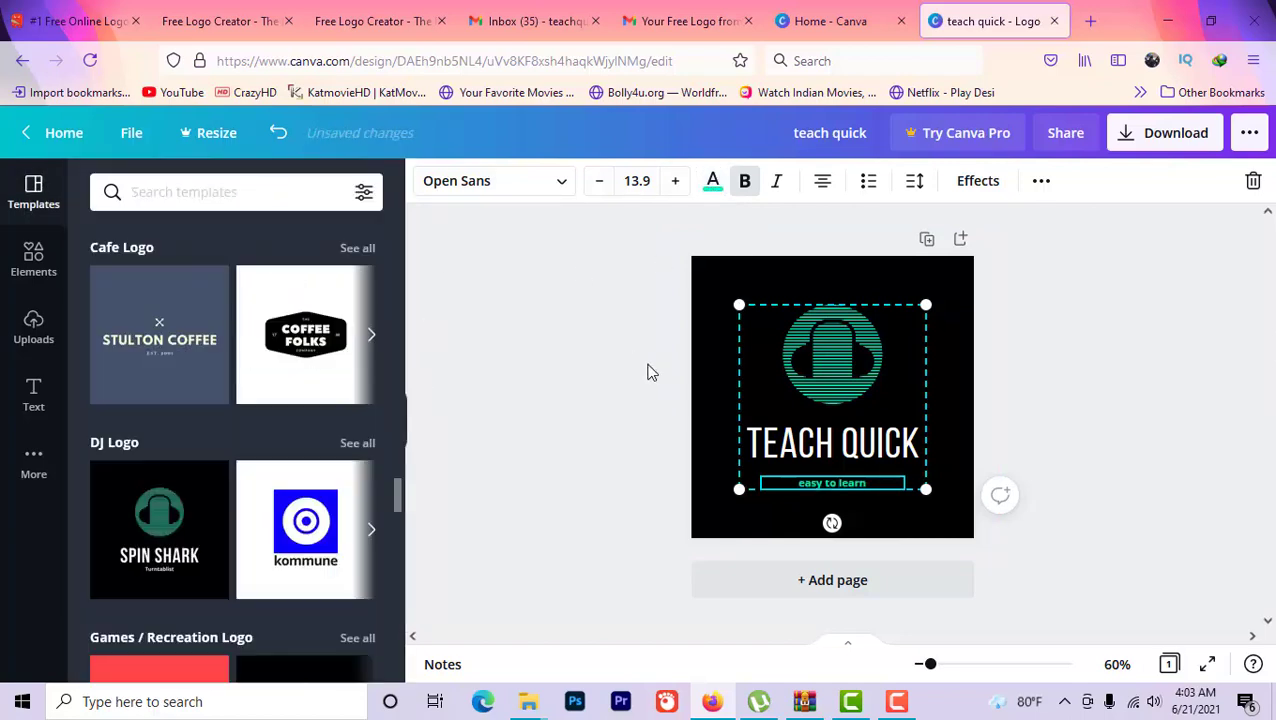
# Try placing the uploaded pink image with the white bird over the emblem and delete it again
pyautogui.click(36, 328)
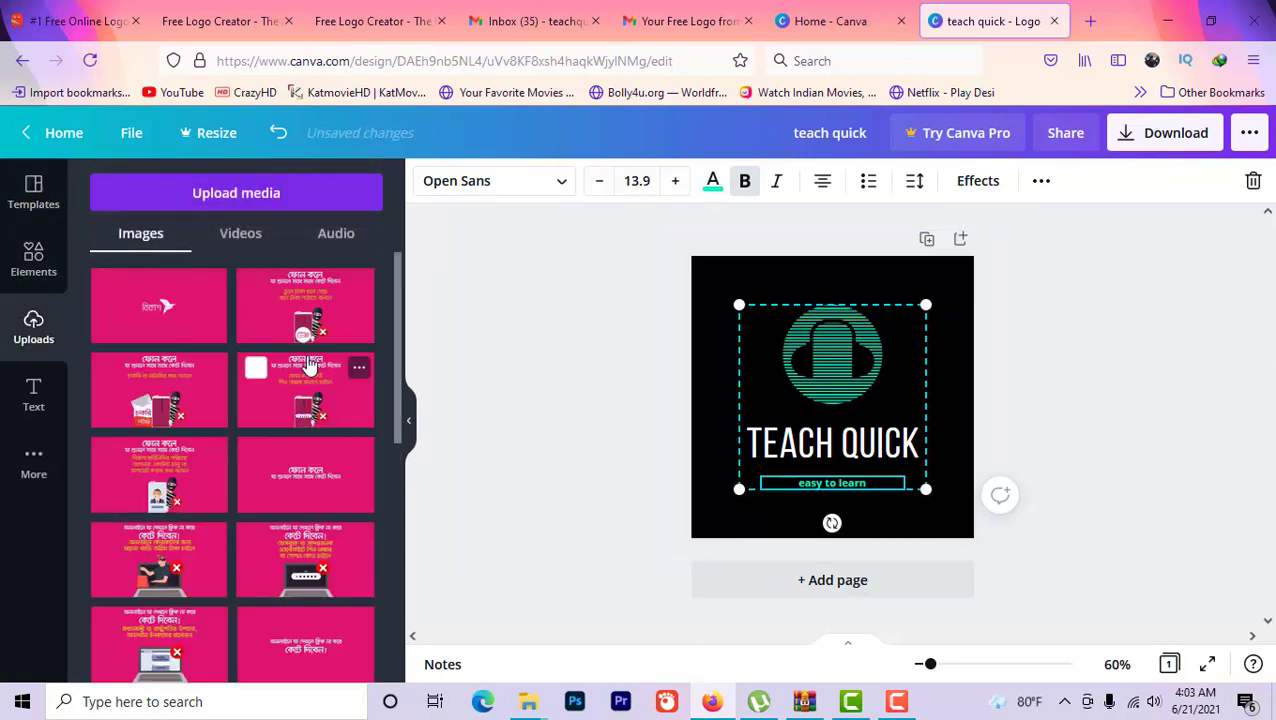
pyautogui.click(175, 303)
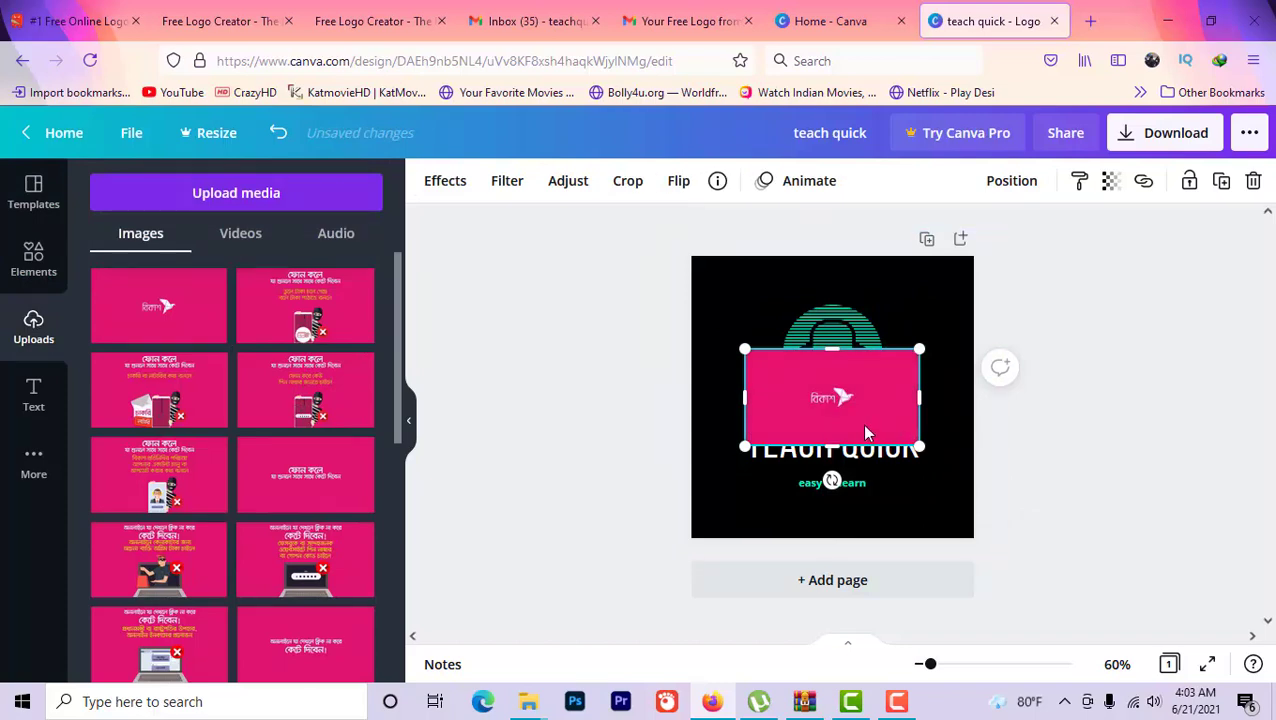
pyautogui.moveTo(867, 433); pyautogui.dragTo(868, 380)
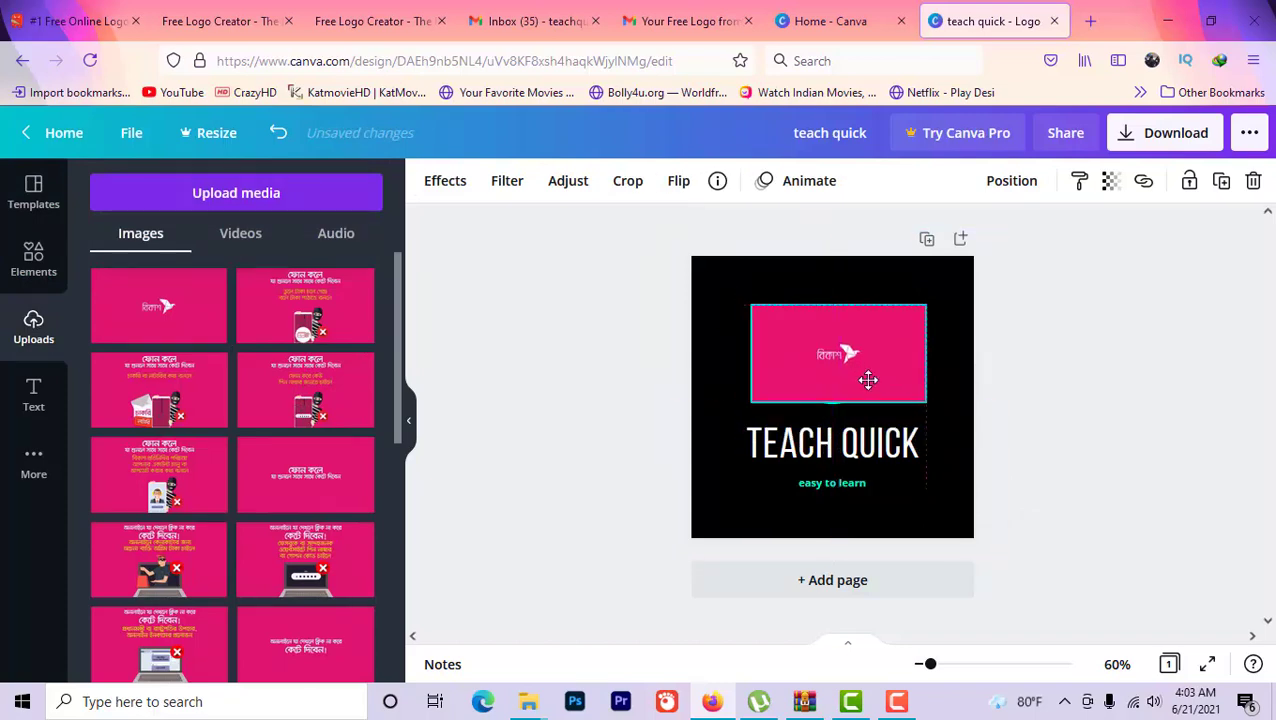
pyautogui.press('Delete')
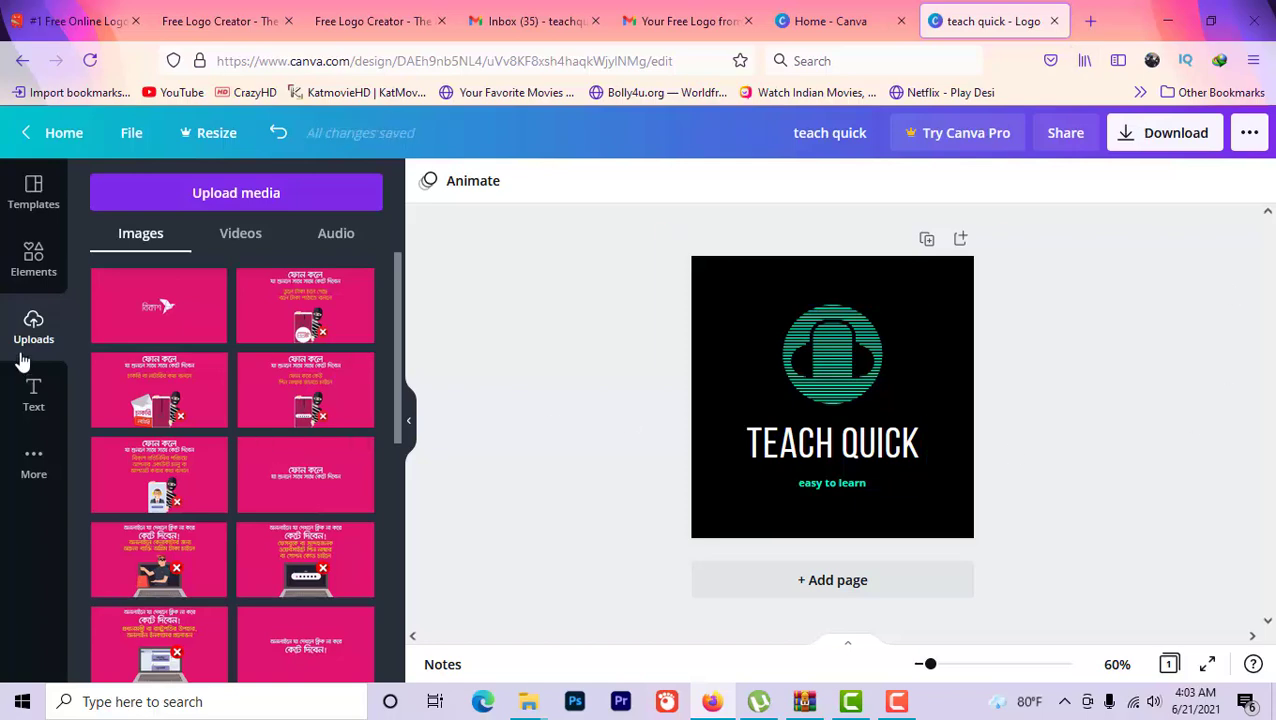
# Add the purple "PLAY" font combination to the page and delete the original "TEACH QUICK" heading from the logo group
pyautogui.click(34, 395)
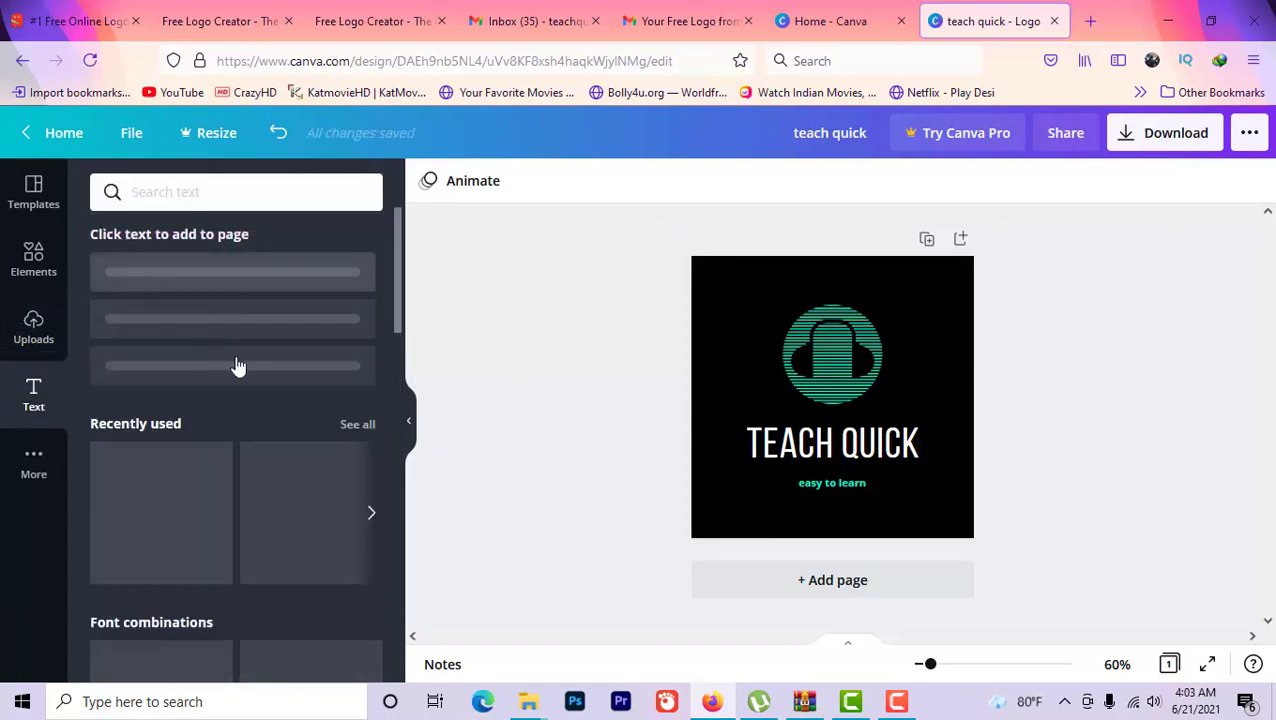
pyautogui.scroll(-6, 318, 590)
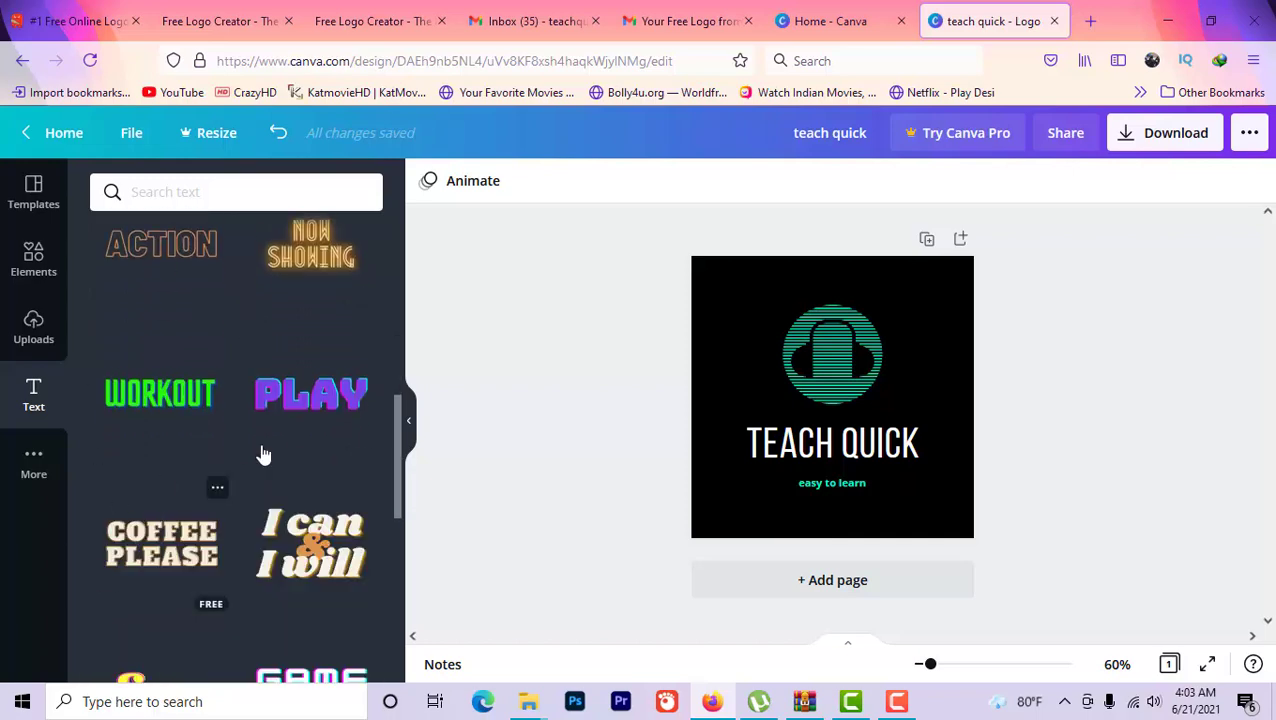
pyautogui.click(318, 403)
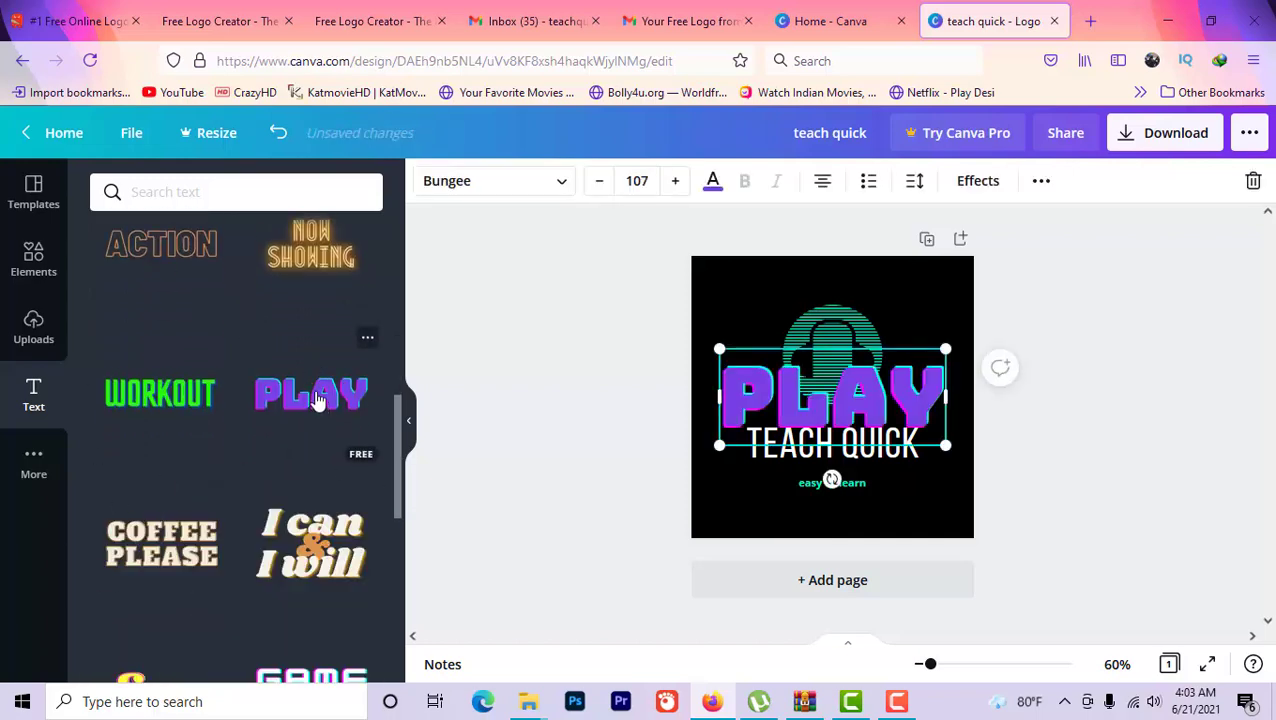
pyautogui.moveTo(806, 453); pyautogui.dragTo(806, 393)
pyautogui.click(1253, 181)
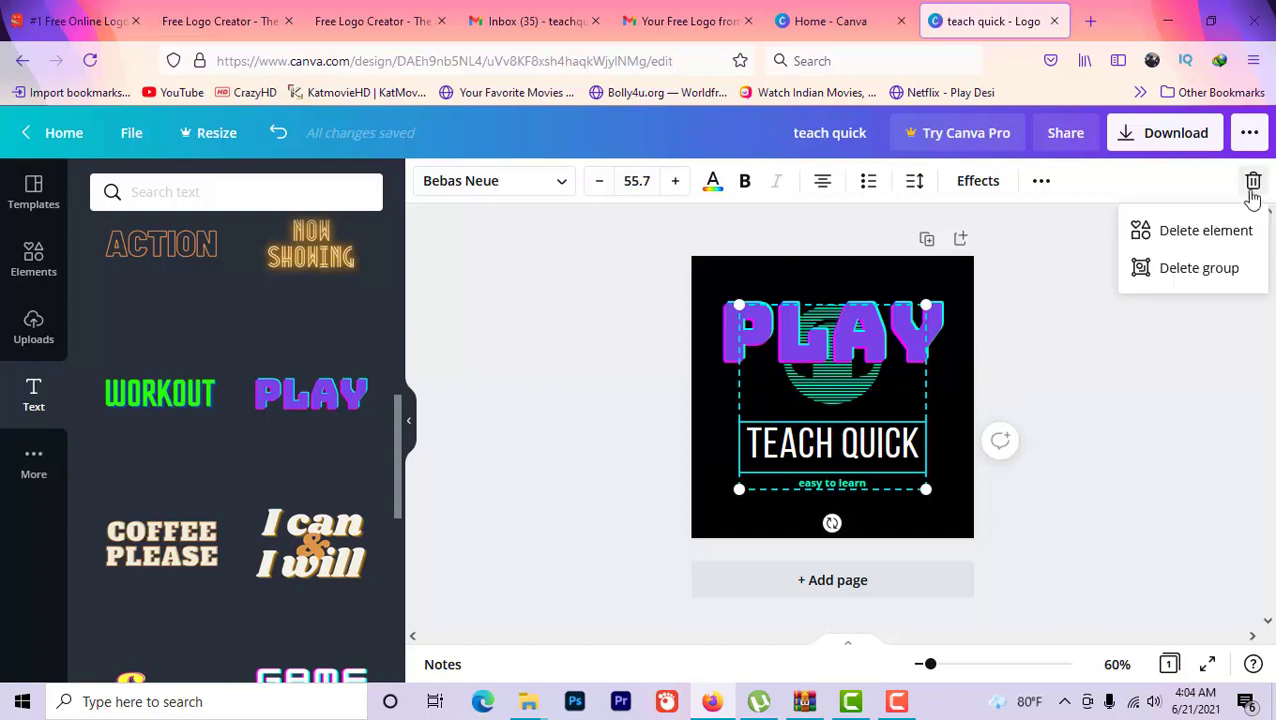
pyautogui.click(1200, 230)
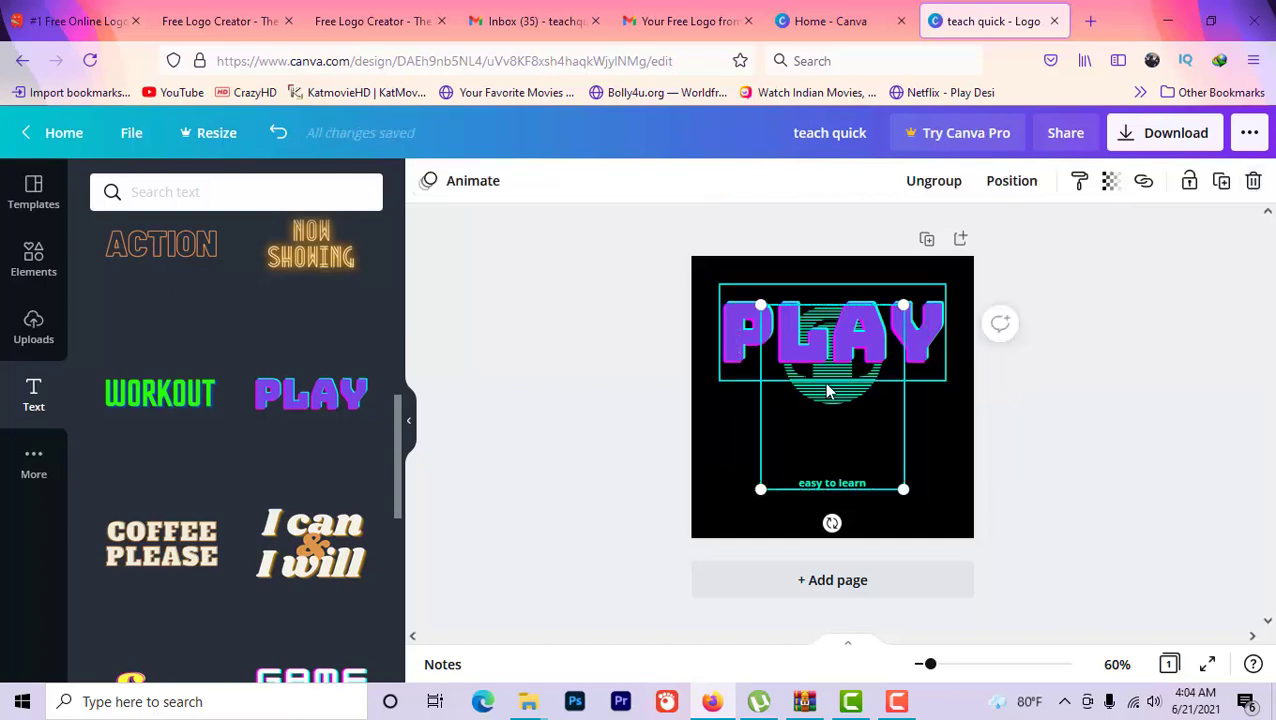
# Move the purple "PLAY" text below the emblem and replace its wording with "TEACH QUICK"
pyautogui.moveTo(840, 345); pyautogui.dragTo(840, 432)
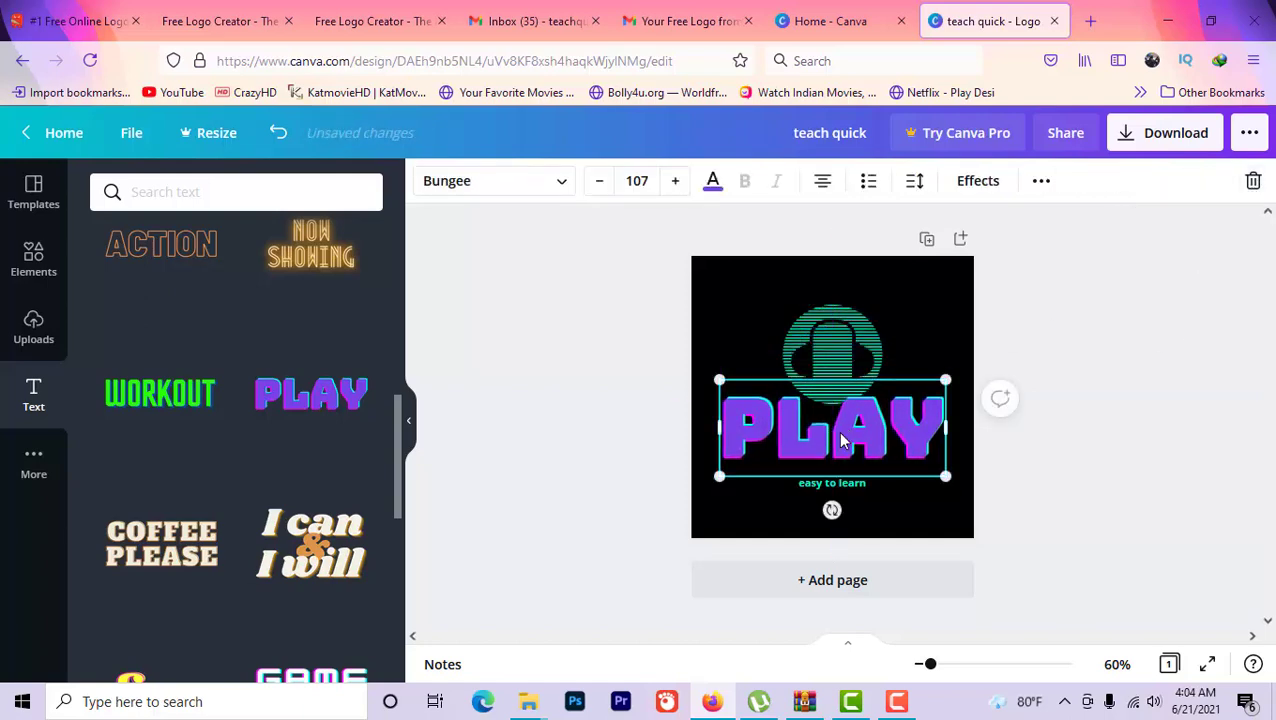
pyautogui.doubleClick(840, 432)
pyautogui.hotkey('ctrl', 'z')
pyautogui.hotkey('ctrl', 'z')
pyautogui.hotkey('ctrl', 'z')
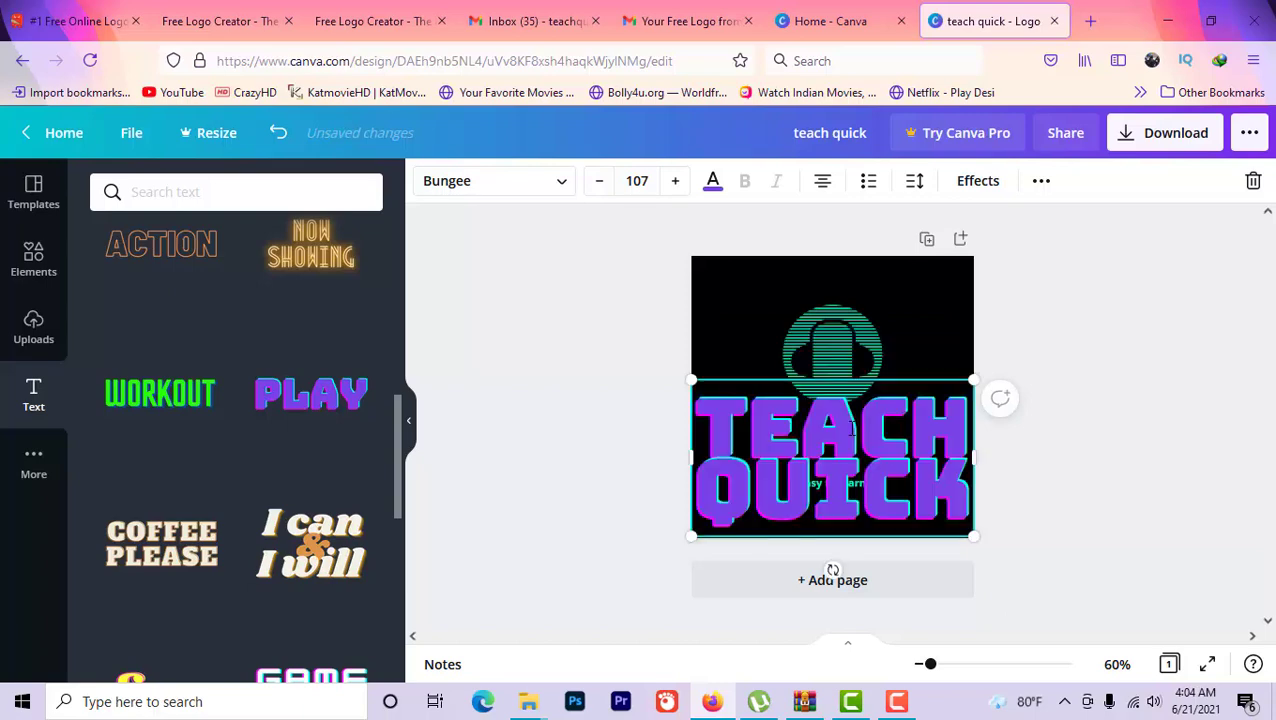
# Shrink the purple "TEACH QUICK" text to about size 45.6 and center it between the emblem and the tagline
pyautogui.moveTo(686, 381); pyautogui.dragTo(852, 470)
pyautogui.click(1050, 344)
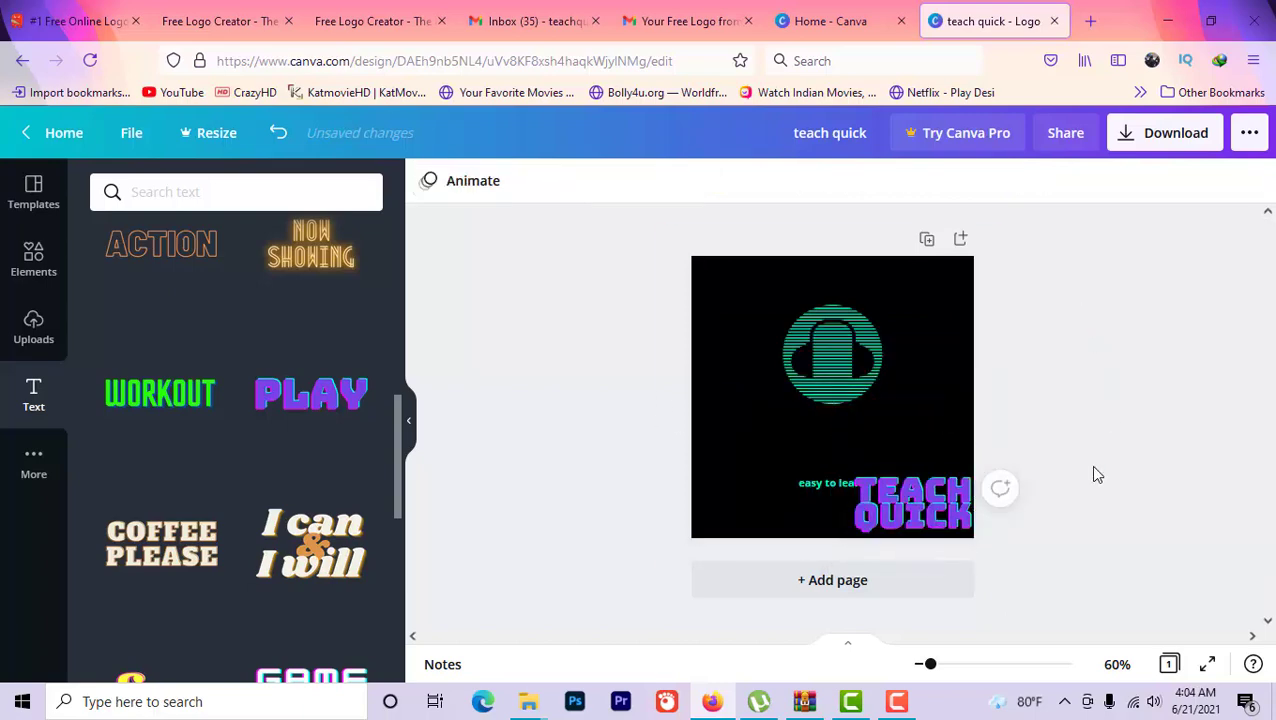
pyautogui.moveTo(929, 518); pyautogui.dragTo(849, 455)
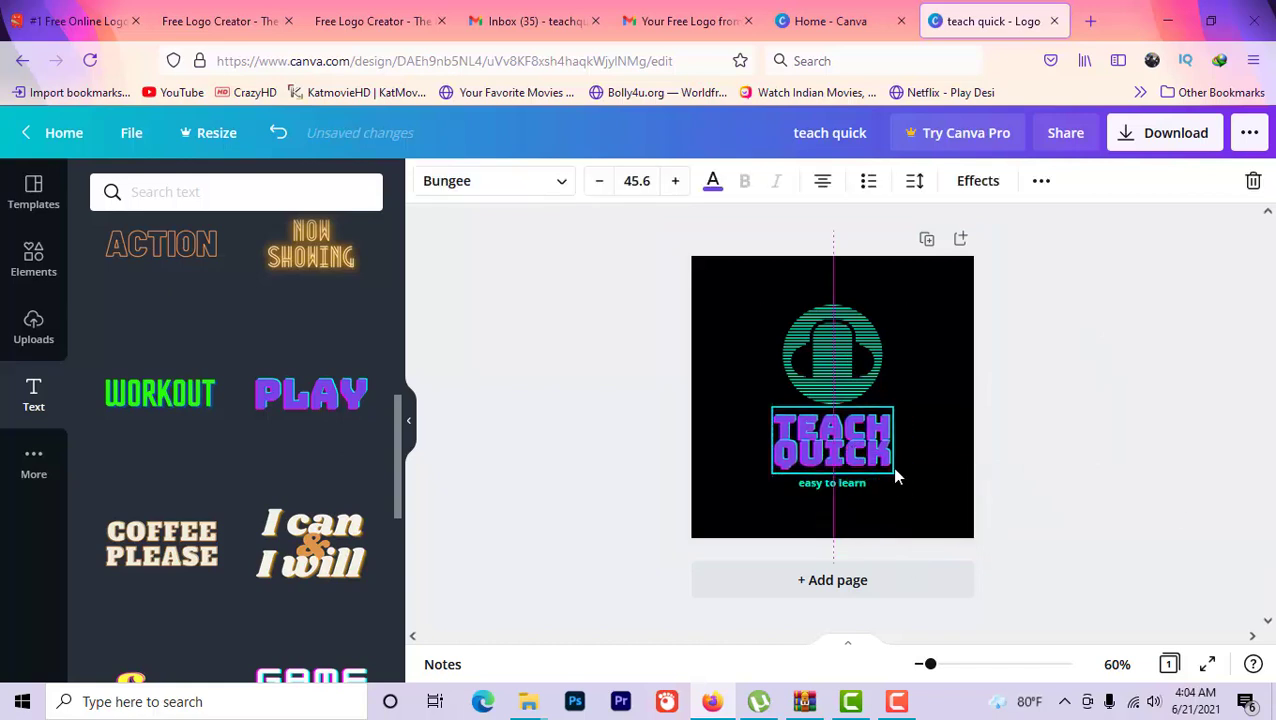
pyautogui.click(1180, 542)
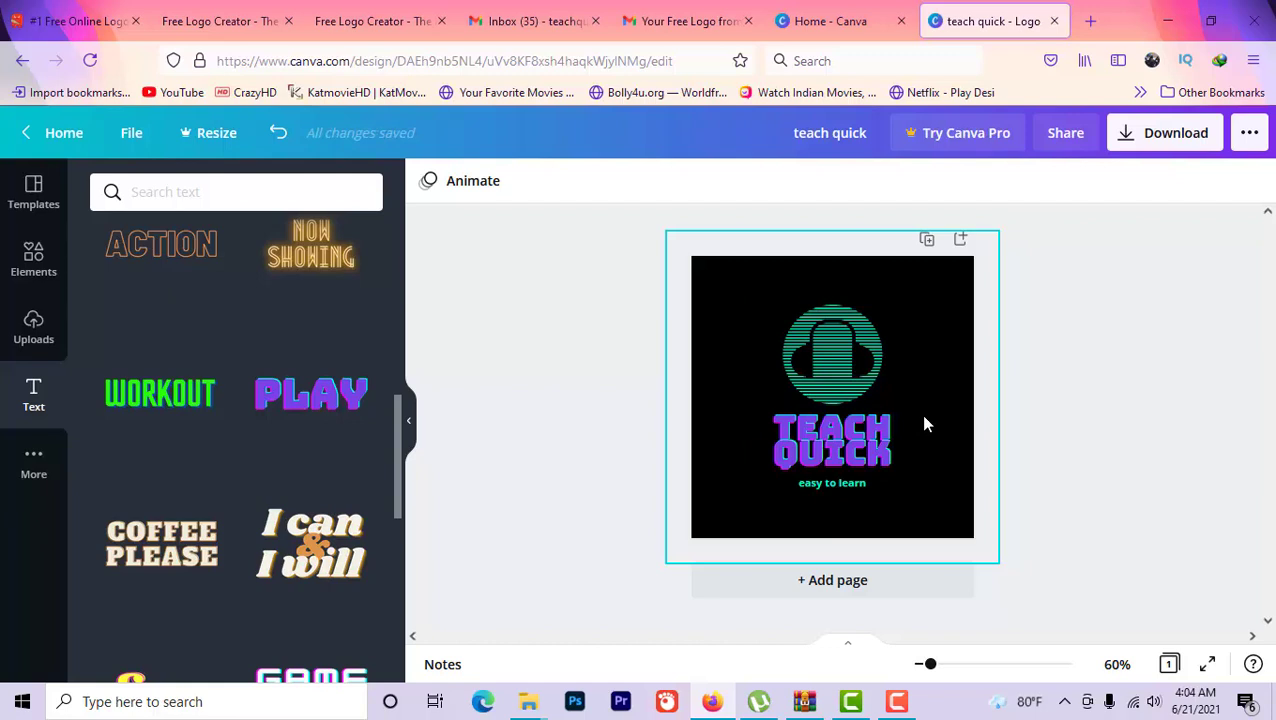
# Download the logo as a PNG, save it as teach quick.png, and open the downloaded file
pyautogui.click(1176, 133)
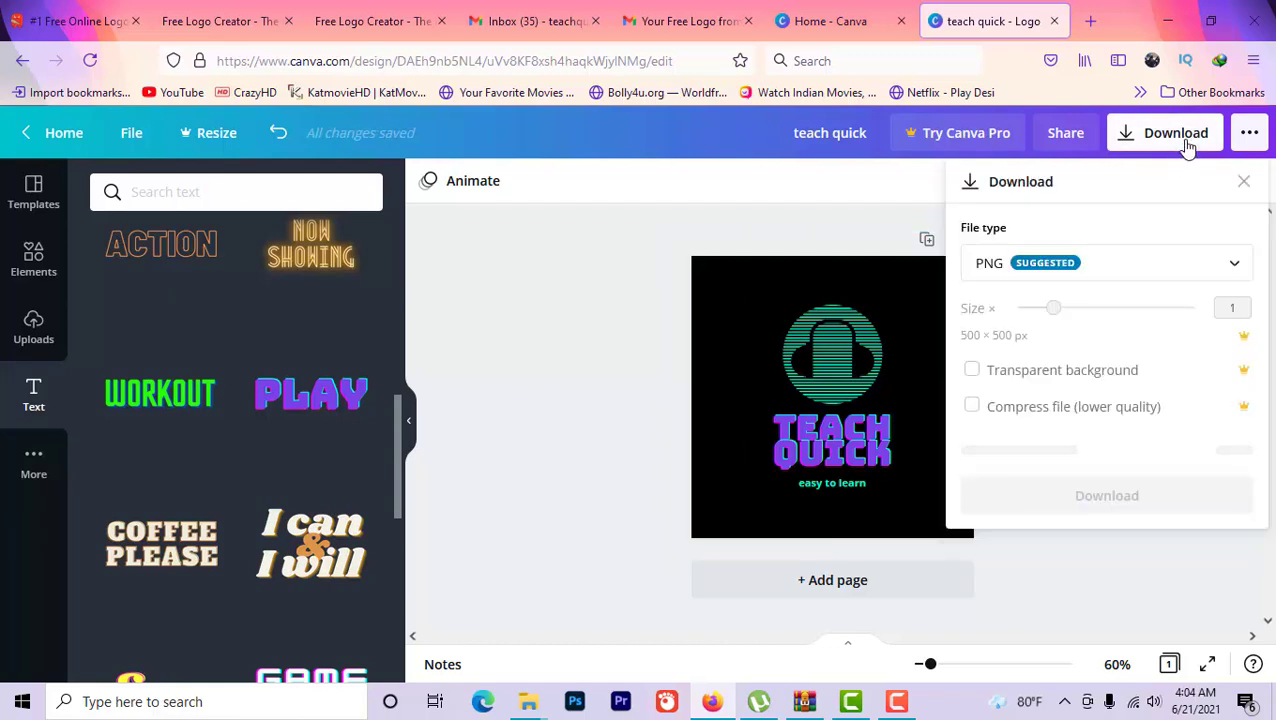
pyautogui.click(1184, 468)
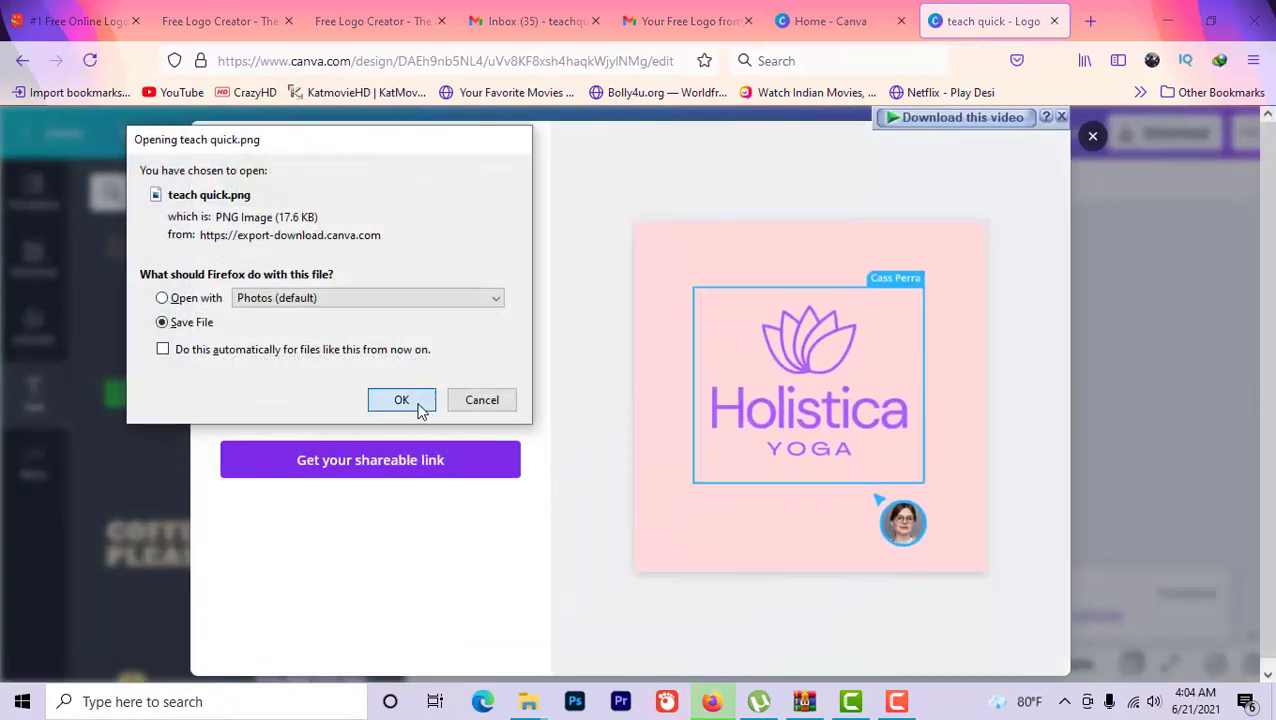
pyautogui.click(418, 404)
pyautogui.click(1050, 61)
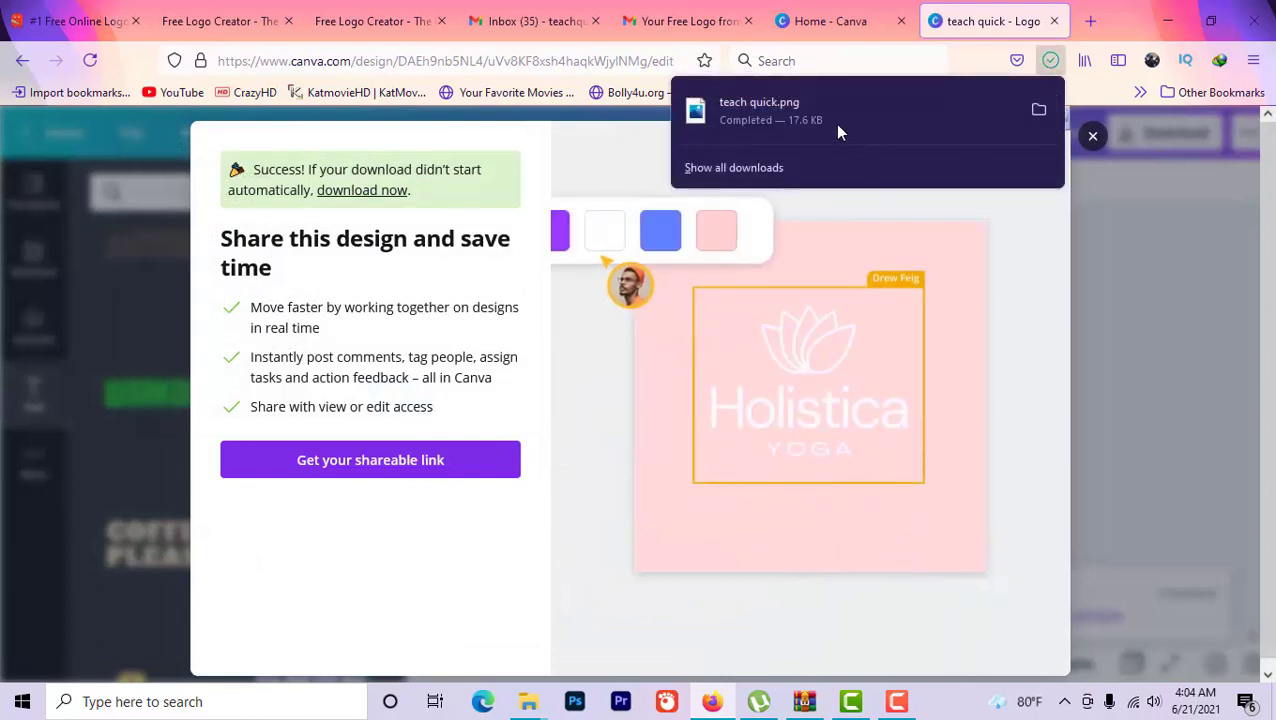
pyautogui.click(838, 118)
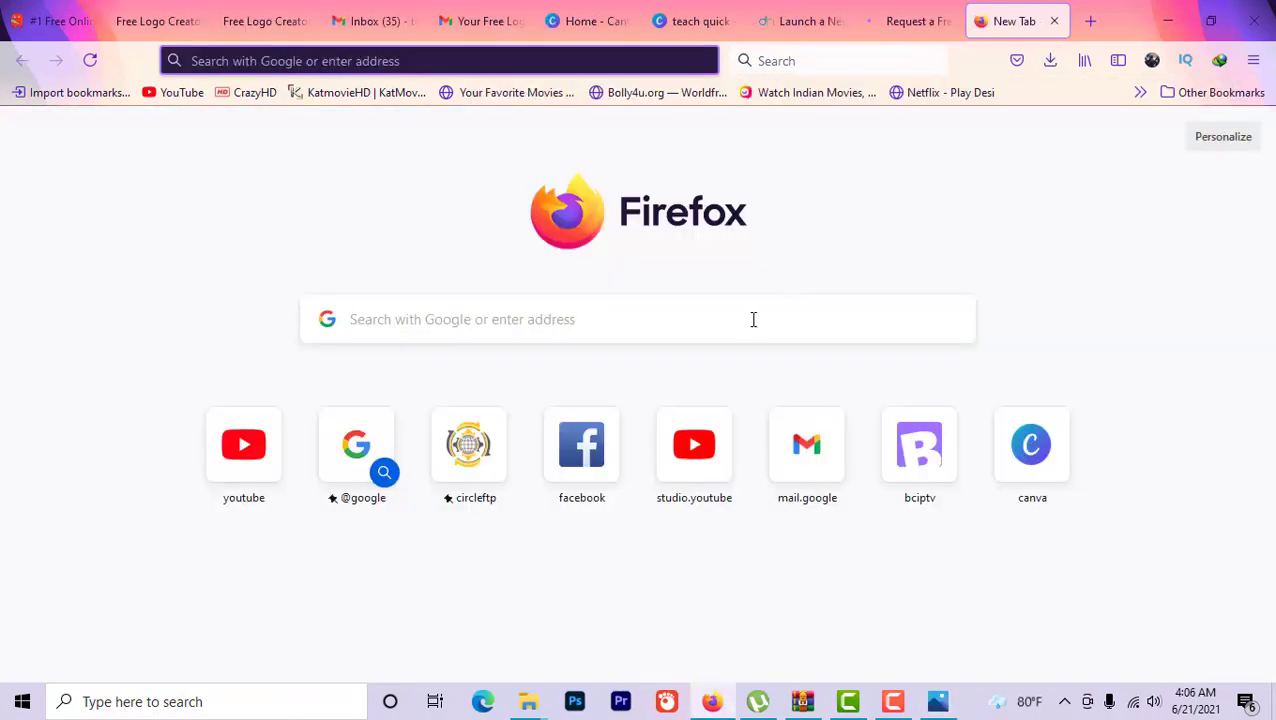
# Search Google for "designhill" in the new browser tab and open the Designhill website
pyautogui.click(748, 320)
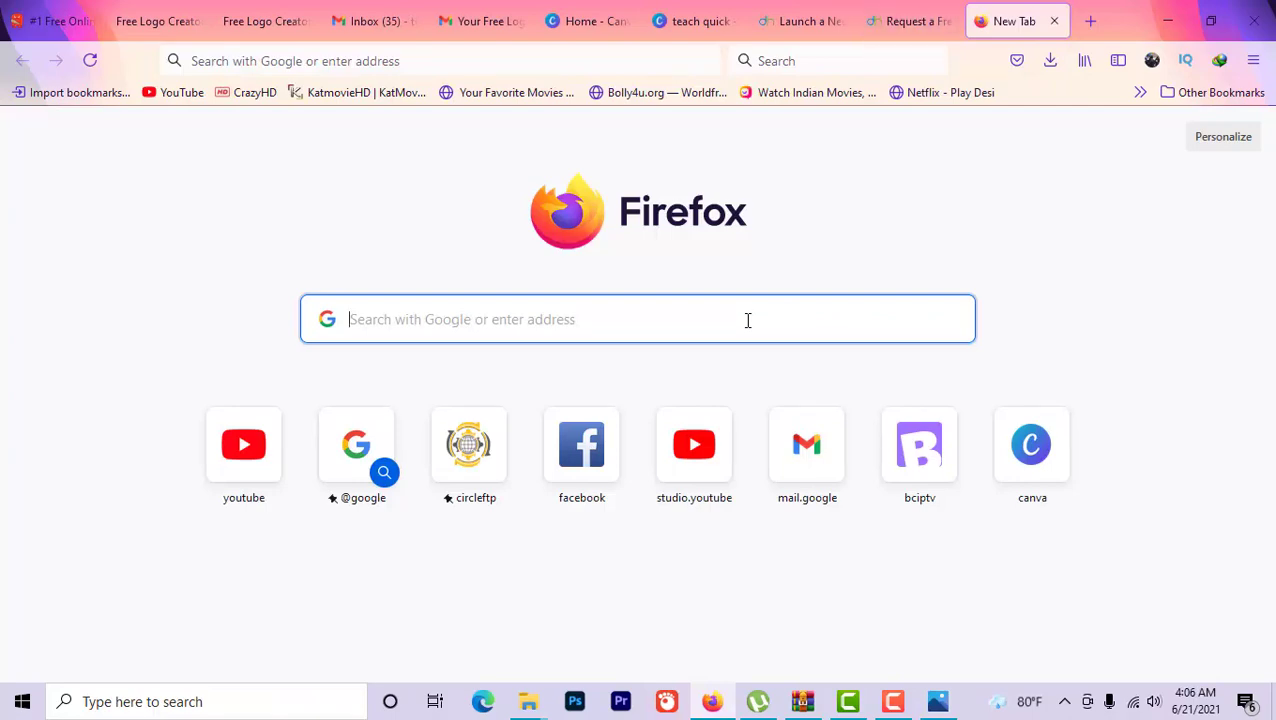
pyautogui.write('des')
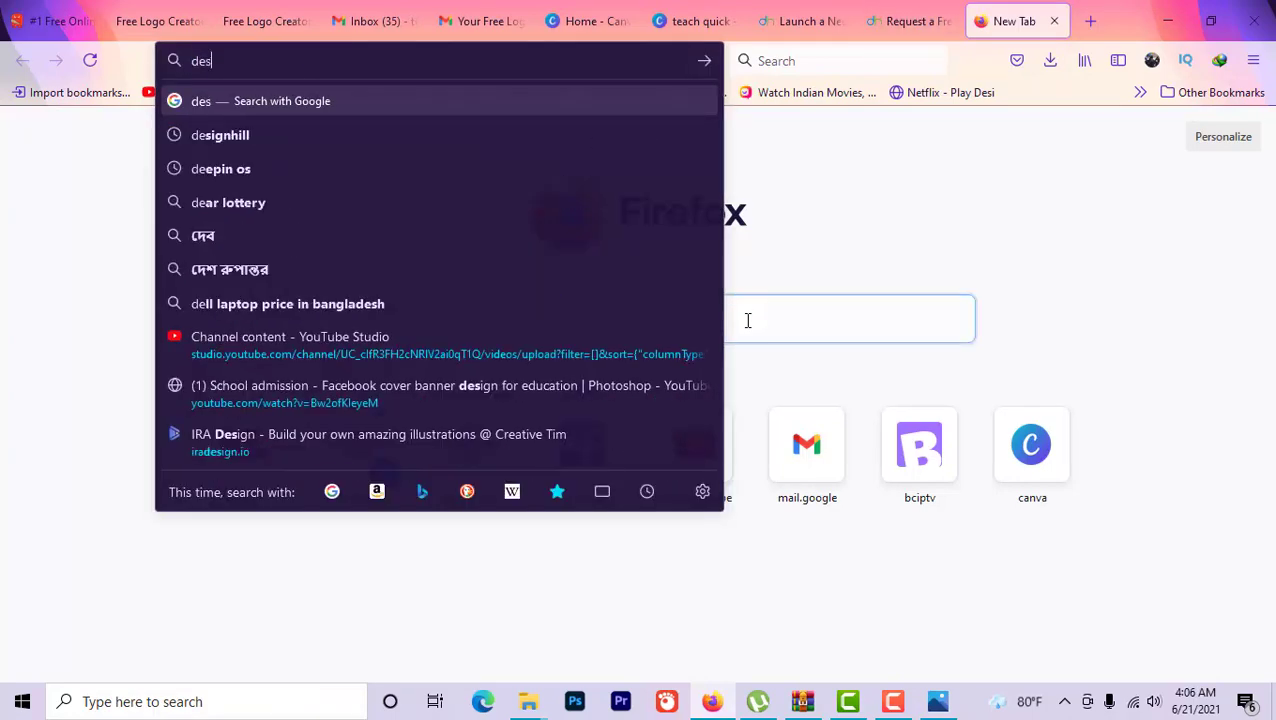
pyautogui.write('ignhill')
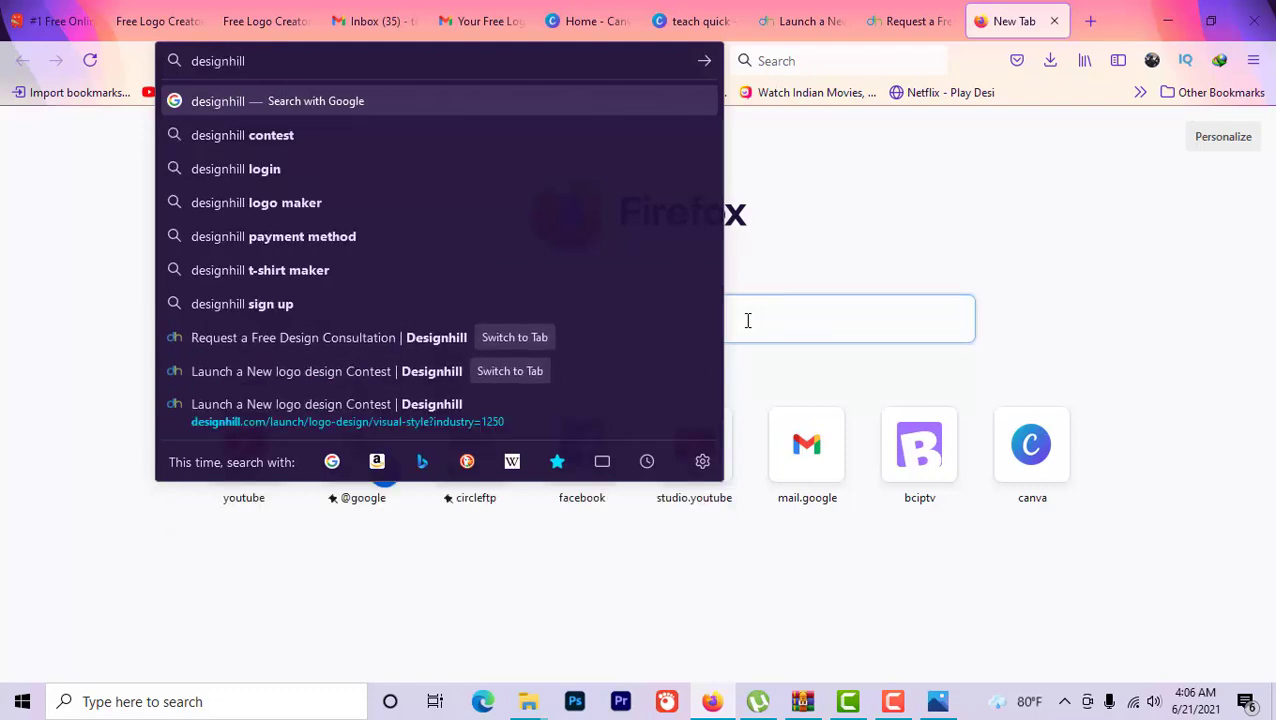
pyautogui.press('Return')
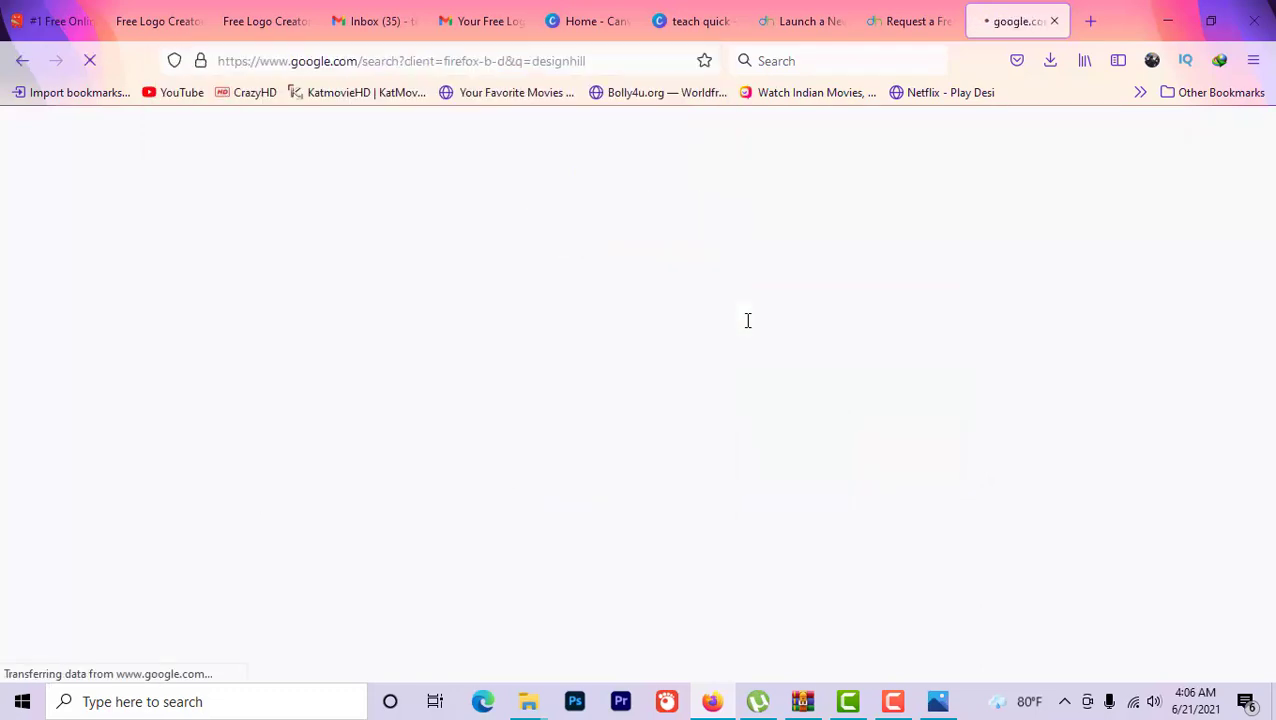
pyautogui.click(575, 316)
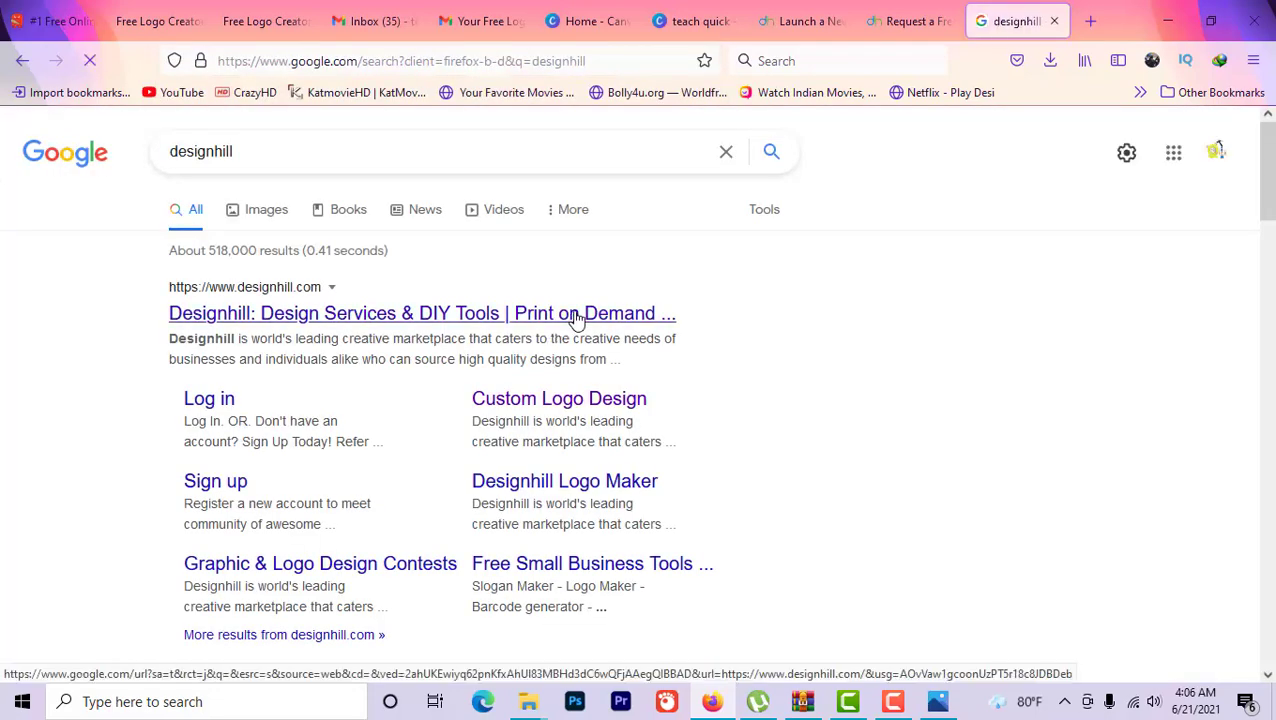
# Open Designhill's custom logo design page and get started with a new logo design below the sample logos
pyautogui.scroll(-4, 997, 402)
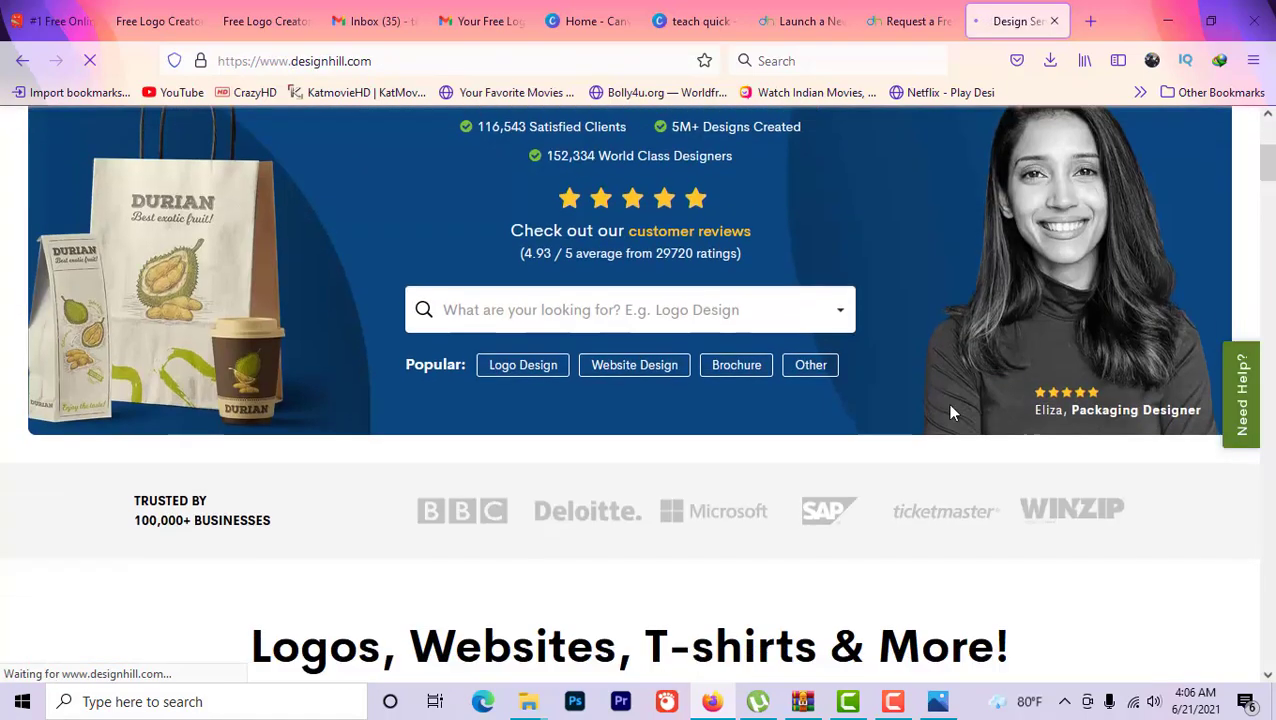
pyautogui.click(548, 313)
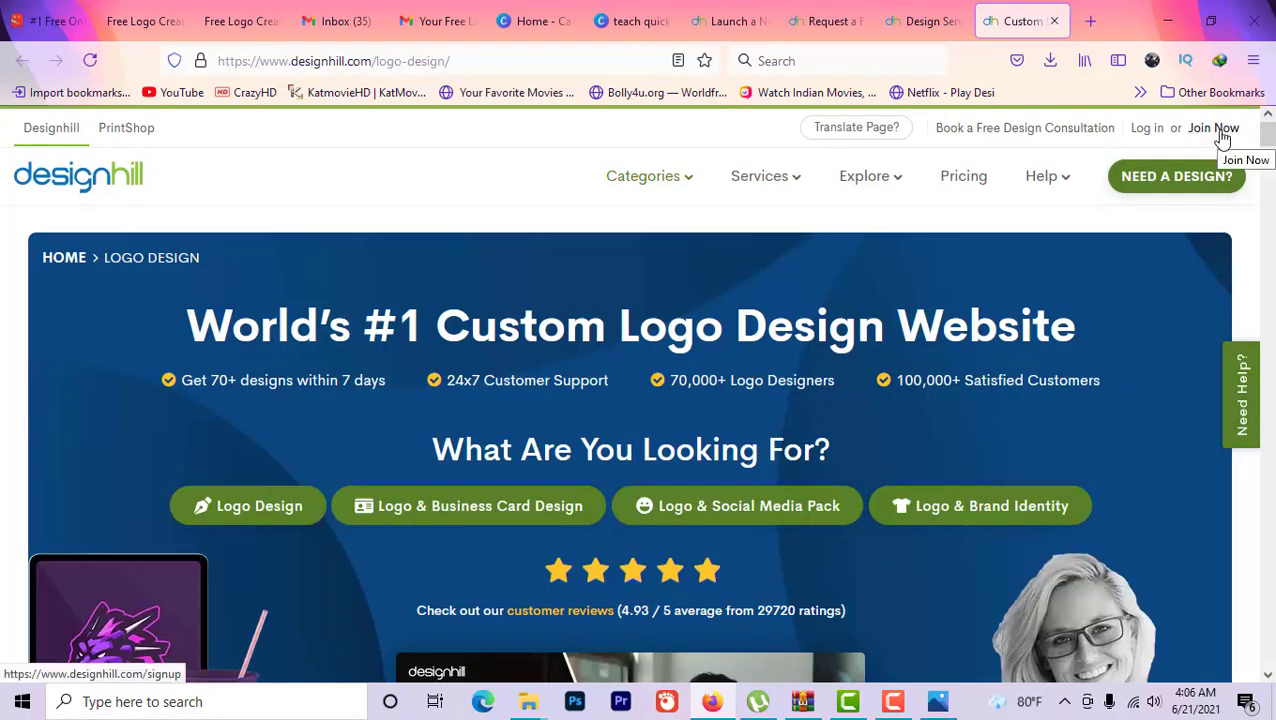
pyautogui.scroll(-10, 1165, 358)
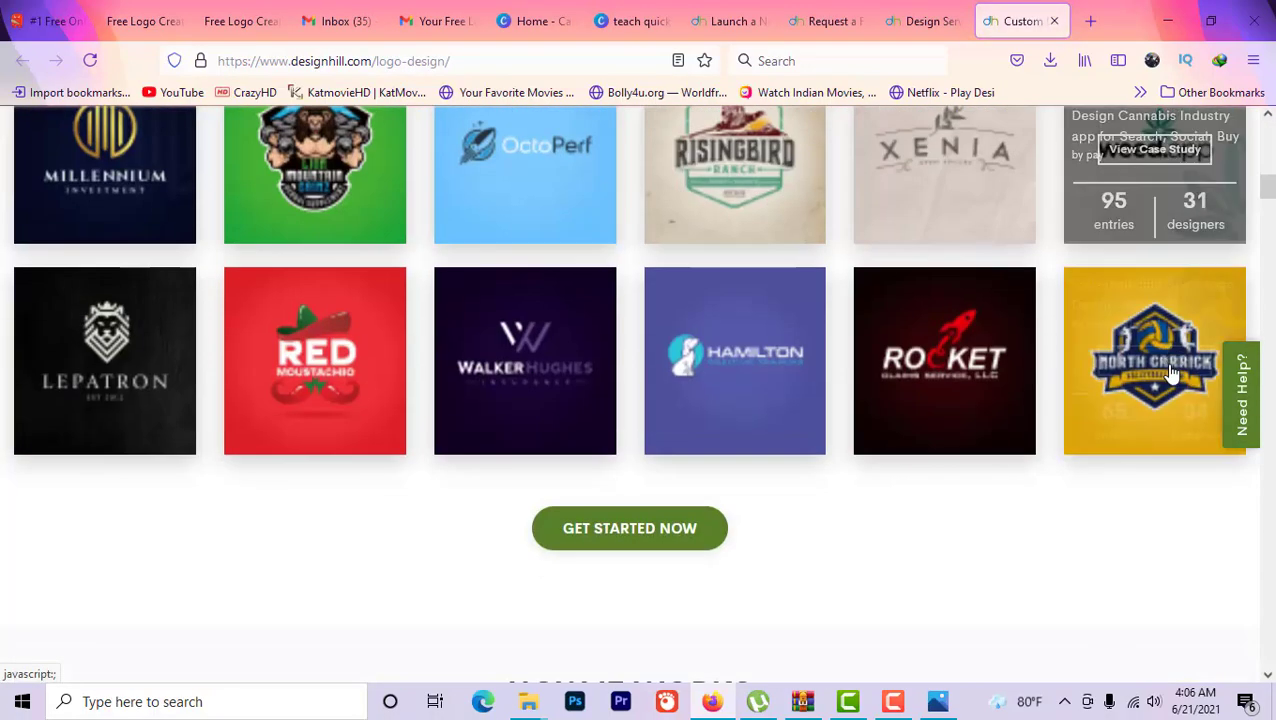
pyautogui.click(703, 550)
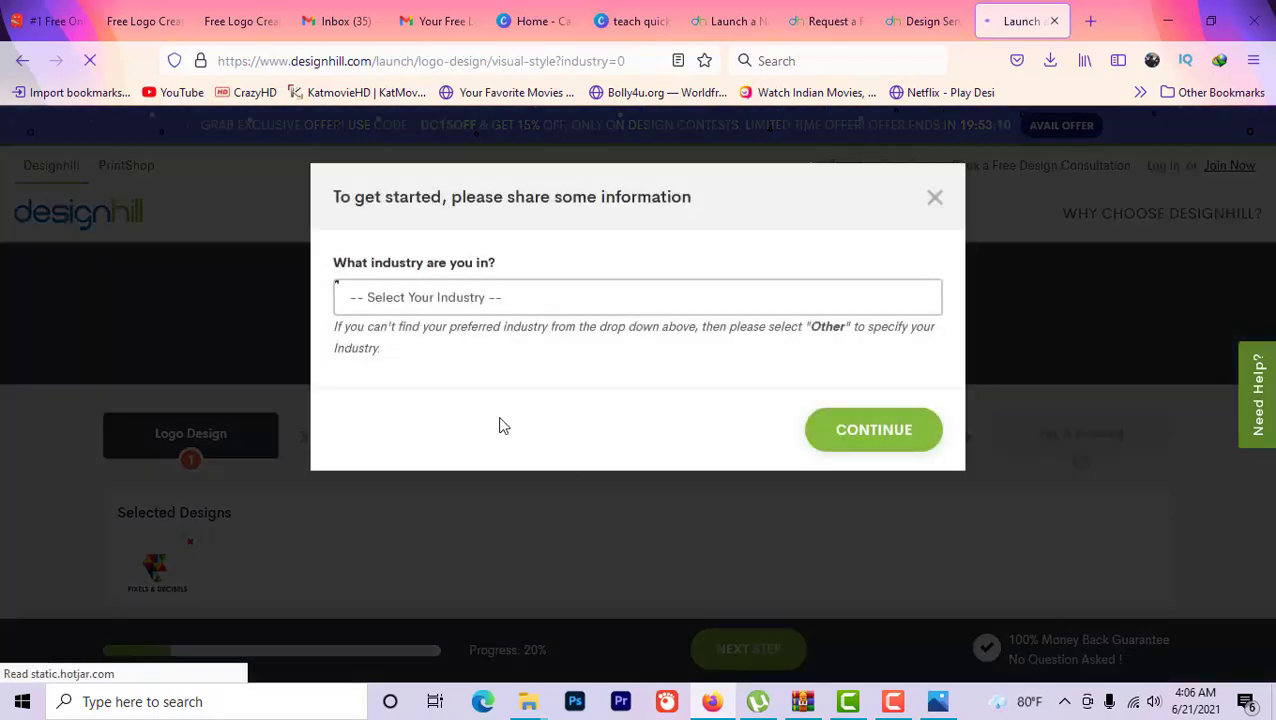
# Choose Technology as the industry for the logo design and continue to the style selection
pyautogui.click(497, 296)
pyautogui.press('t')
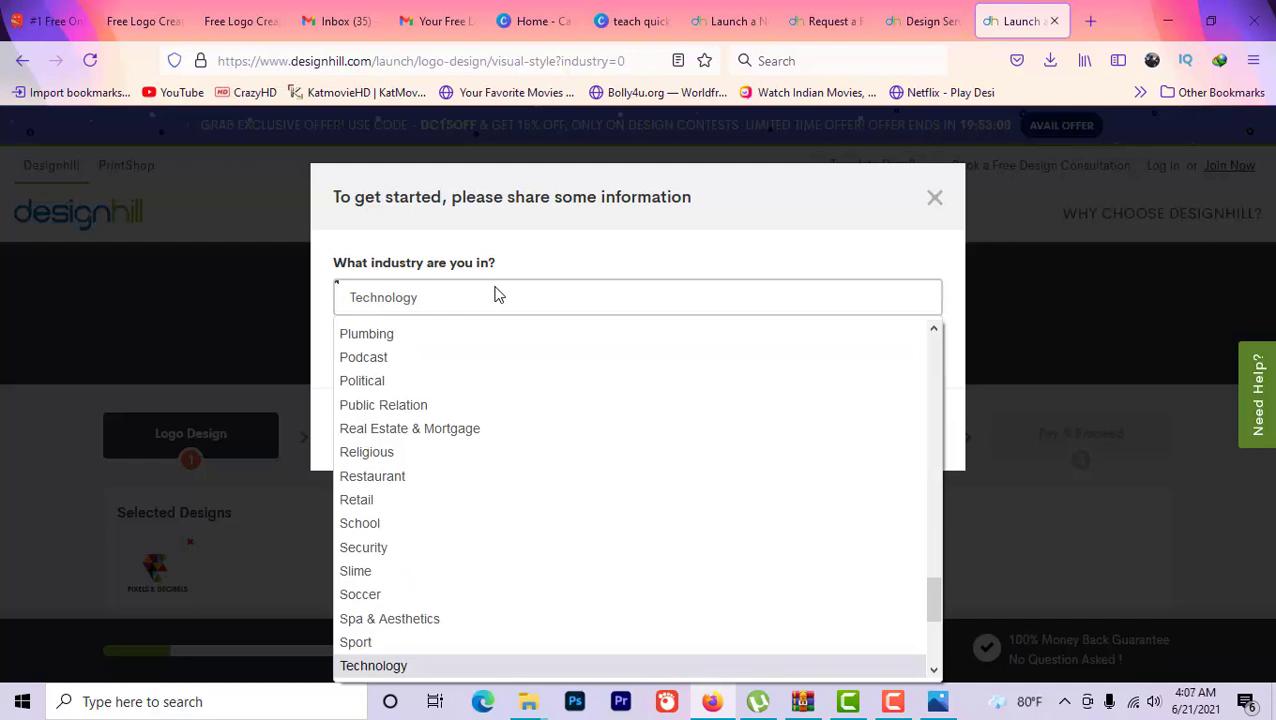
pyautogui.press('Return')
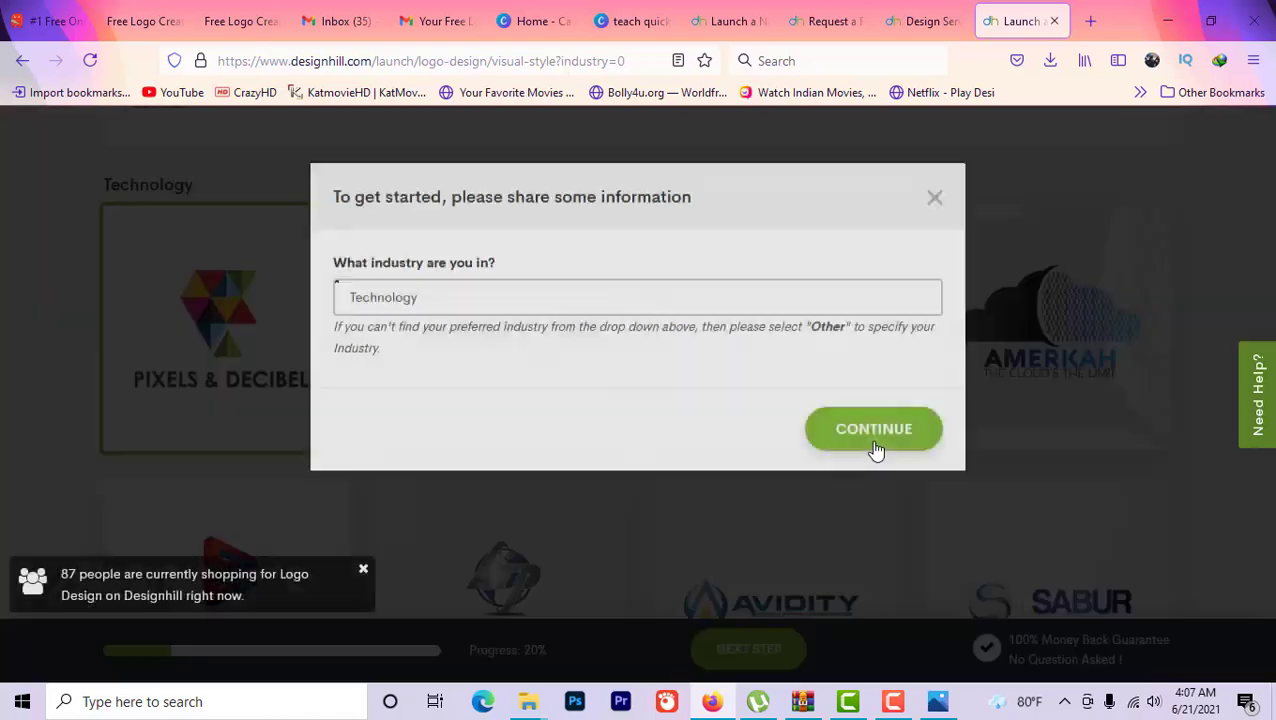
pyautogui.click(876, 449)
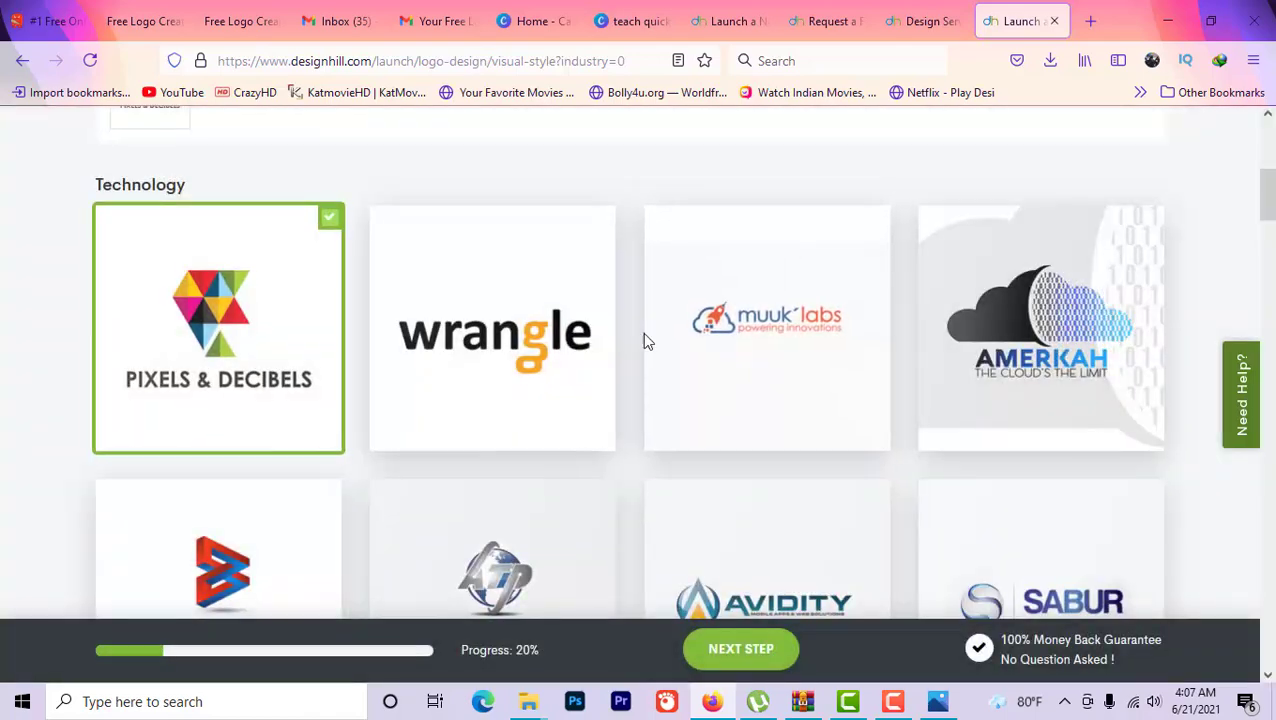
# Select the Fuzzy Logic Systems logo as a style example and pick the green "Growth, Harmony and Success" palette
pyautogui.scroll(-3, 669, 481)
pyautogui.scroll(-2, 669, 481)
pyautogui.click(547, 395)
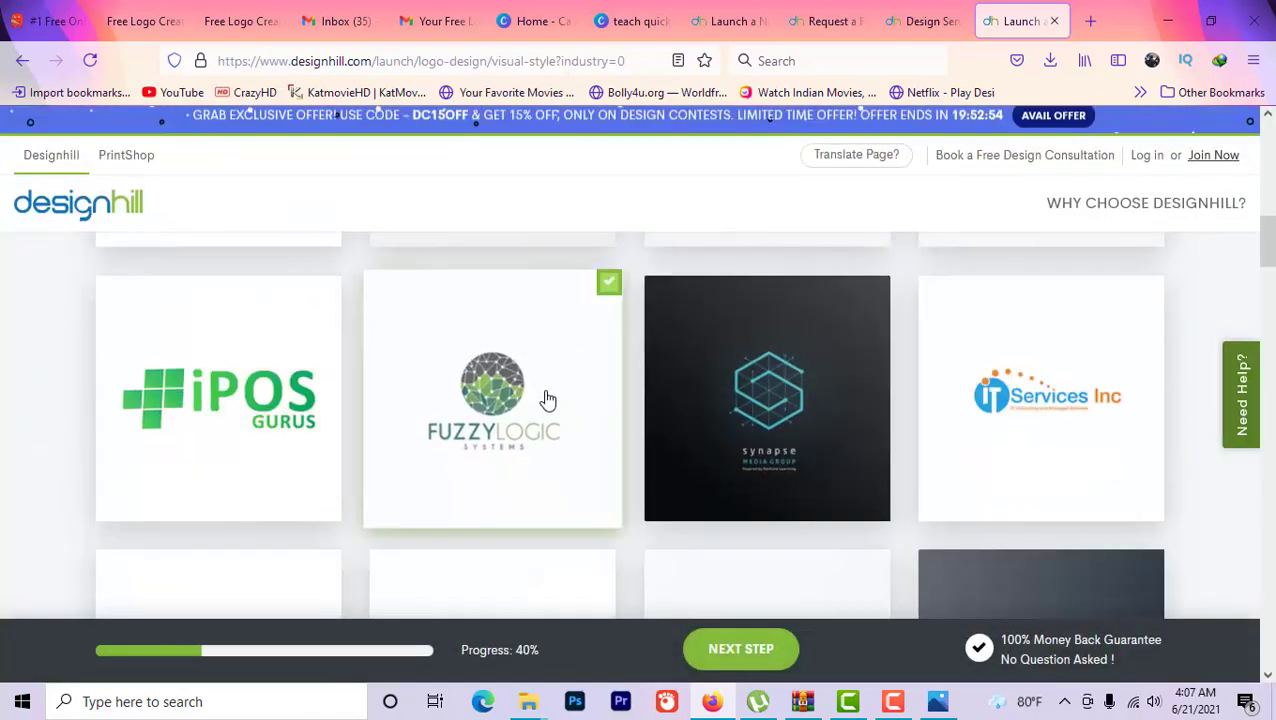
pyautogui.click(761, 634)
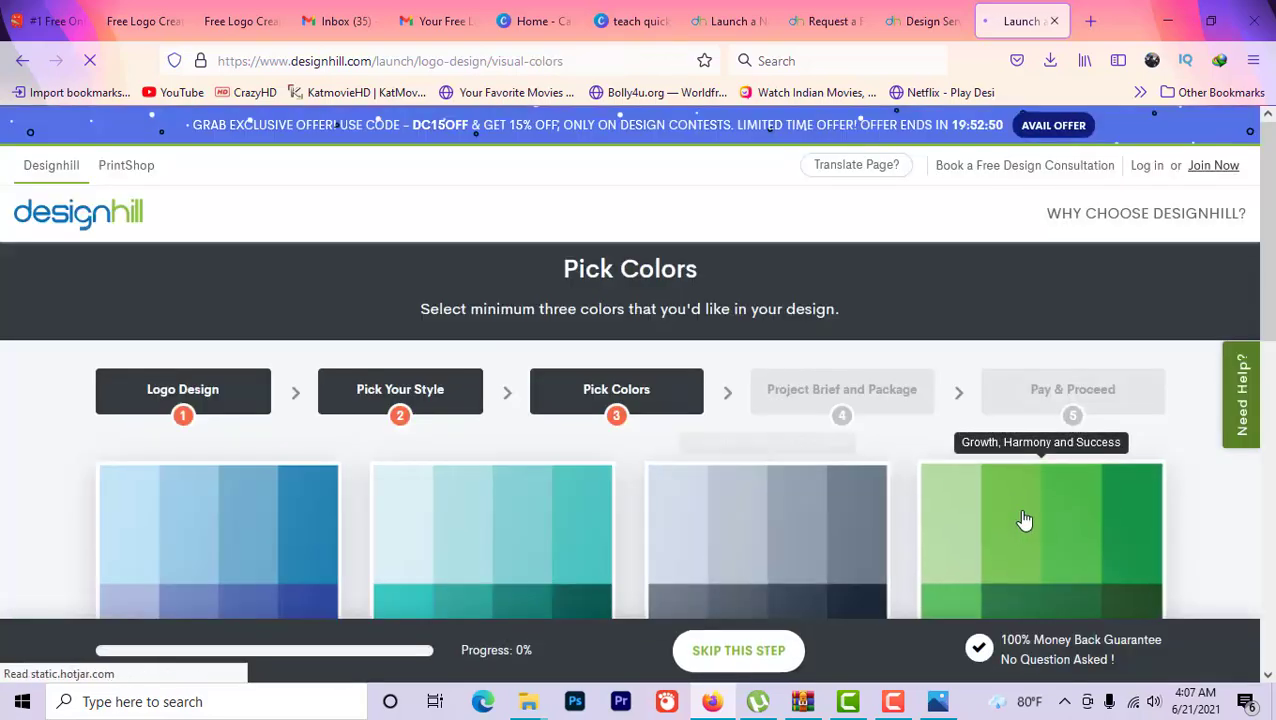
pyautogui.click(1036, 527)
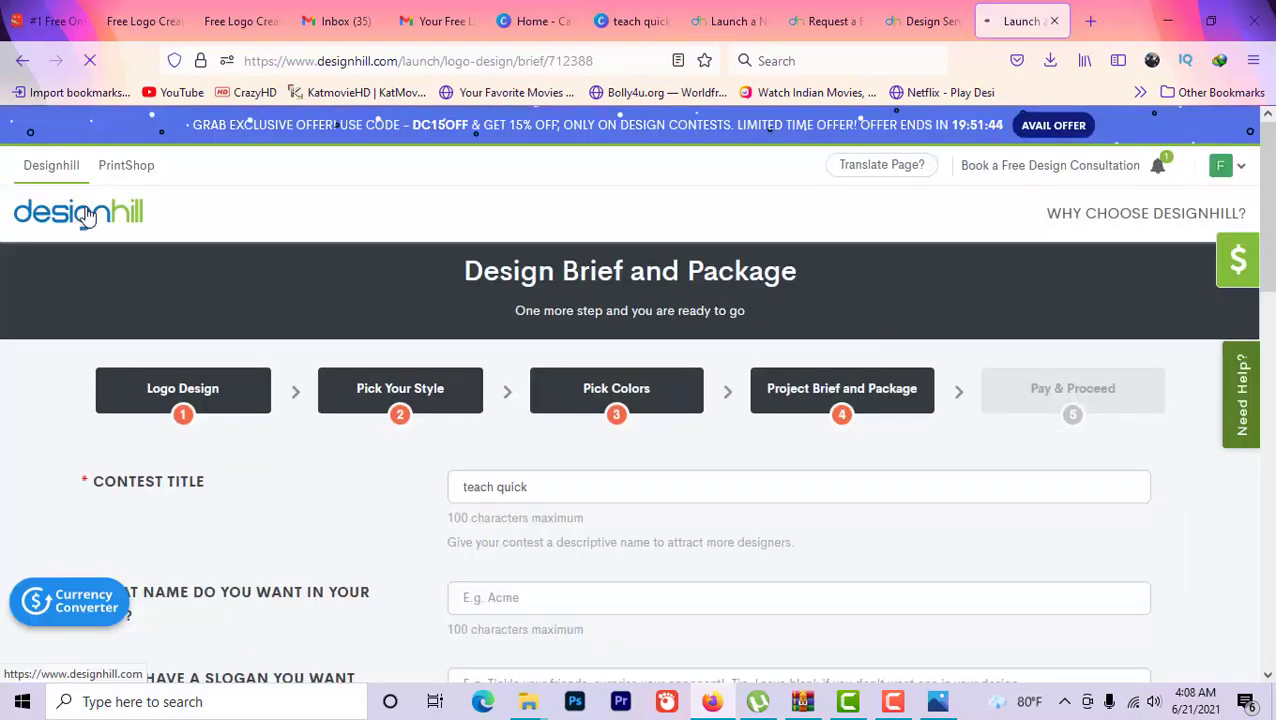
# Leave the design brief and return to the Designhill home page
pyautogui.click(86, 218)
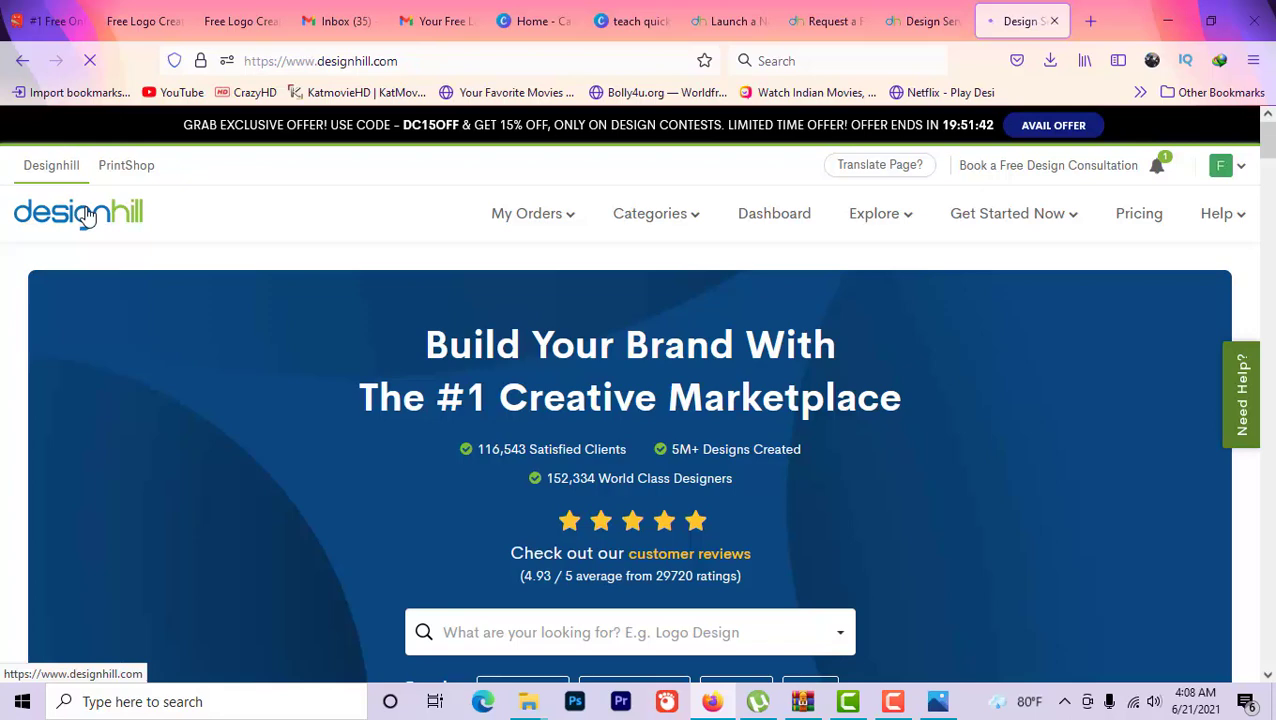